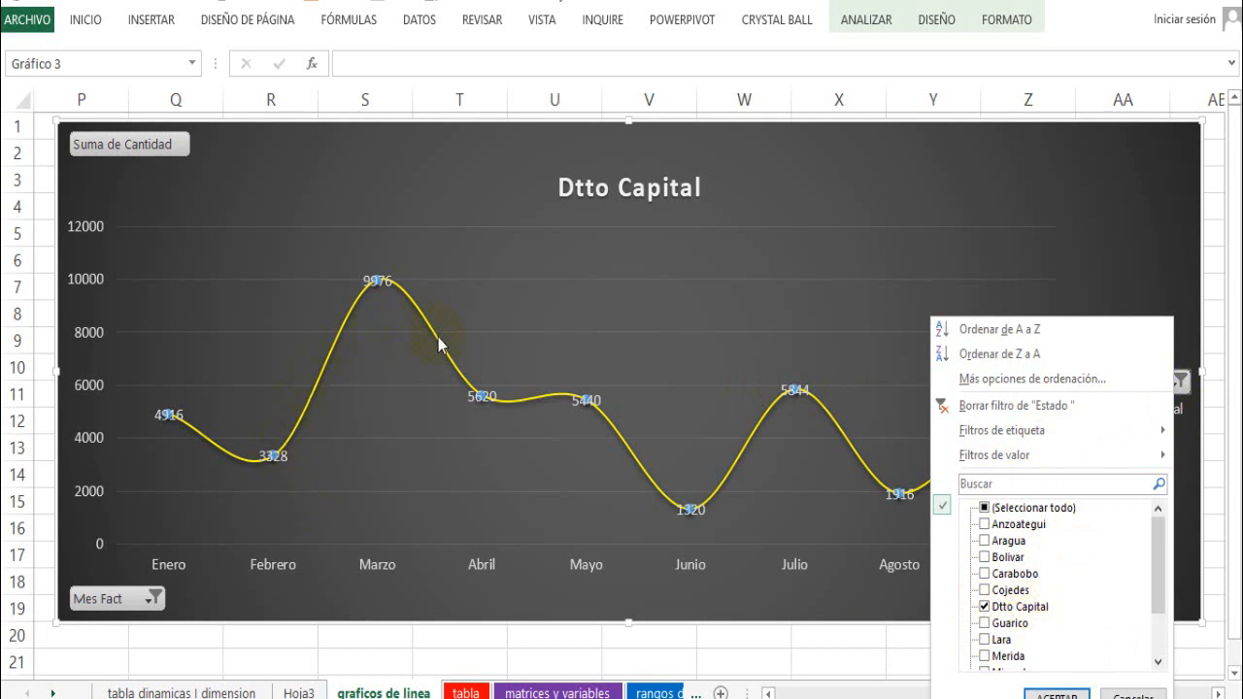
- Clear the chart's Estado and Mes Fact filters by selecting all states and all months
{"action": "left_click", "coordinate": [990, 509]}
{"action": "left_click", "coordinate": [1040, 693]}
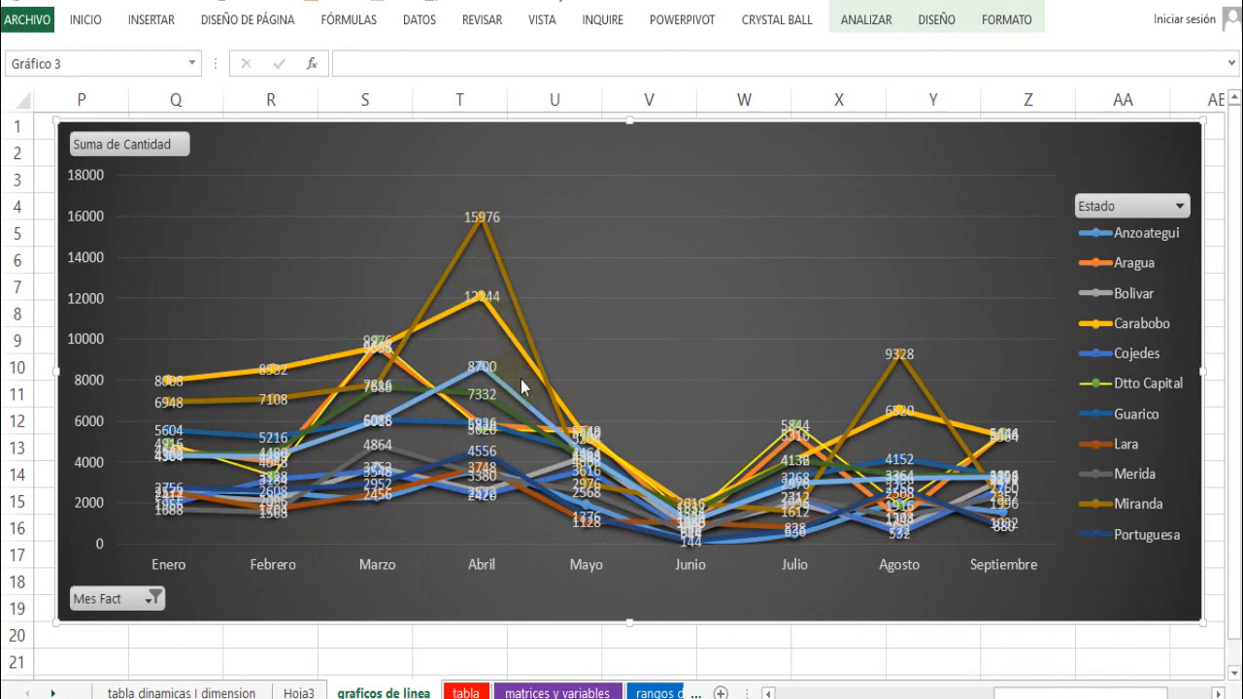
{"action": "left_click", "coordinate": [152, 600]}
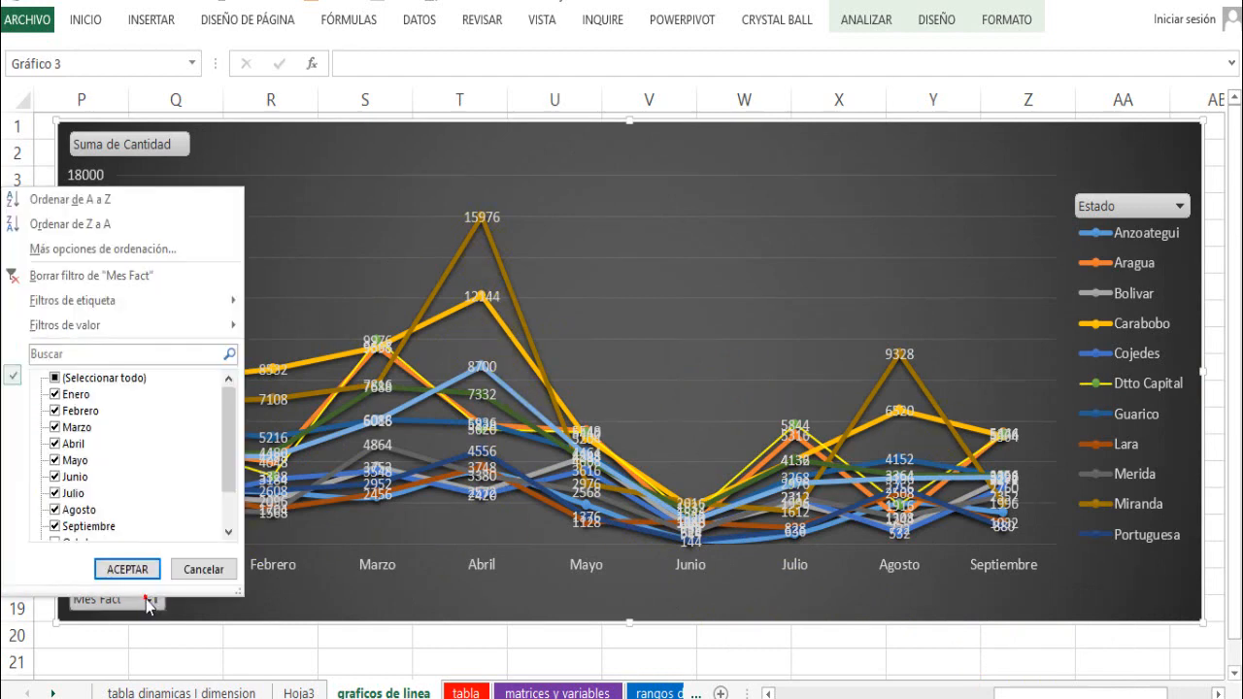
{"action": "left_click", "coordinate": [54, 379]}
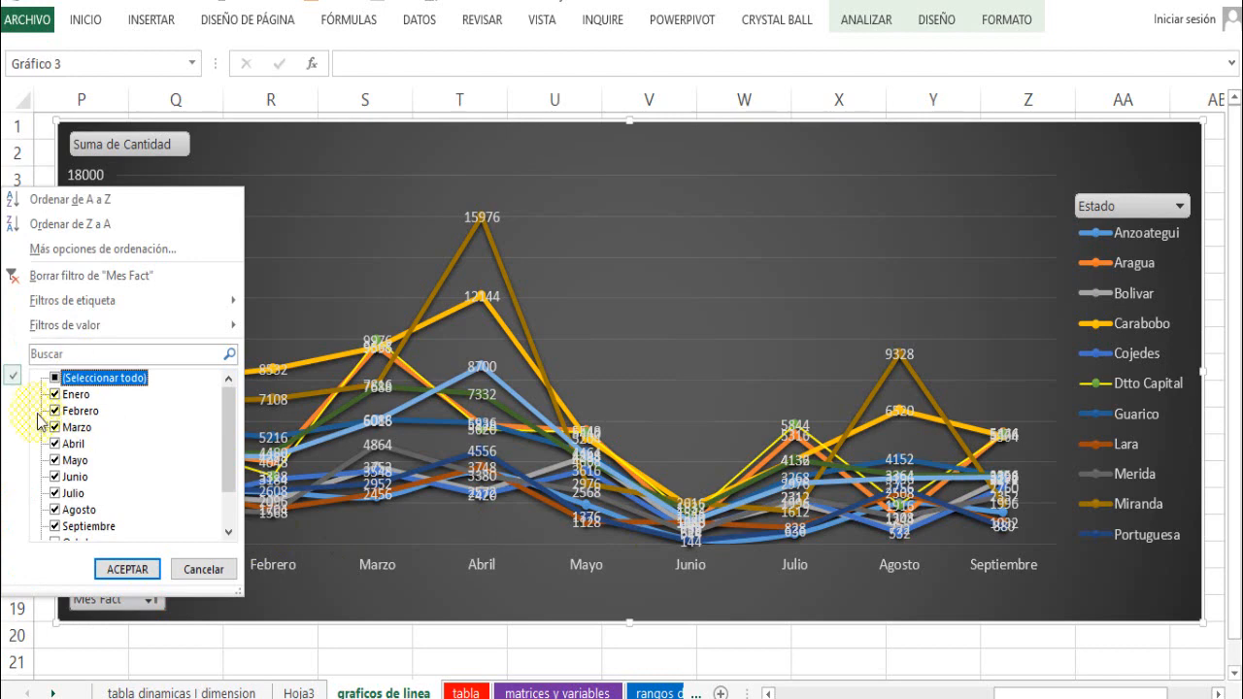
{"action": "left_click", "coordinate": [126, 569]}
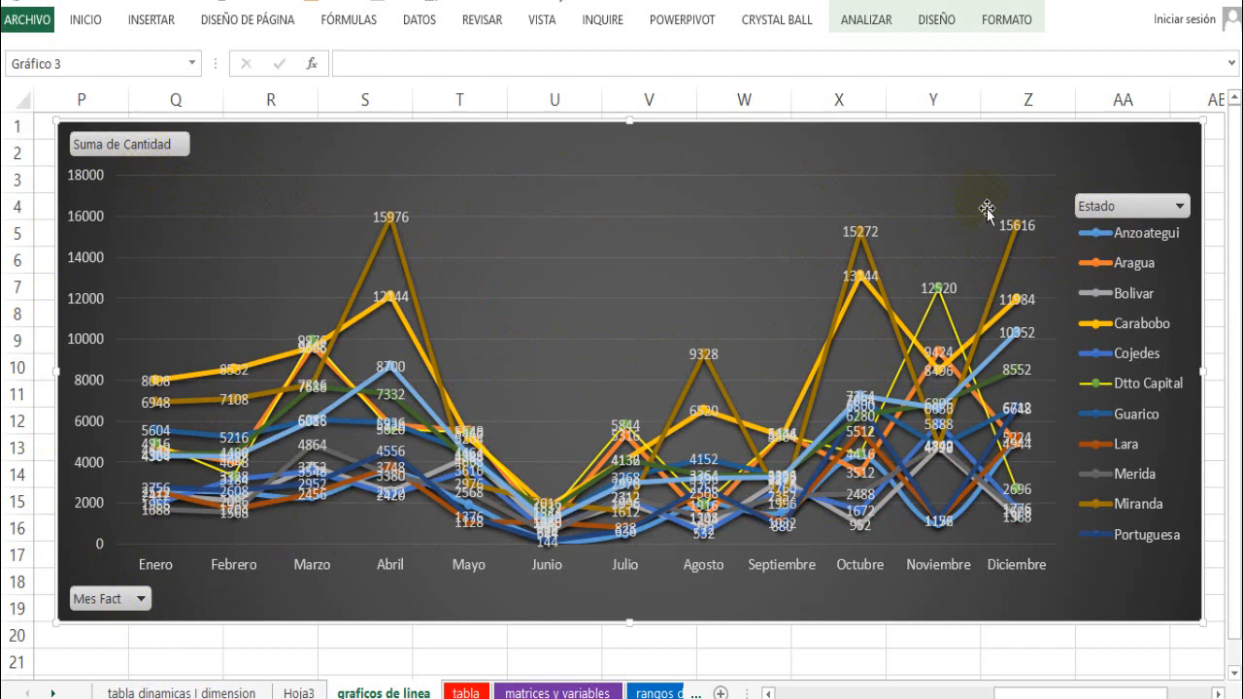
- Hide all field buttons on the pivot chart and shrink it to span about columns P to X, near the sheet's first rows
{"action": "right_click", "coordinate": [1119, 213]}
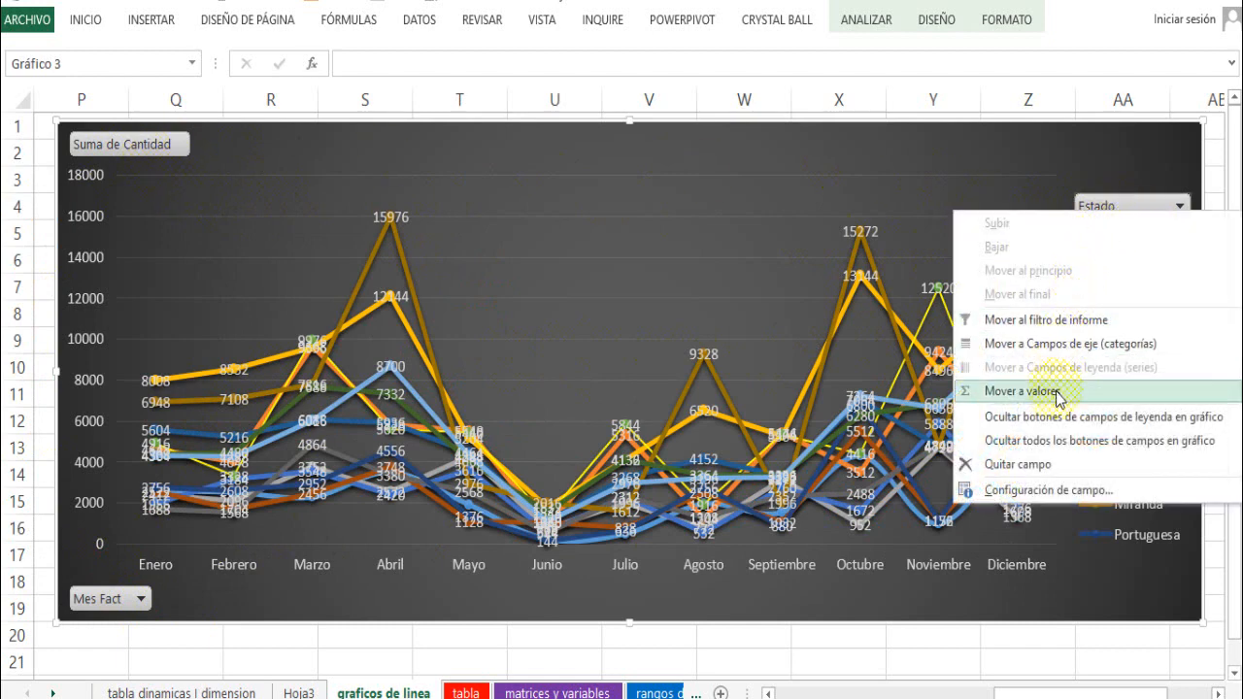
{"action": "left_click", "coordinate": [1107, 446]}
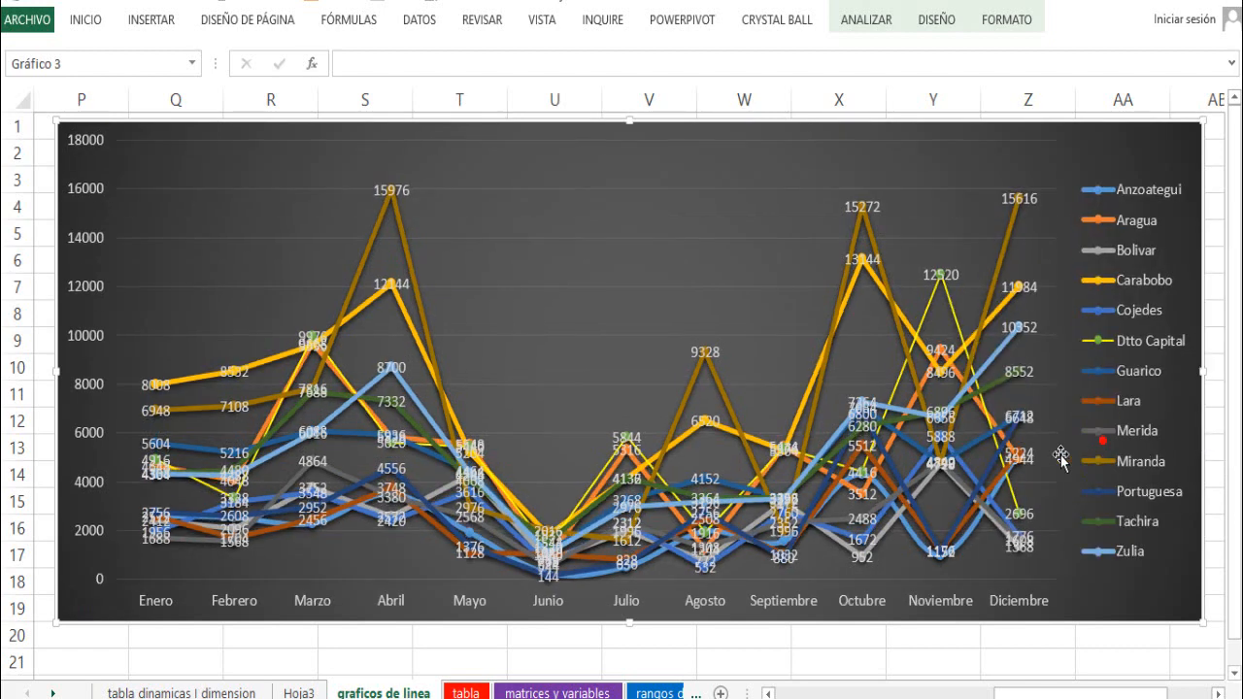
{"action": "left_click_drag", "start_coordinate": [1202, 122], "coordinate": [868, 174]}
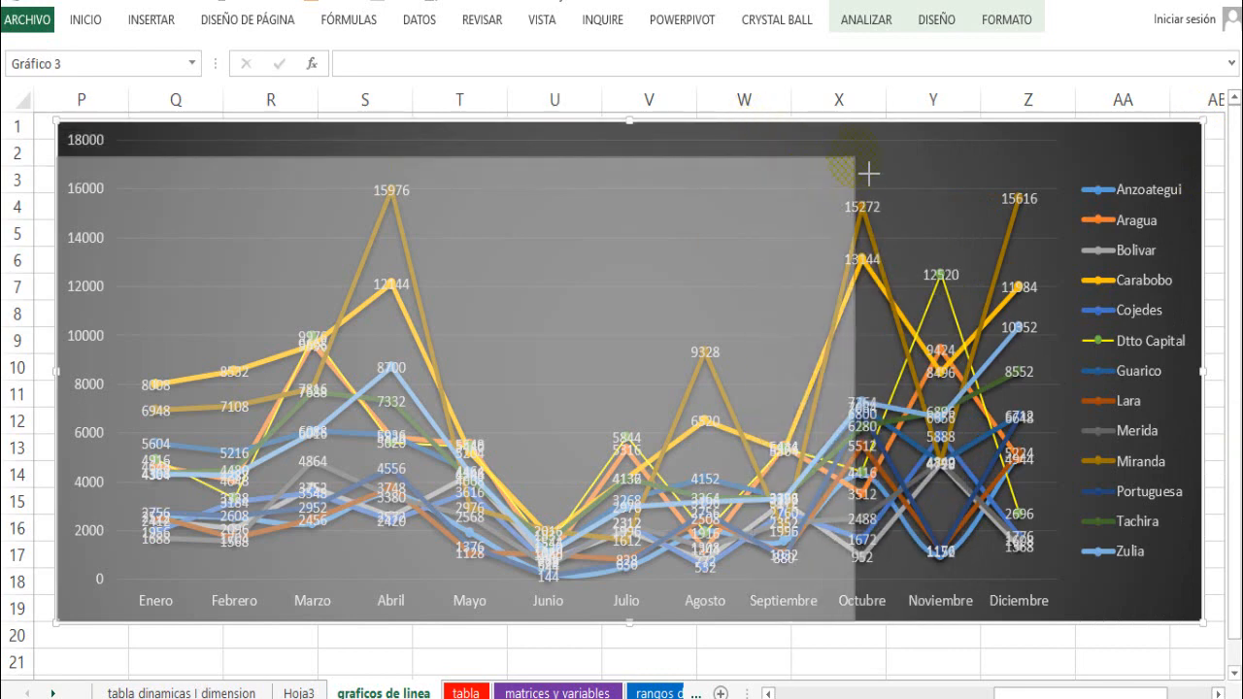
{"action": "left_click_drag", "start_coordinate": [848, 221], "coordinate": [848, 220]}
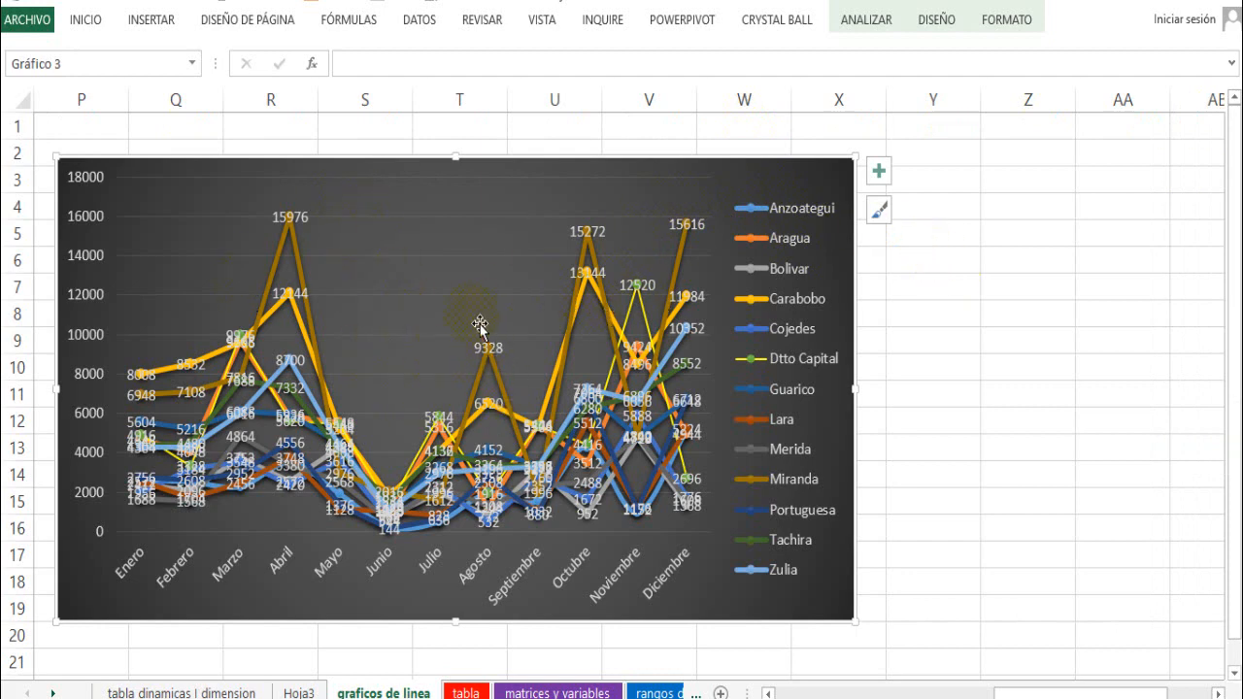
{"action": "mouse_move", "coordinate": [502, 166]}
{"action": "left_mouse_down"}
{"action": "mouse_move", "coordinate": [484, 134]}
{"action": "mouse_move", "coordinate": [488, 147]}
{"action": "left_mouse_up"}
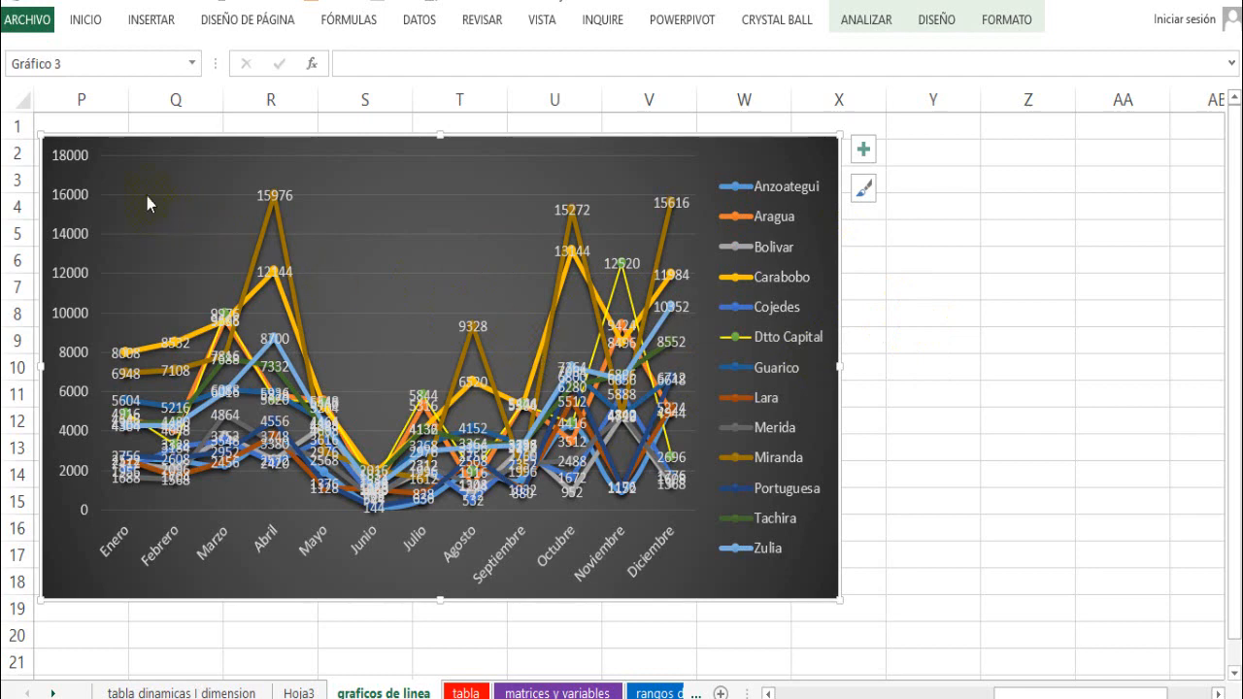
- Insert slicers for Vendedor, Año Fact and Estado linked to the pivot chart
{"action": "left_click", "coordinate": [152, 20]}
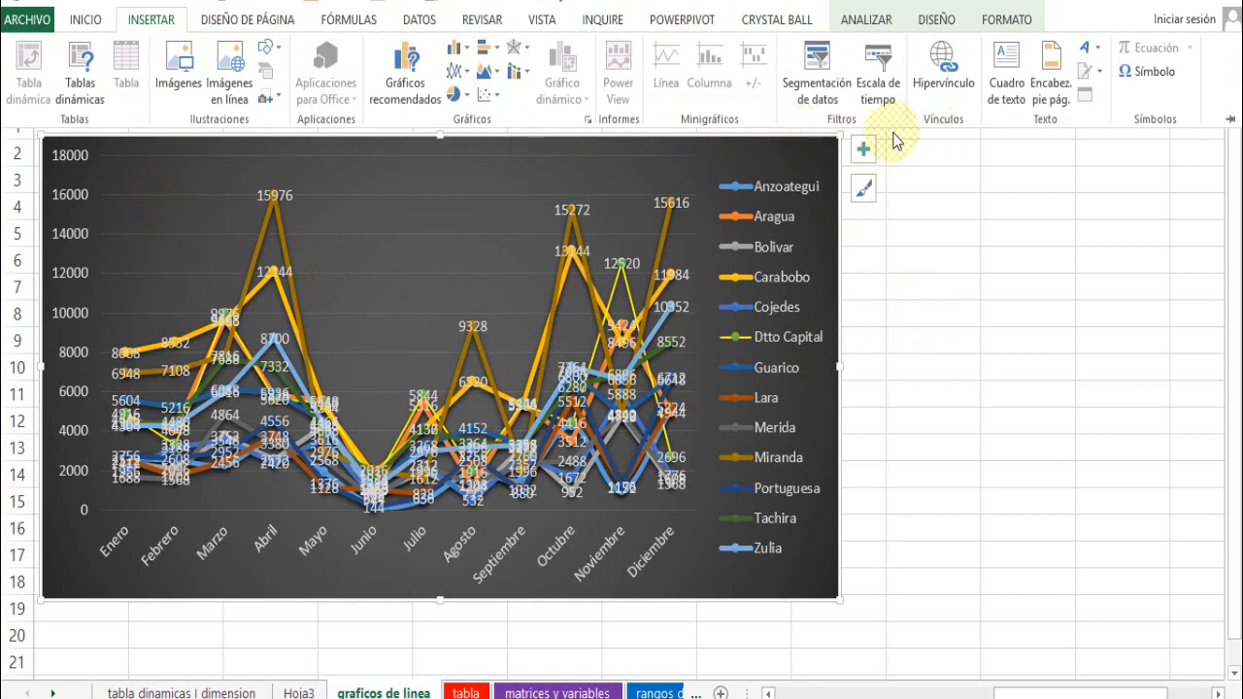
{"action": "left_click", "coordinate": [818, 85]}
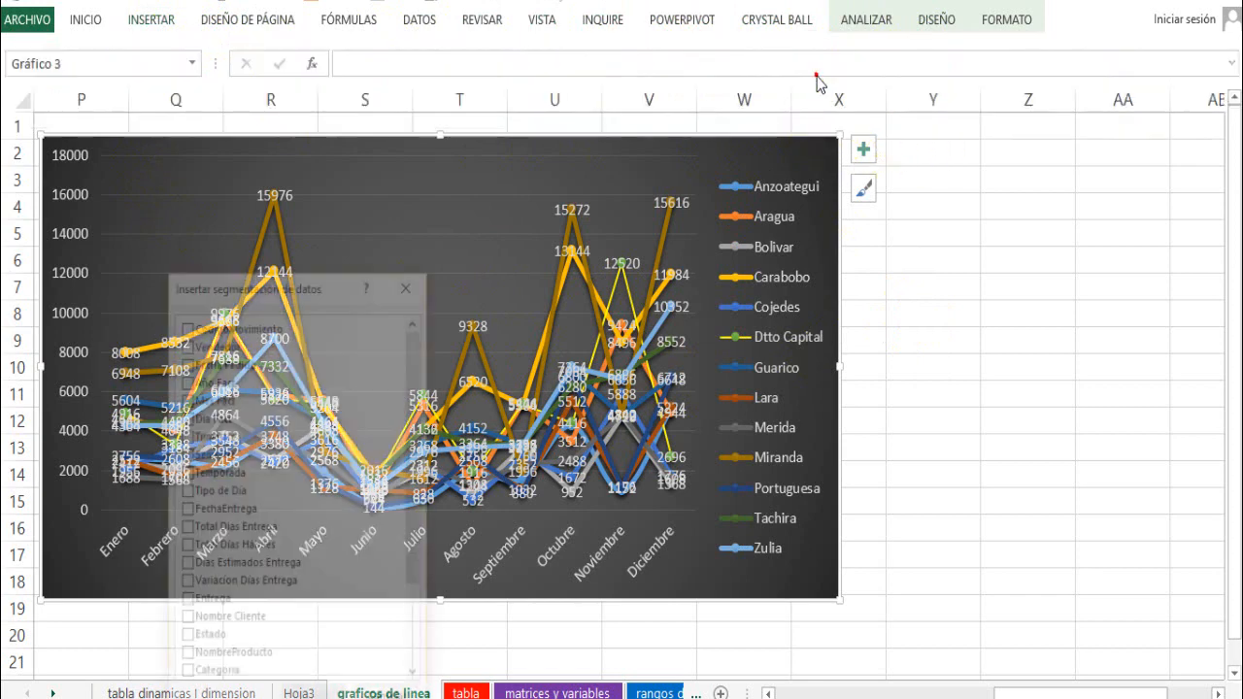
{"action": "left_click_drag", "start_coordinate": [335, 281], "coordinate": [657, 187]}
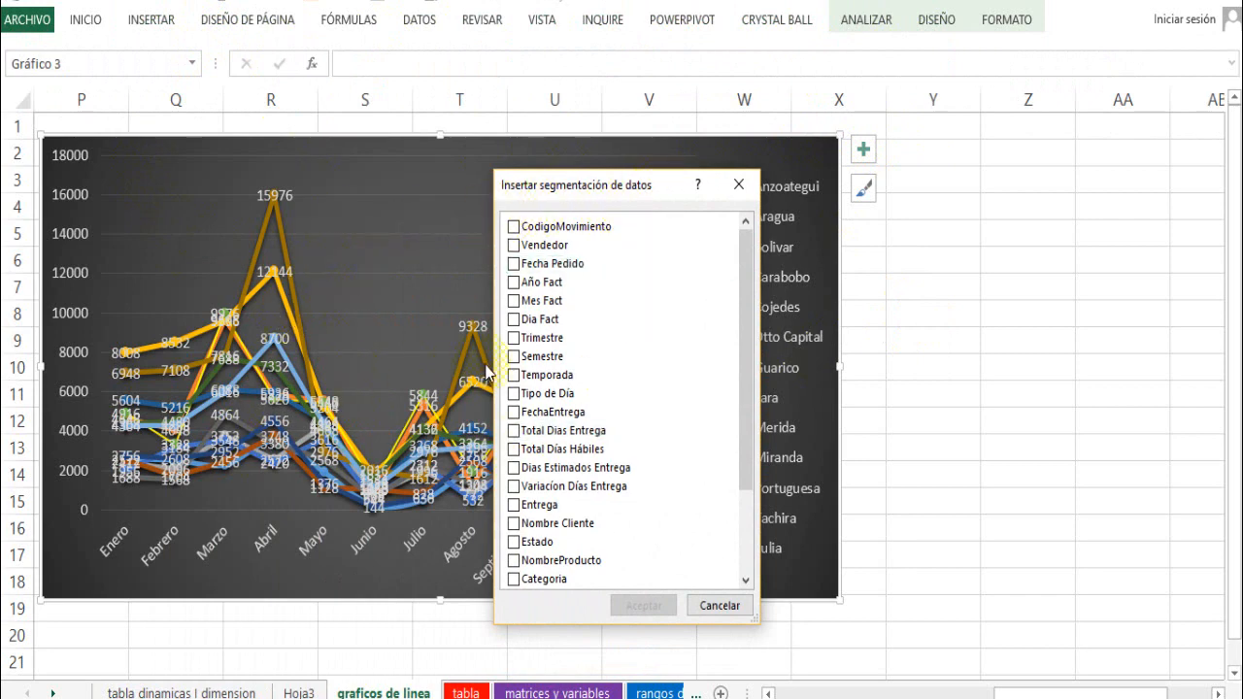
{"action": "left_click_drag", "start_coordinate": [746, 286], "coordinate": [748, 348]}
{"action": "left_click", "coordinate": [516, 465]}
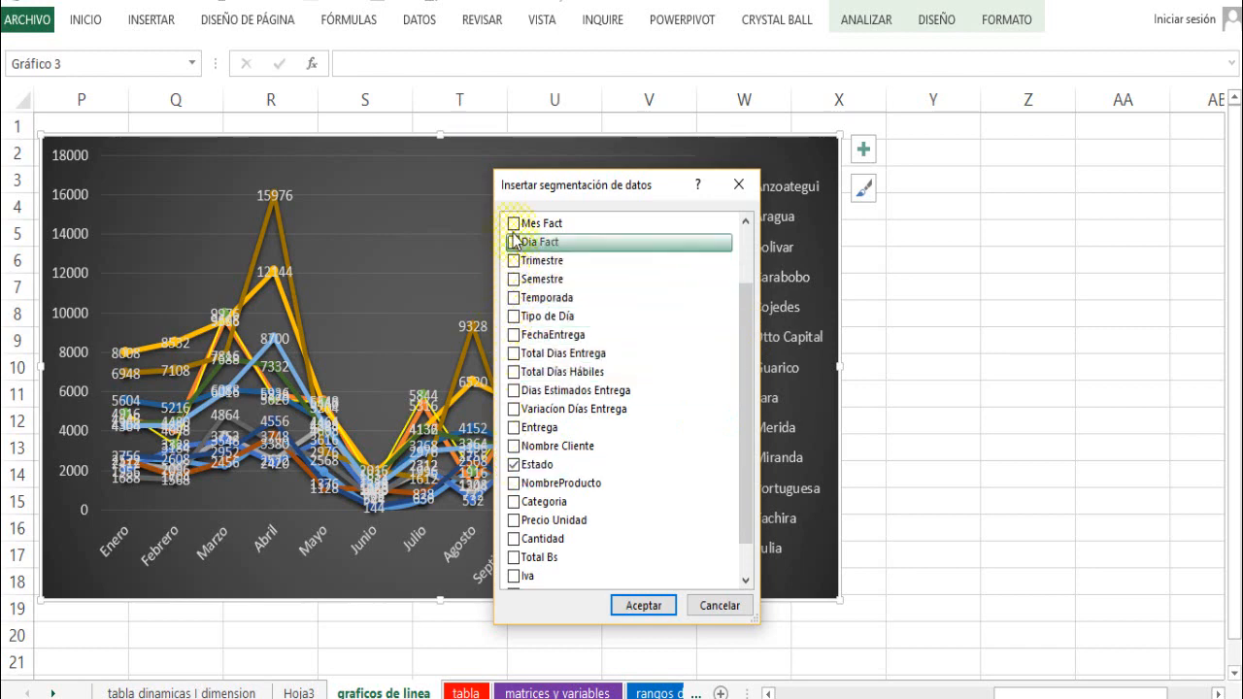
{"action": "left_click_drag", "start_coordinate": [744, 324], "coordinate": [754, 263]}
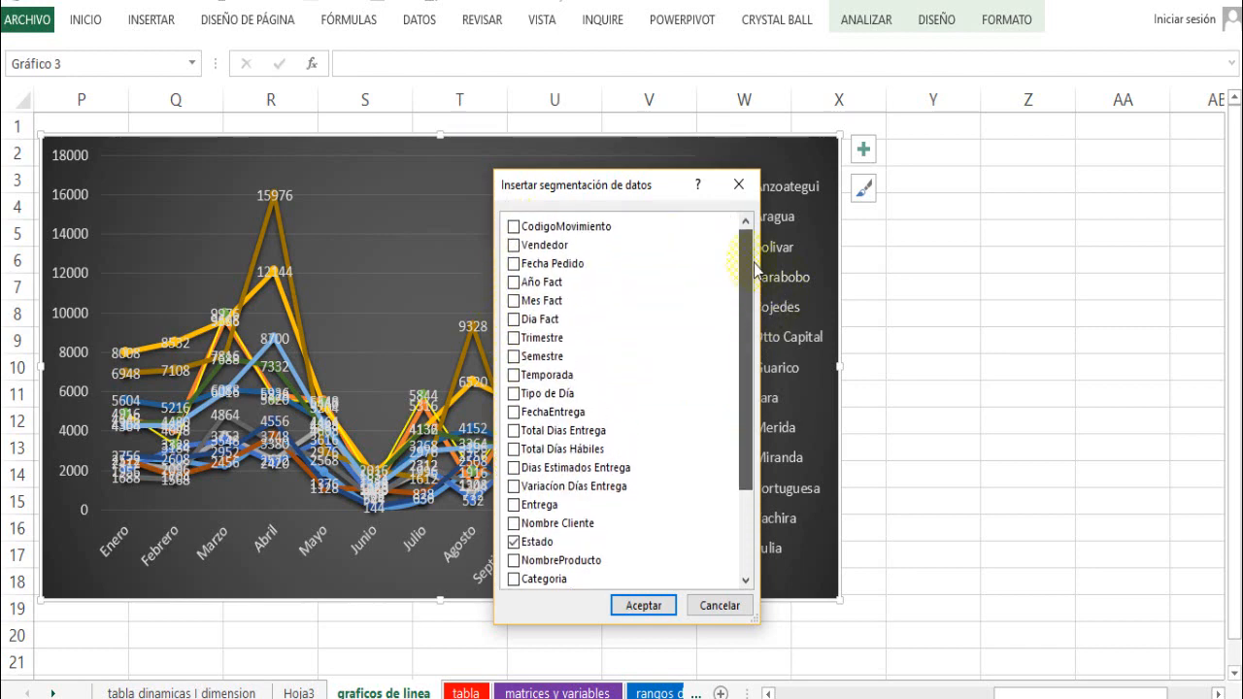
{"action": "left_click", "coordinate": [514, 284]}
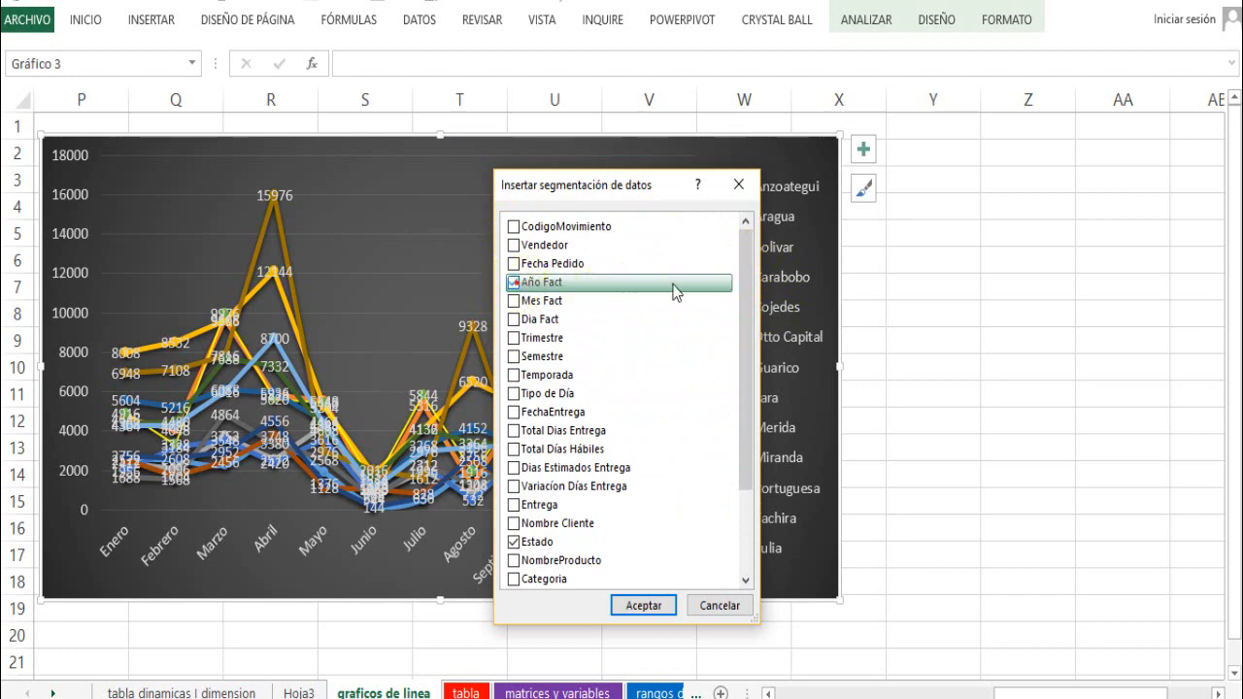
{"action": "left_click_drag", "start_coordinate": [747, 271], "coordinate": [740, 369]}
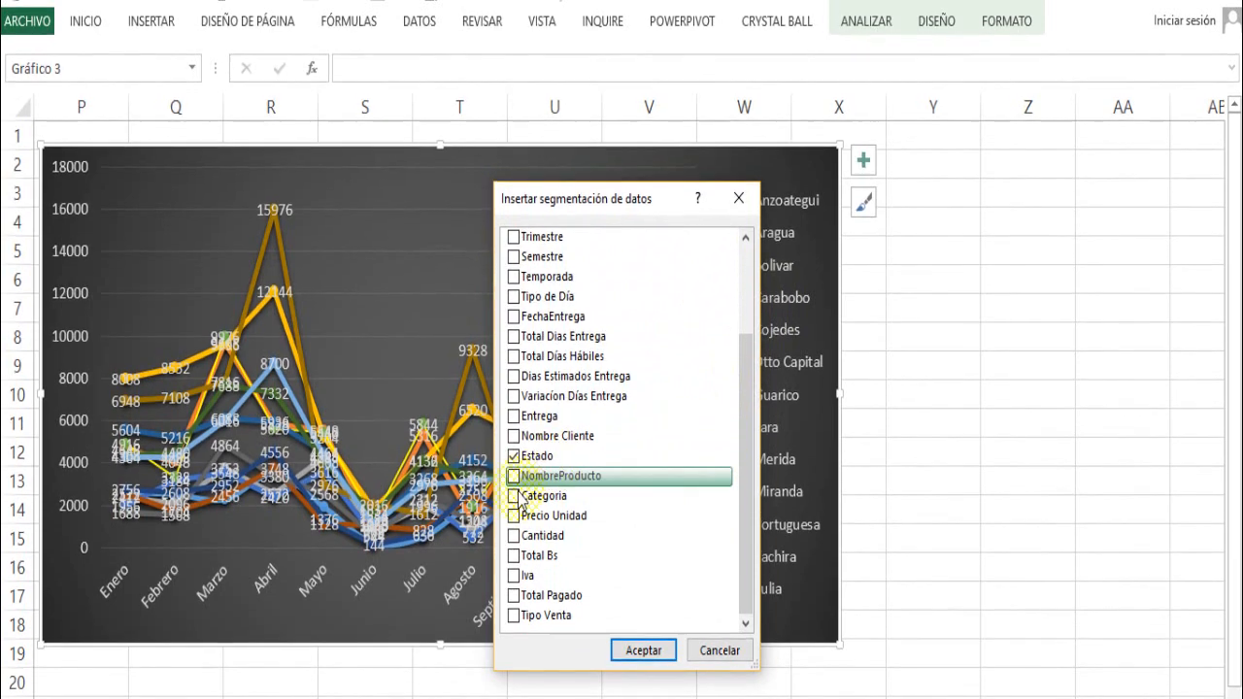
{"action": "scroll", "coordinate": [524, 428], "scroll_direction": "up", "scroll_amount": 2}
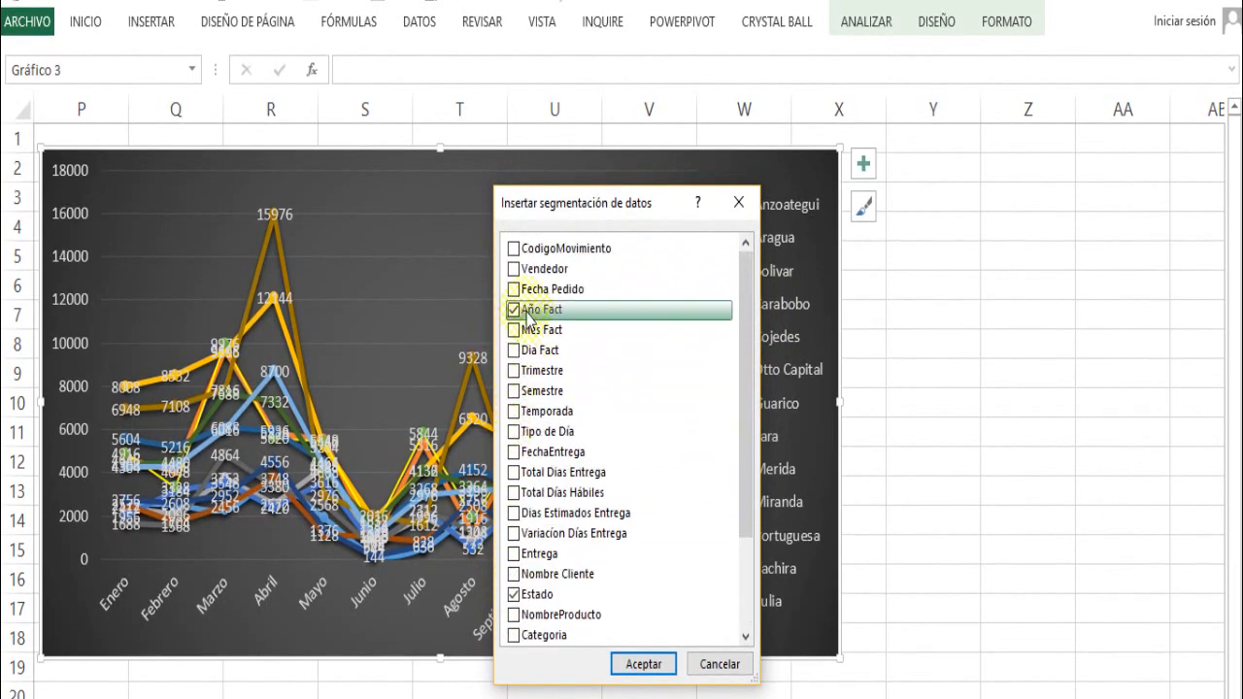
{"action": "left_click", "coordinate": [514, 269]}
{"action": "left_click", "coordinate": [637, 666]}
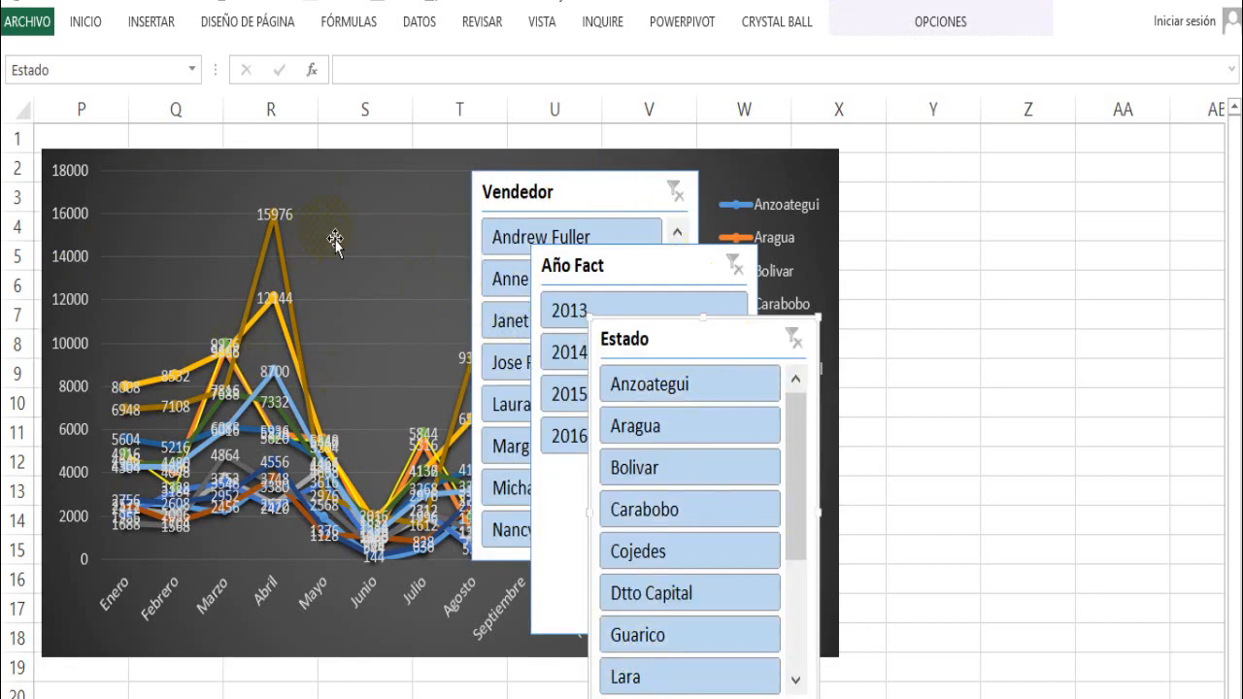
- Narrow the Vendedor, Año Fact and Estado slicers and line them up side by side in that order beside the chart
{"action": "left_click_drag", "start_coordinate": [693, 348], "coordinate": [1103, 159]}
{"action": "left_click_drag", "start_coordinate": [1018, 146], "coordinate": [1072, 153]}
{"action": "left_click_drag", "start_coordinate": [633, 255], "coordinate": [936, 174]}
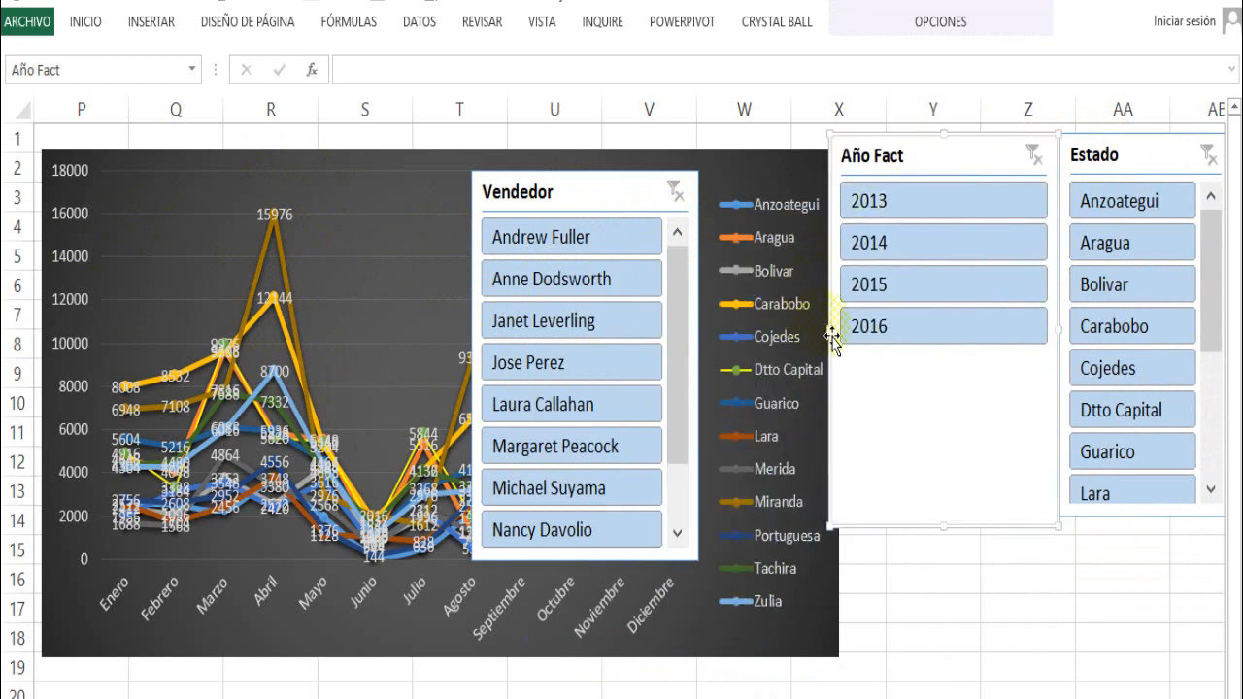
{"action": "left_click_drag", "start_coordinate": [831, 331], "coordinate": [971, 333]}
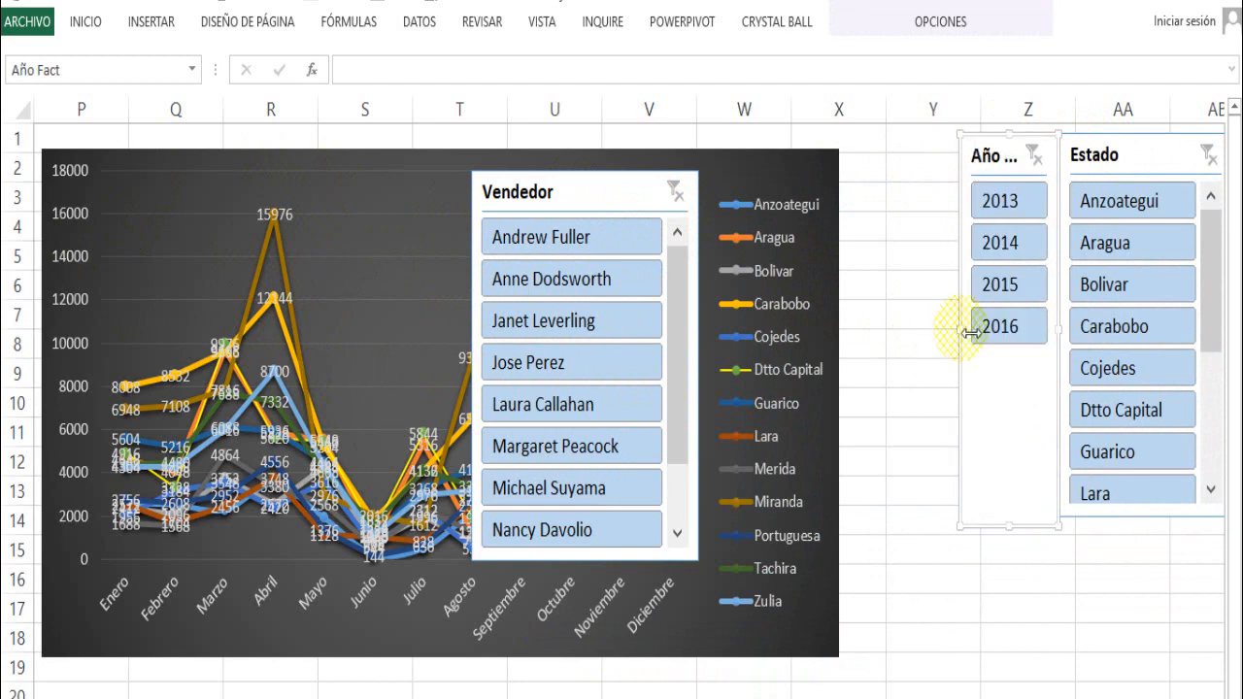
{"action": "left_click", "coordinate": [1071, 318]}
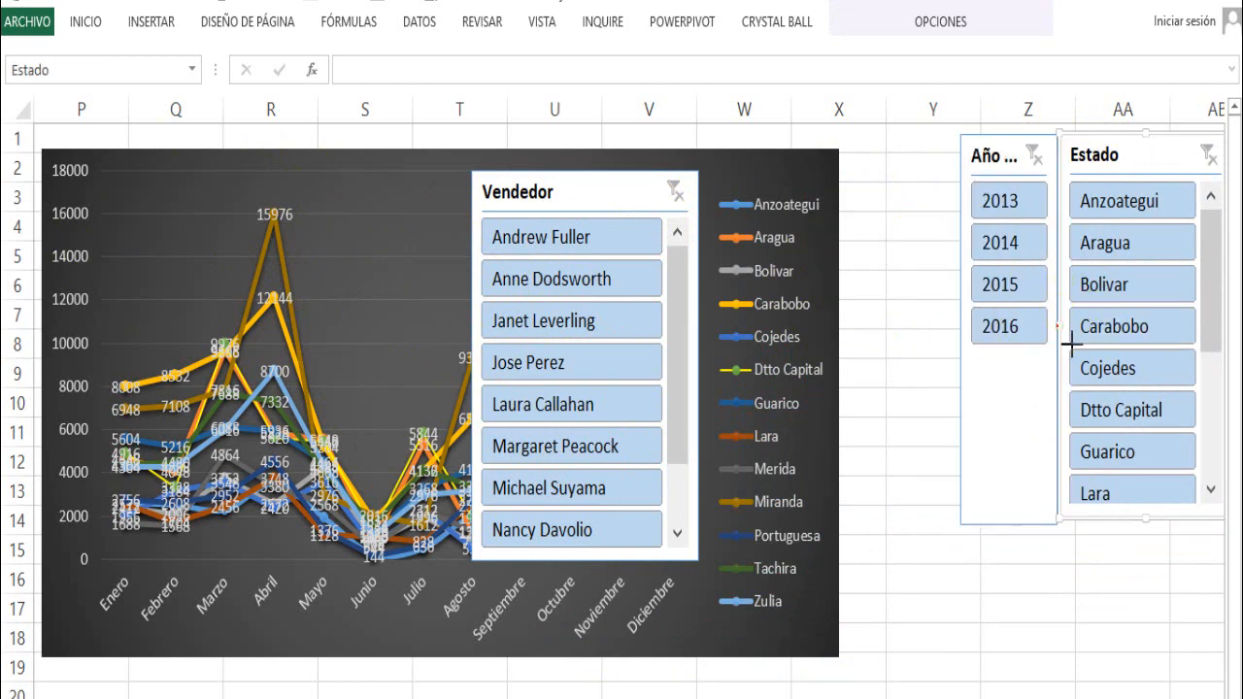
{"action": "mouse_move", "coordinate": [1071, 336]}
{"action": "left_mouse_down"}
{"action": "mouse_move", "coordinate": [1078, 345]}
{"action": "mouse_move", "coordinate": [1095, 331]}
{"action": "left_mouse_up"}
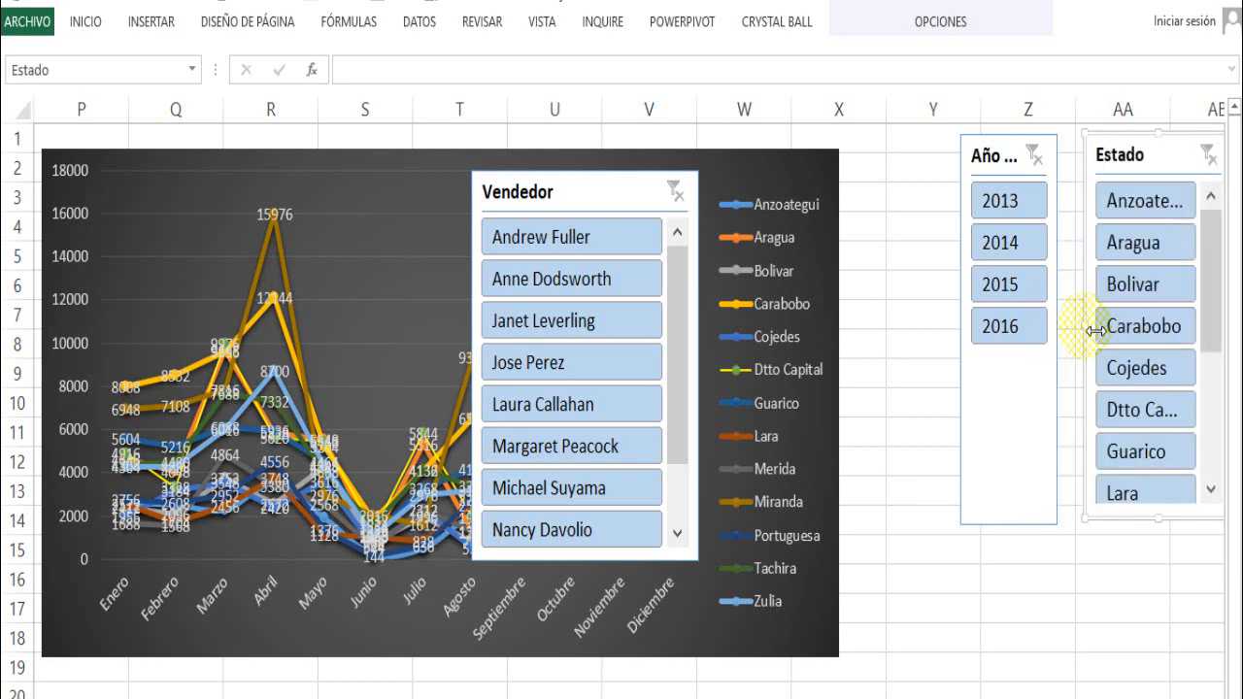
{"action": "left_click_drag", "start_coordinate": [1043, 373], "coordinate": [1059, 378]}
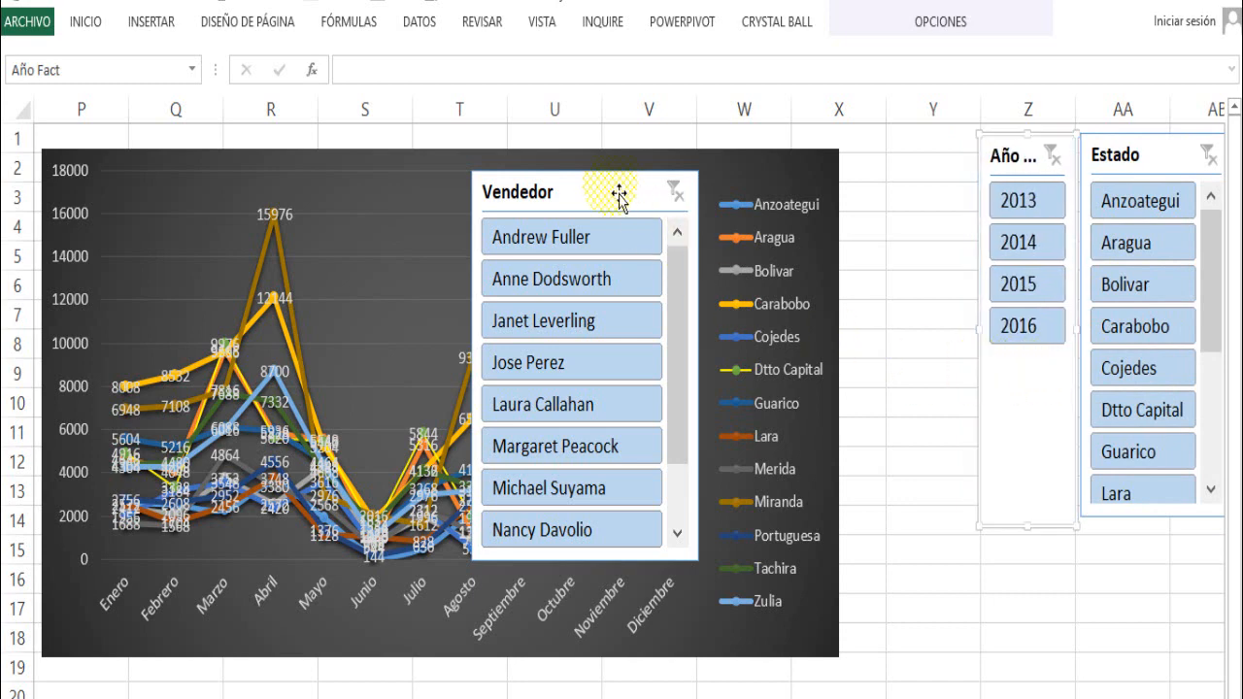
{"action": "left_click_drag", "start_coordinate": [618, 195], "coordinate": [895, 158]}
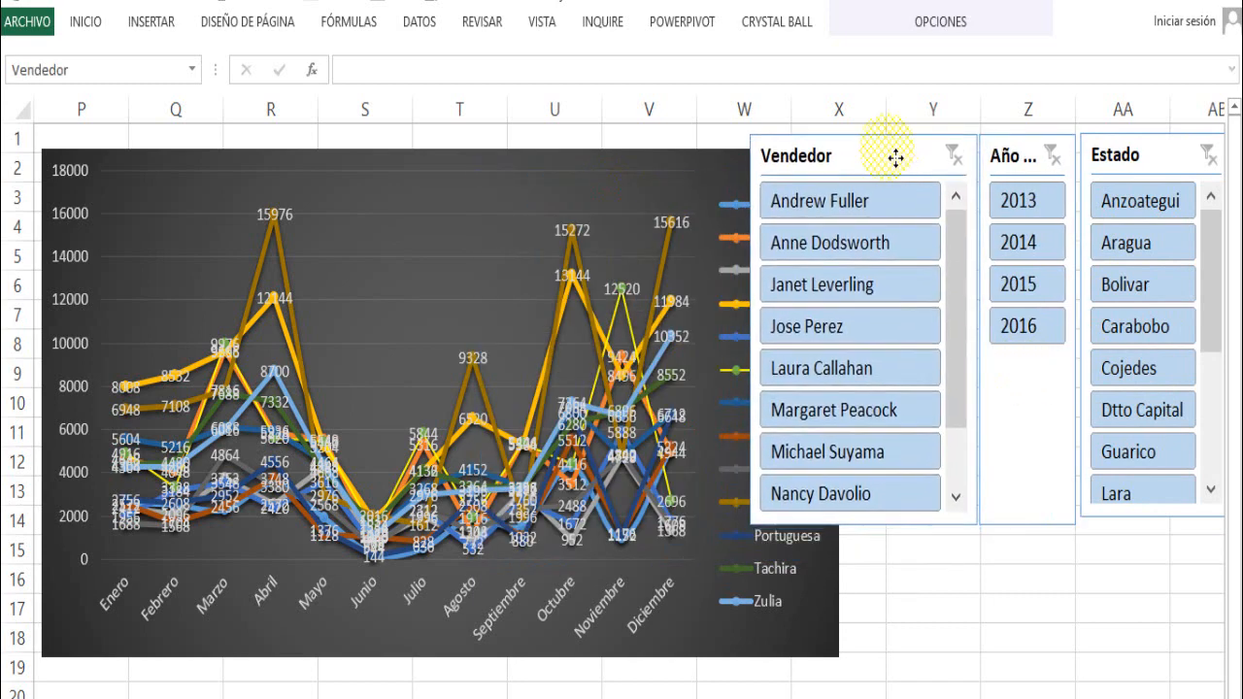
{"action": "left_click_drag", "start_coordinate": [753, 335], "coordinate": [855, 340]}
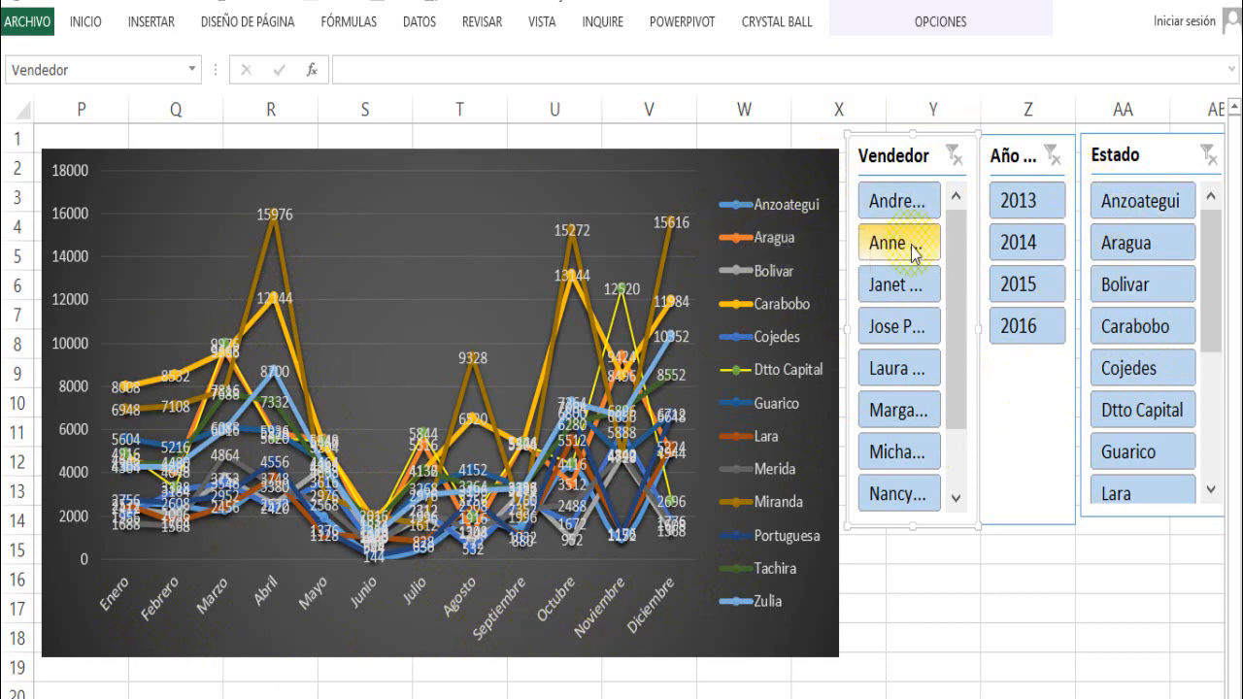
- Filter the chart by year 2015, switch the year to 2014 and restrict the data to the first listed seller
{"action": "left_click", "coordinate": [1032, 290]}
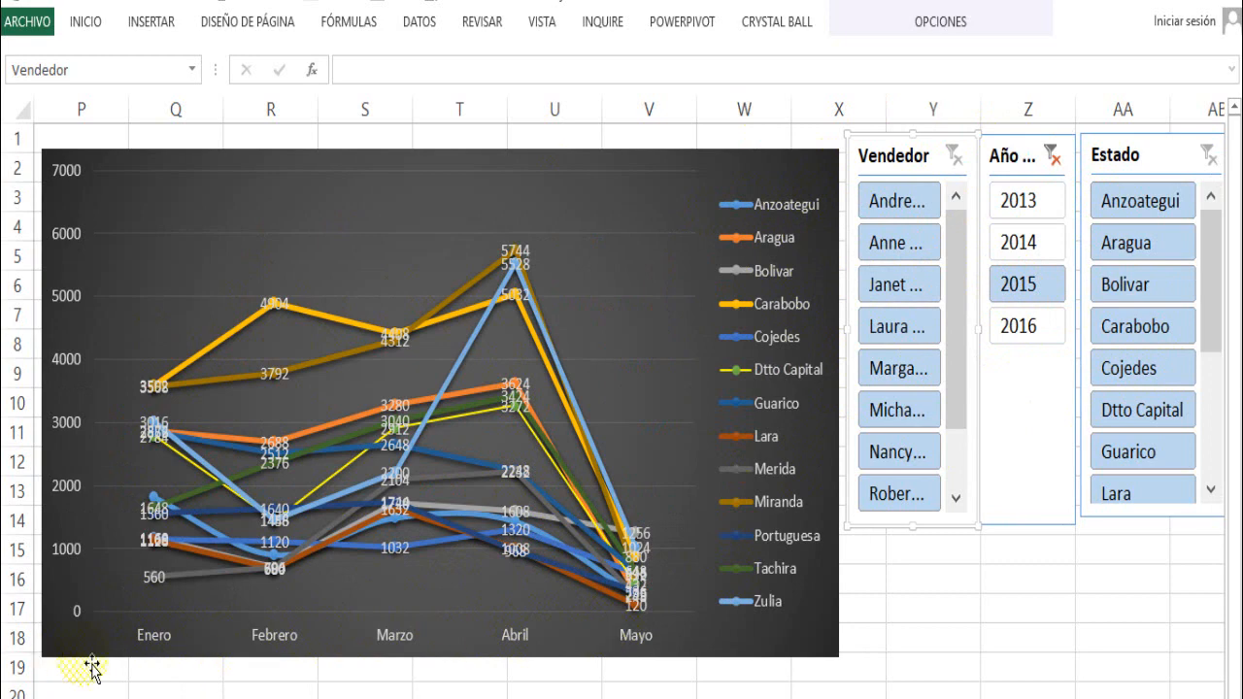
{"action": "left_click", "coordinate": [1040, 252]}
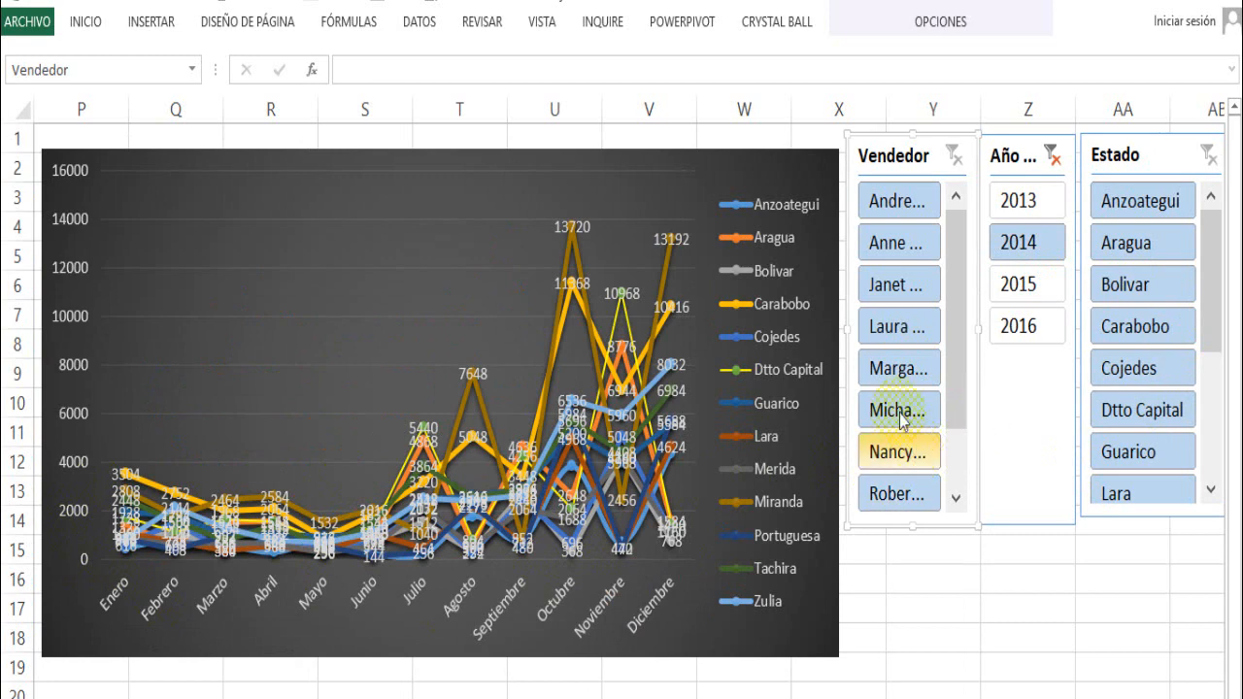
{"action": "left_click", "coordinate": [891, 206]}
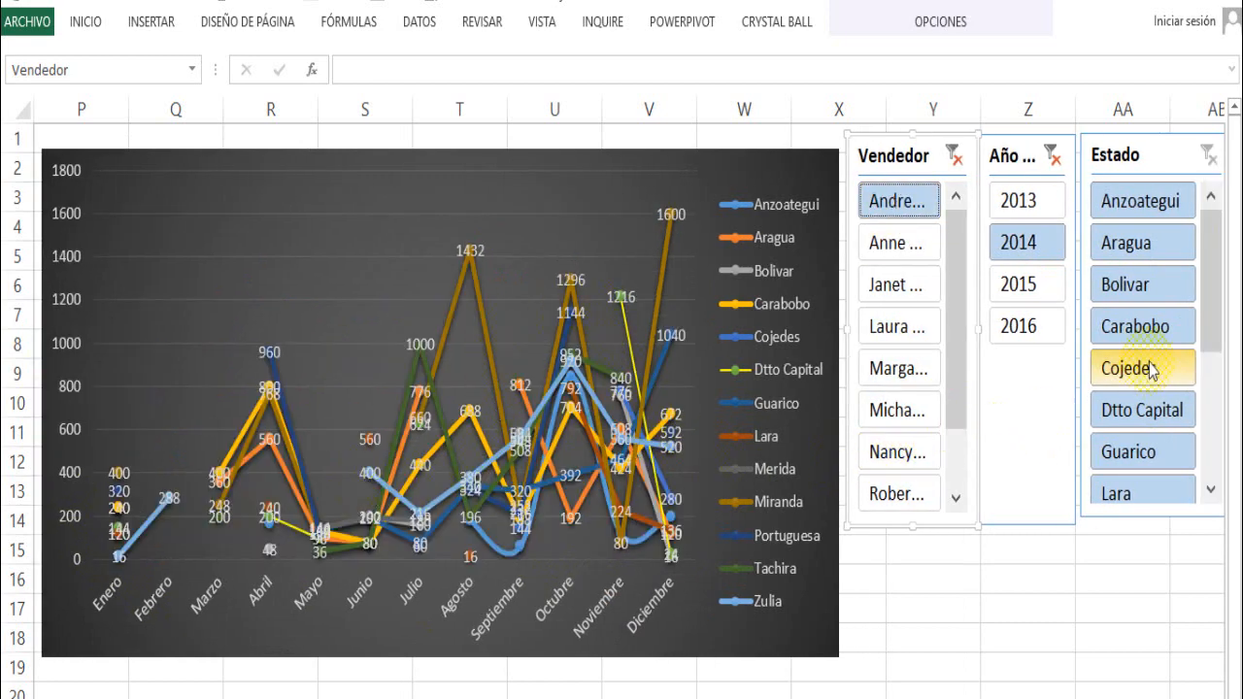
- Compare single states by filtering the chart to Aragua, Bolivar, Carabobo and finally Guarico, and inspect Guarico's December point
{"action": "left_click", "coordinate": [1138, 246]}
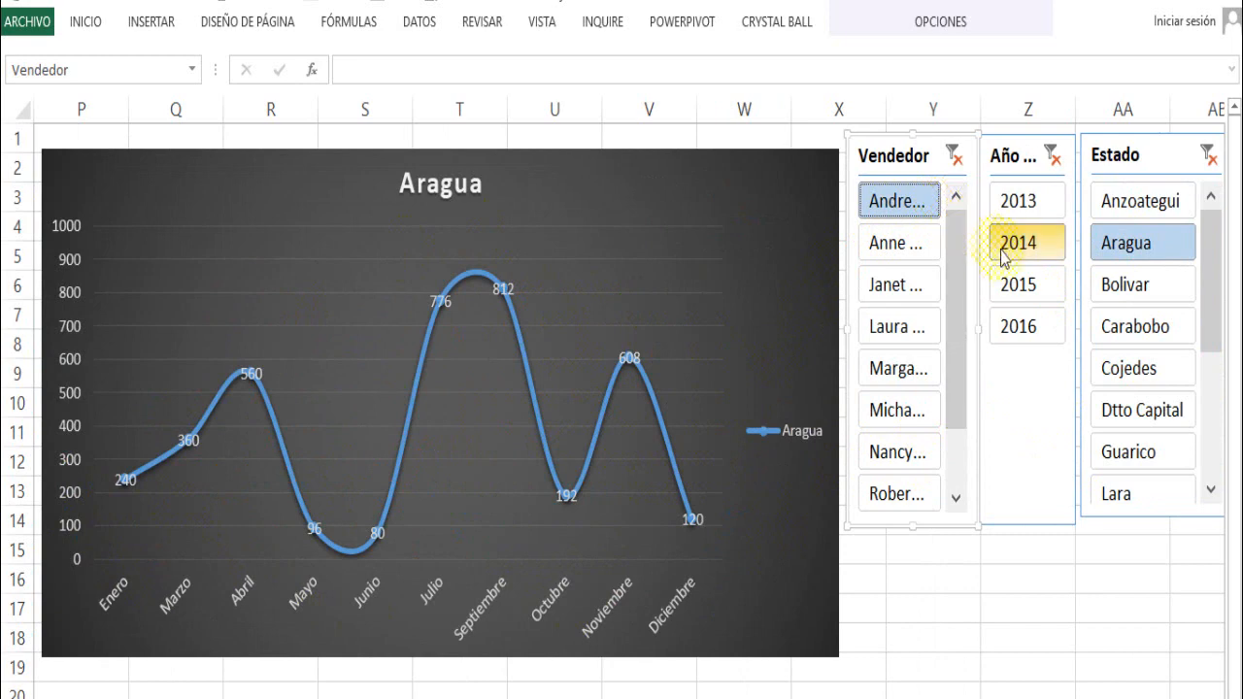
{"action": "left_click", "coordinate": [1161, 305]}
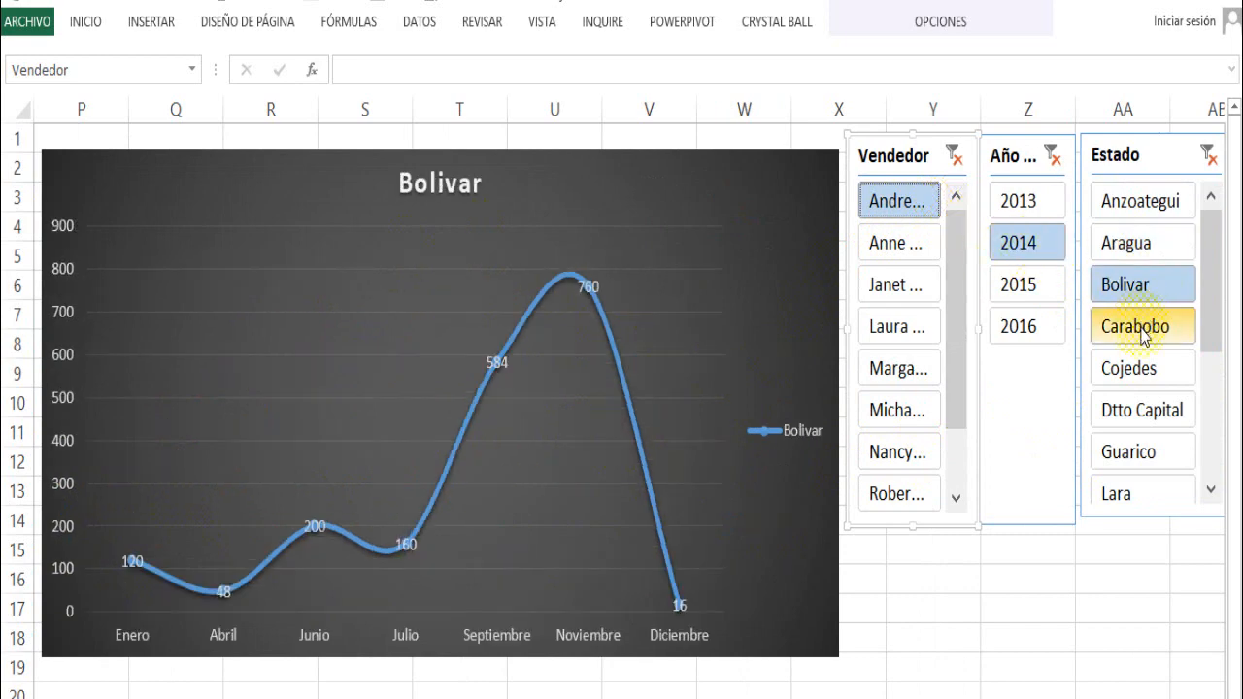
{"action": "left_click", "coordinate": [1140, 330]}
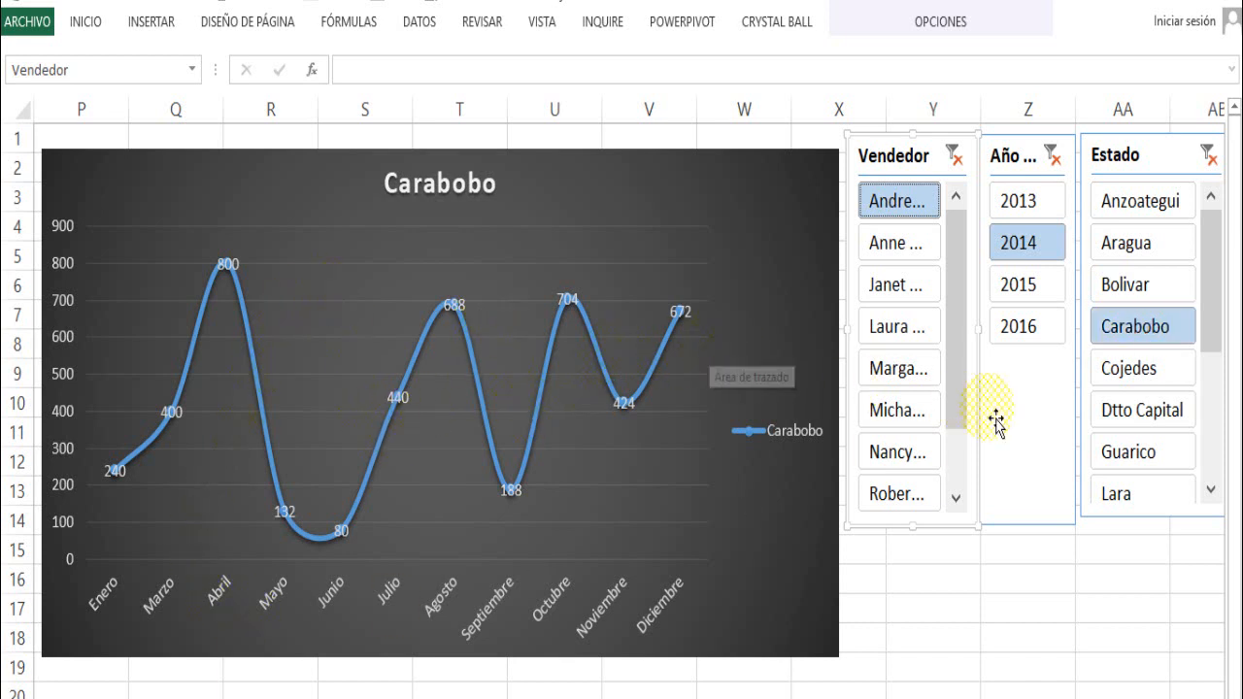
{"action": "left_click", "coordinate": [1127, 452]}
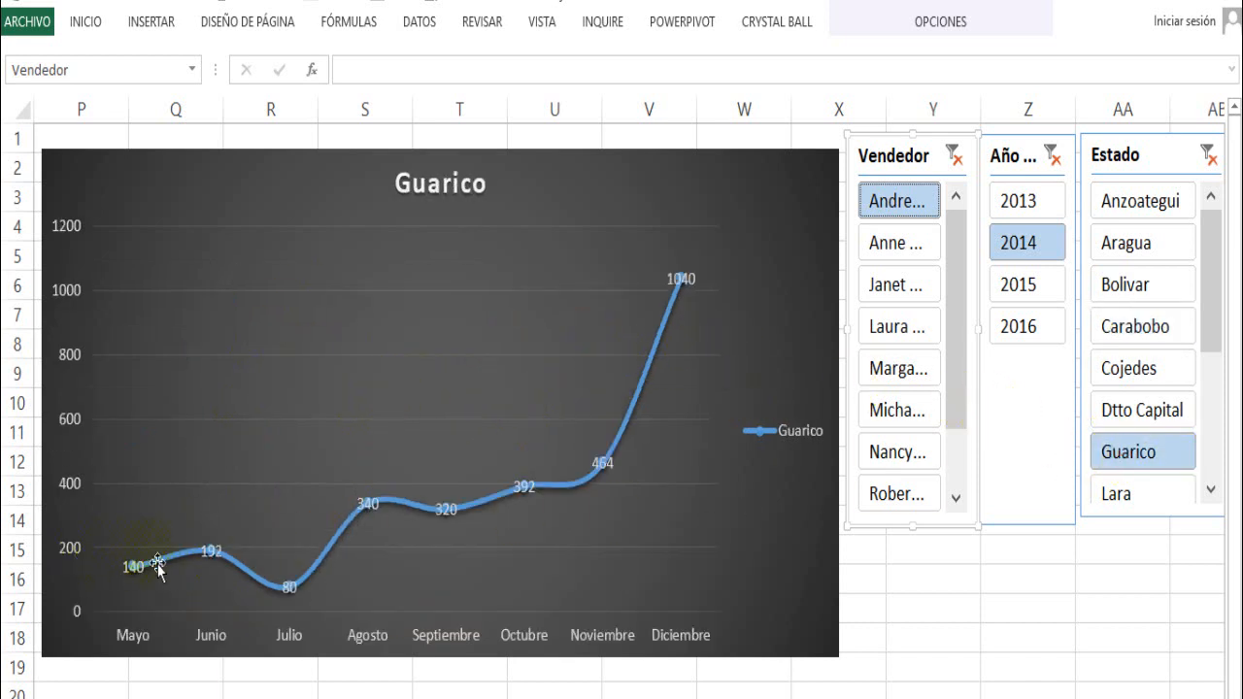
{"action": "mouse_move", "coordinate": [681, 295]}
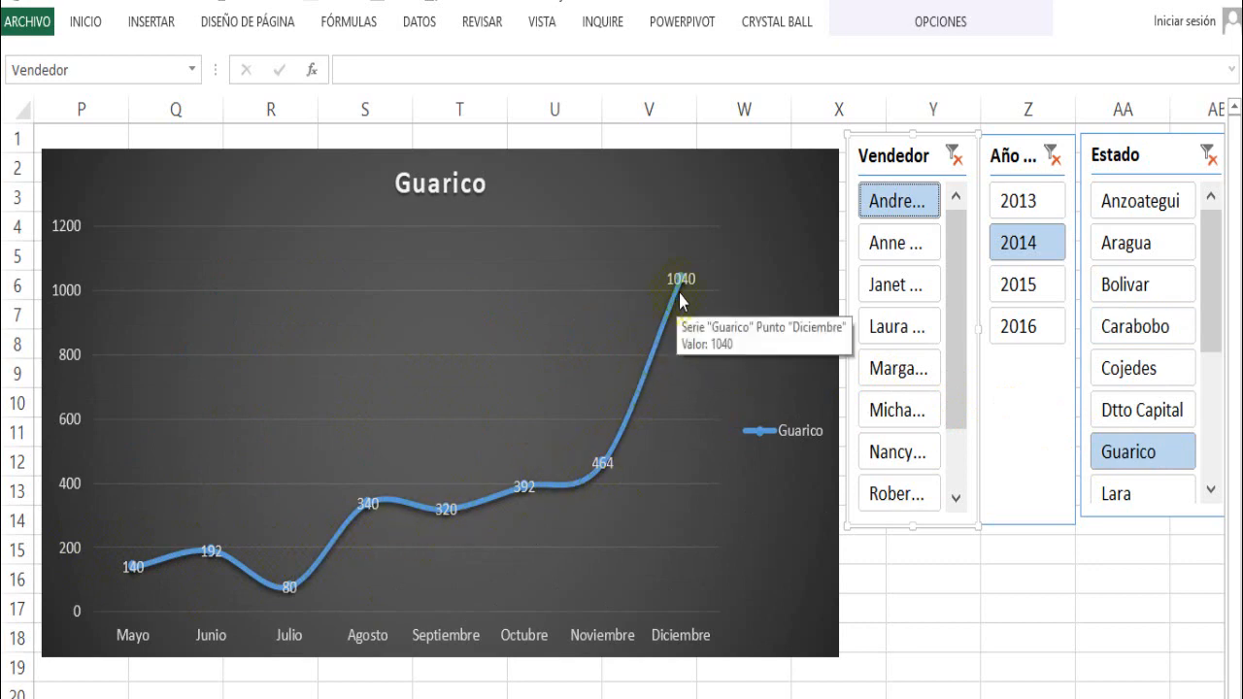
- Switch the slicer filters to the second listed seller and the year 2016
{"action": "left_click", "coordinate": [882, 243]}
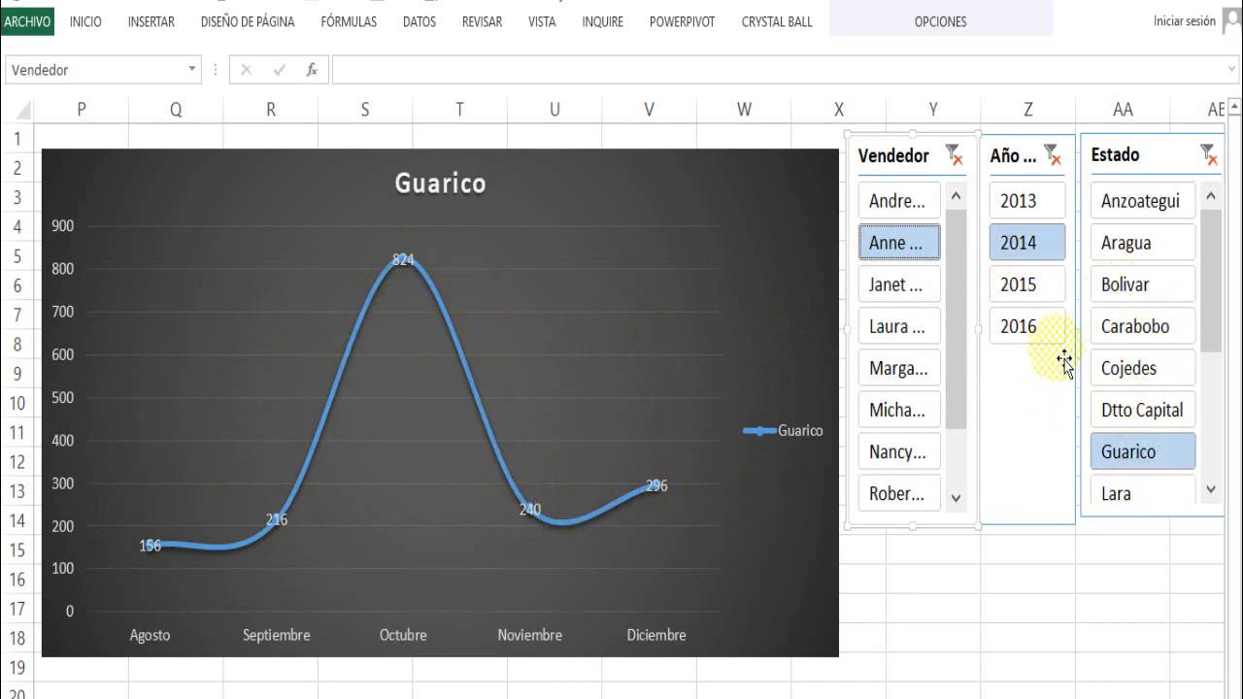
{"action": "left_click", "coordinate": [1035, 331]}
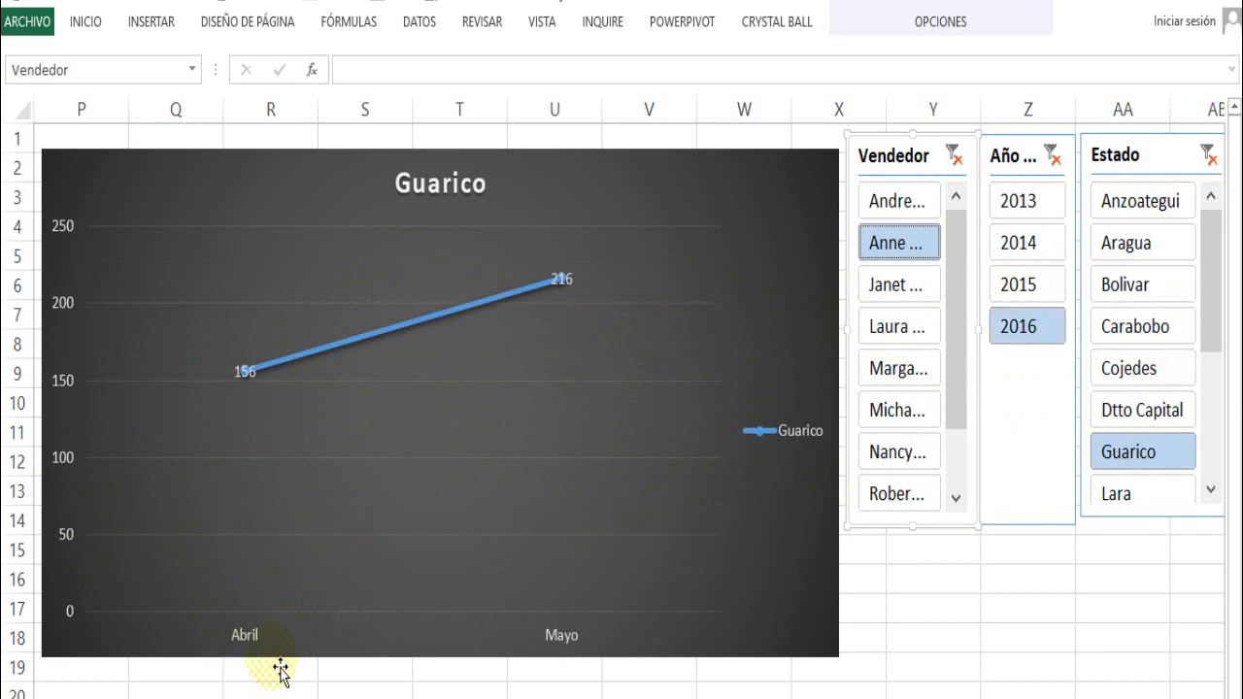
- Filter the chart by 2013 and then 2014, pick the third listed seller, and view the states Lara and Aragua in turn
{"action": "left_click", "coordinate": [1035, 202]}
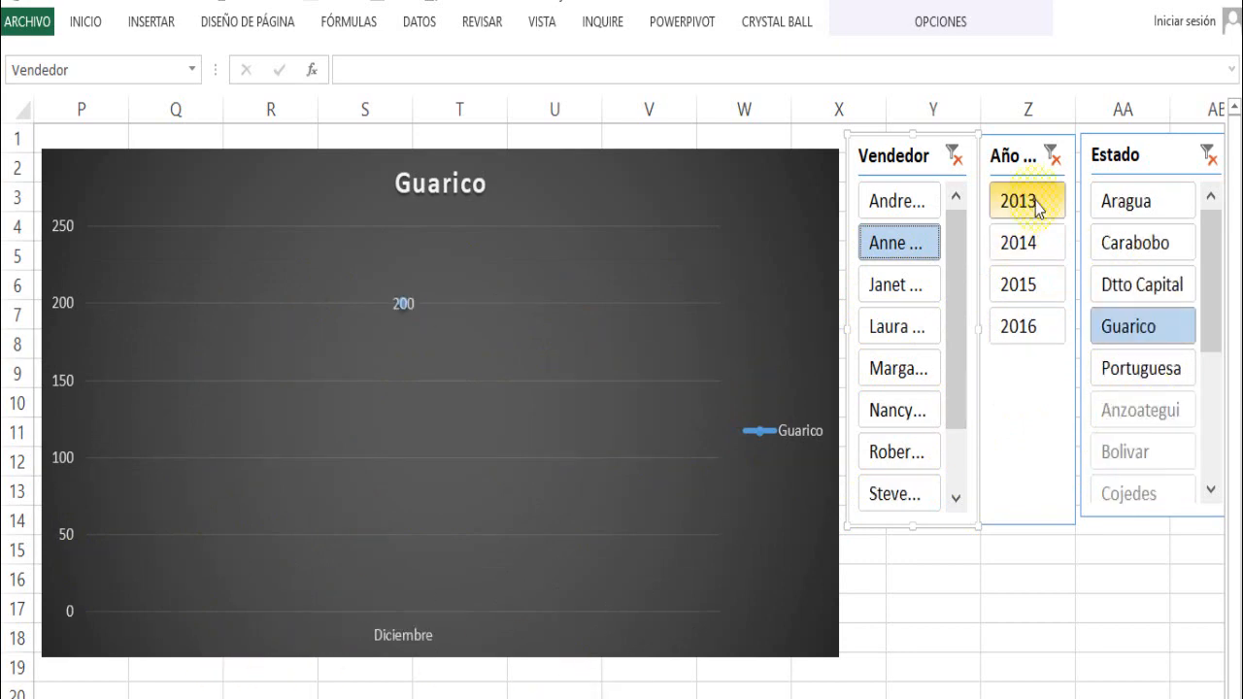
{"action": "left_click", "coordinate": [1036, 241]}
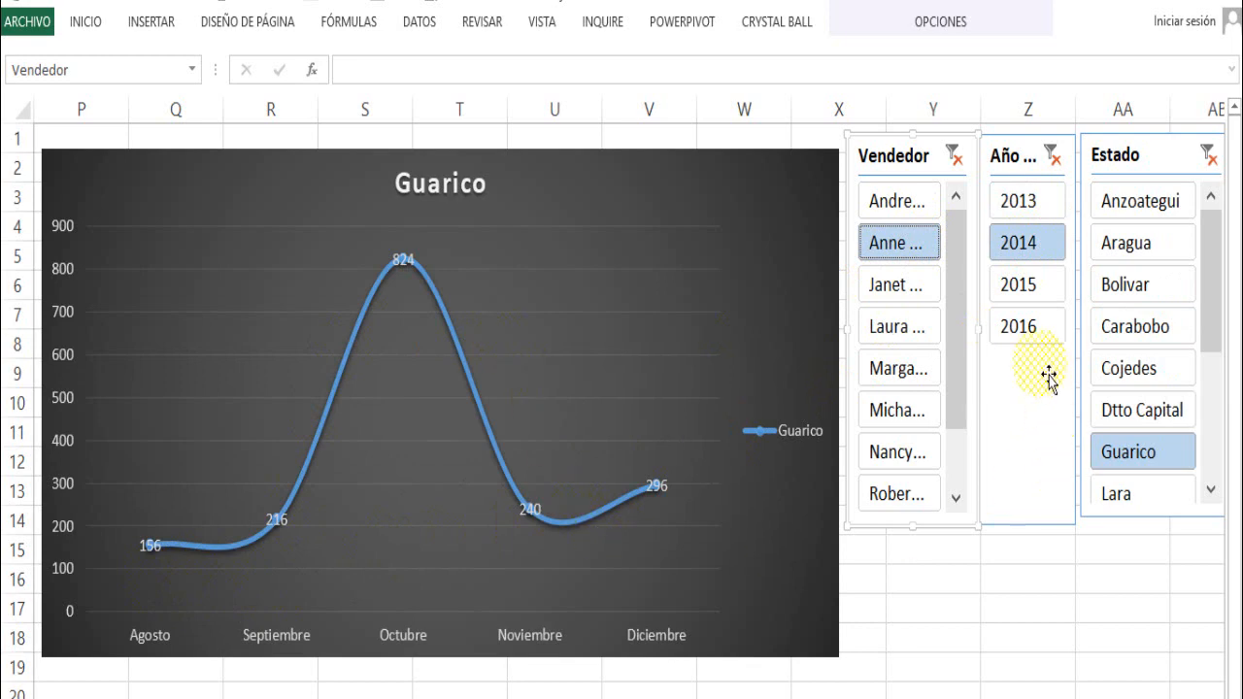
{"action": "left_click", "coordinate": [885, 292]}
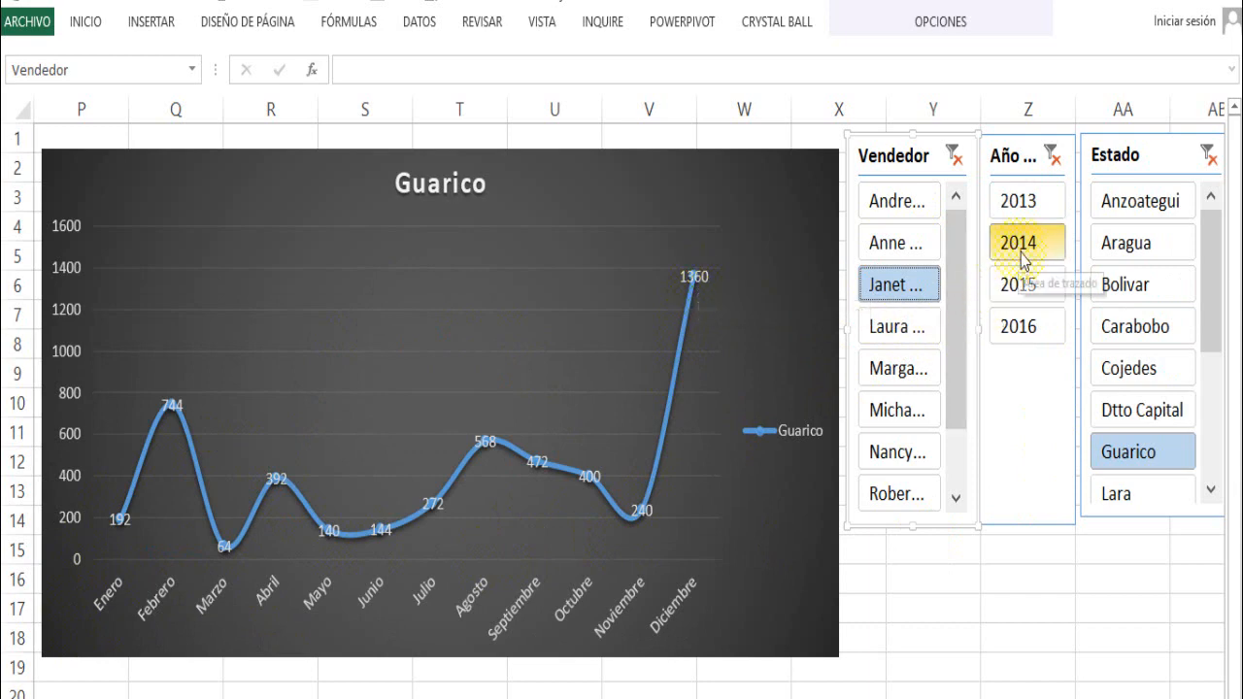
{"action": "left_click", "coordinate": [1122, 496]}
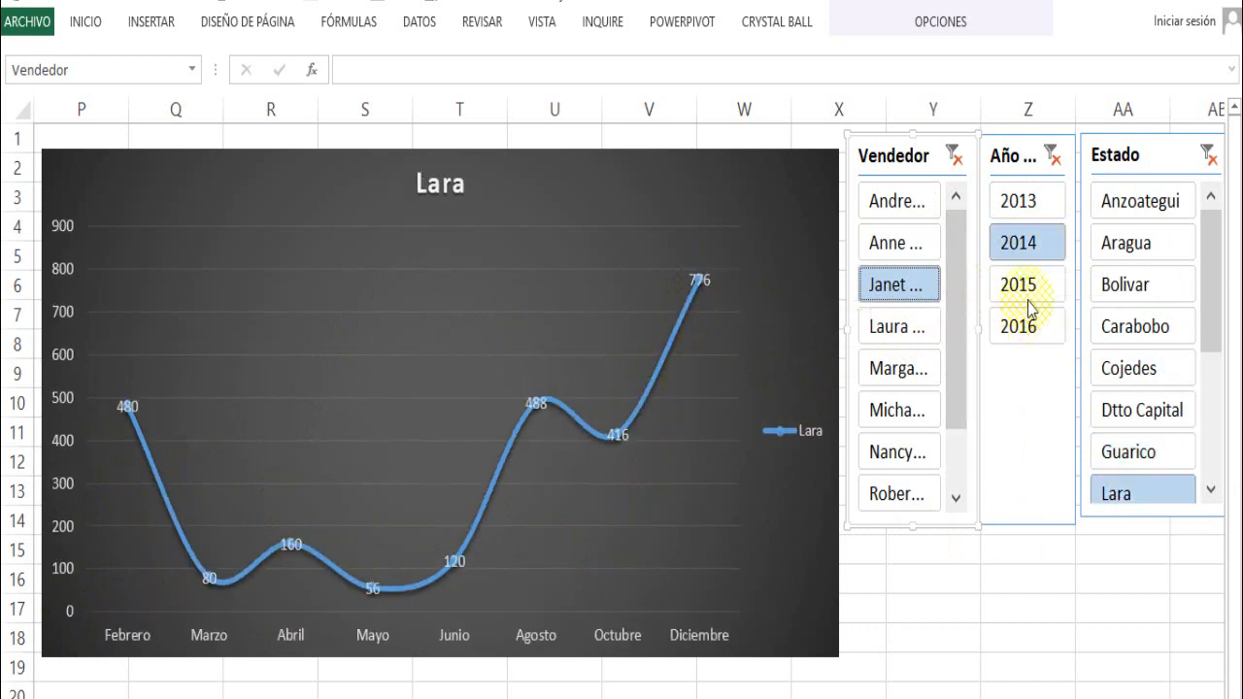
{"action": "left_click", "coordinate": [1127, 250]}
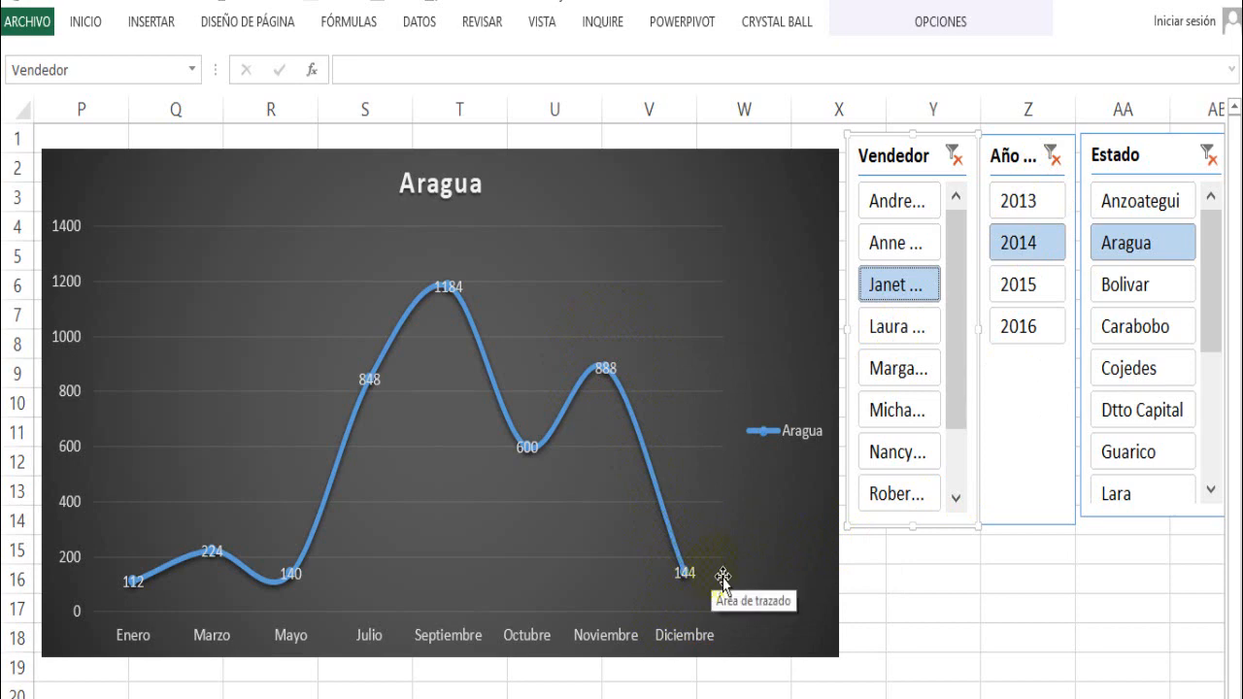
- Select Lara, Guarico, Dtto Capital and Cojedes together in the Estado slicer to compare the four states in one chart
{"action": "left_click", "coordinate": [1175, 517]}
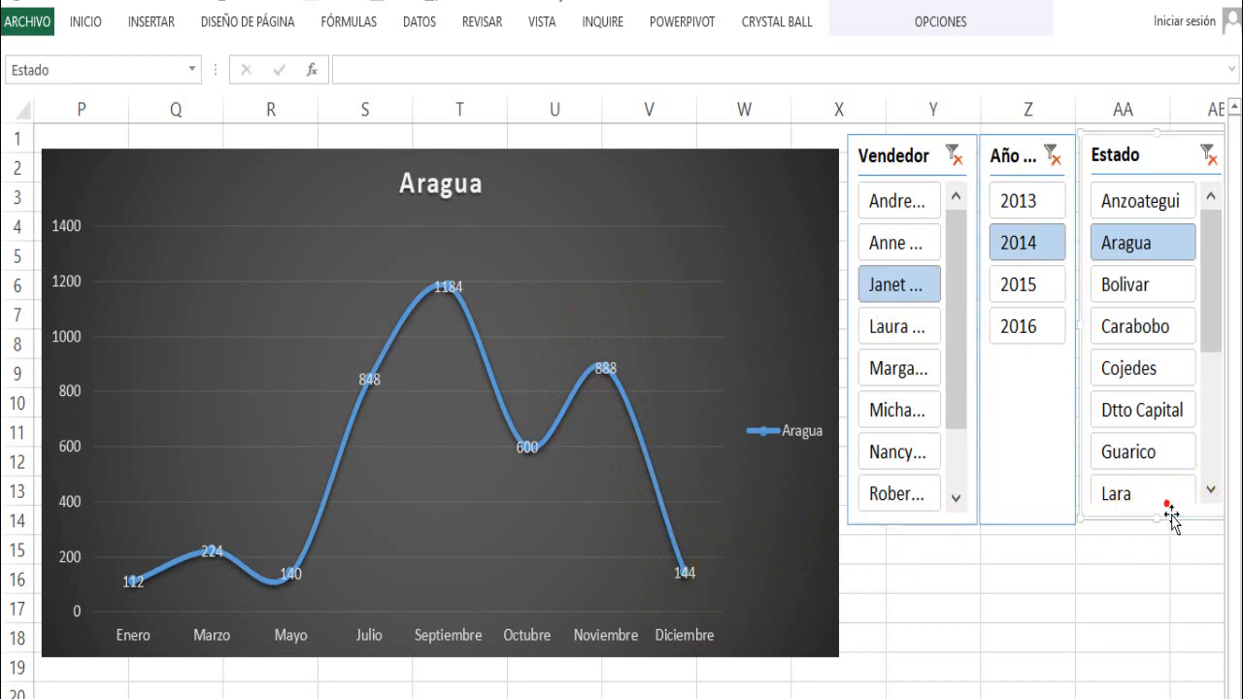
{"action": "left_click", "coordinate": [1140, 495]}
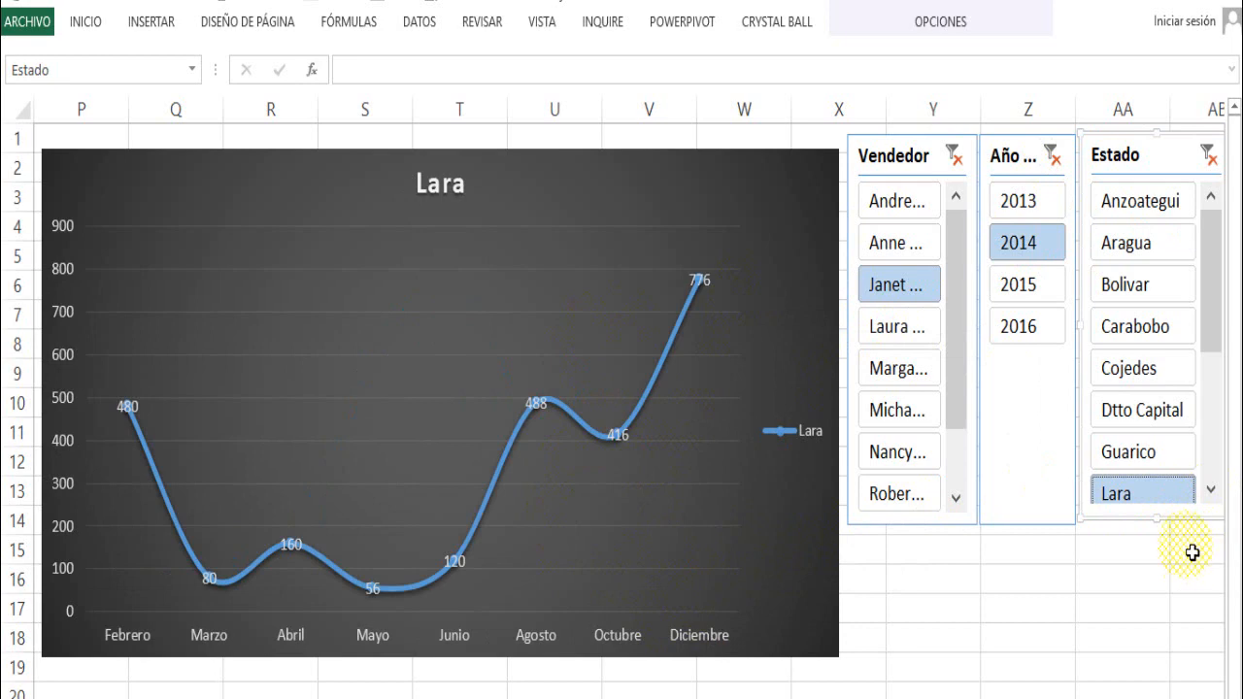
{"action": "left_click", "coordinate": [1156, 455], "text": "ctrl"}
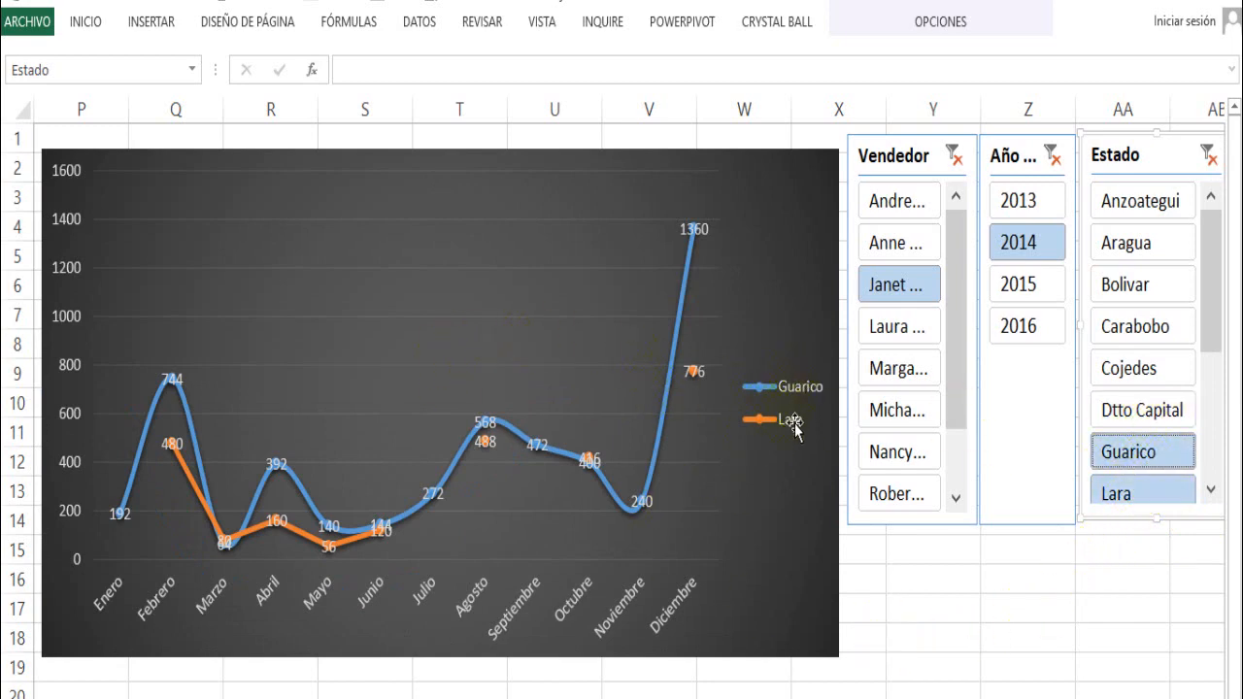
{"action": "left_click", "coordinate": [1107, 420], "text": "ctrl"}
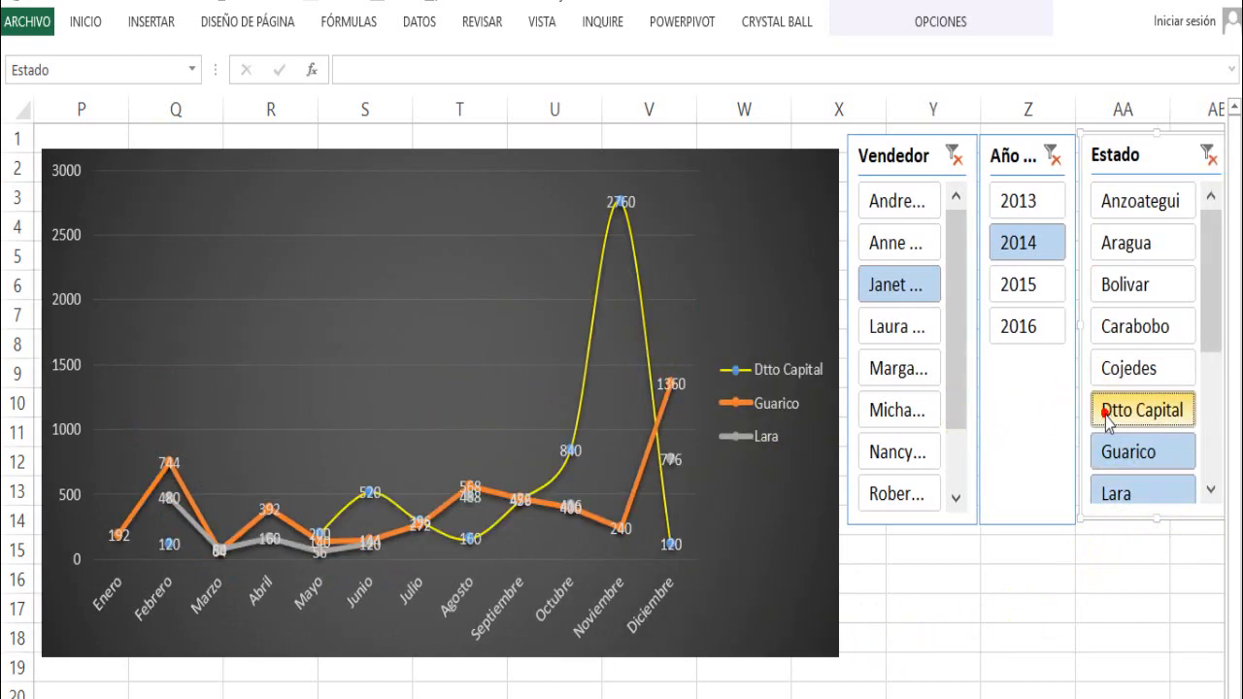
{"action": "left_click", "coordinate": [1134, 369], "text": "ctrl"}
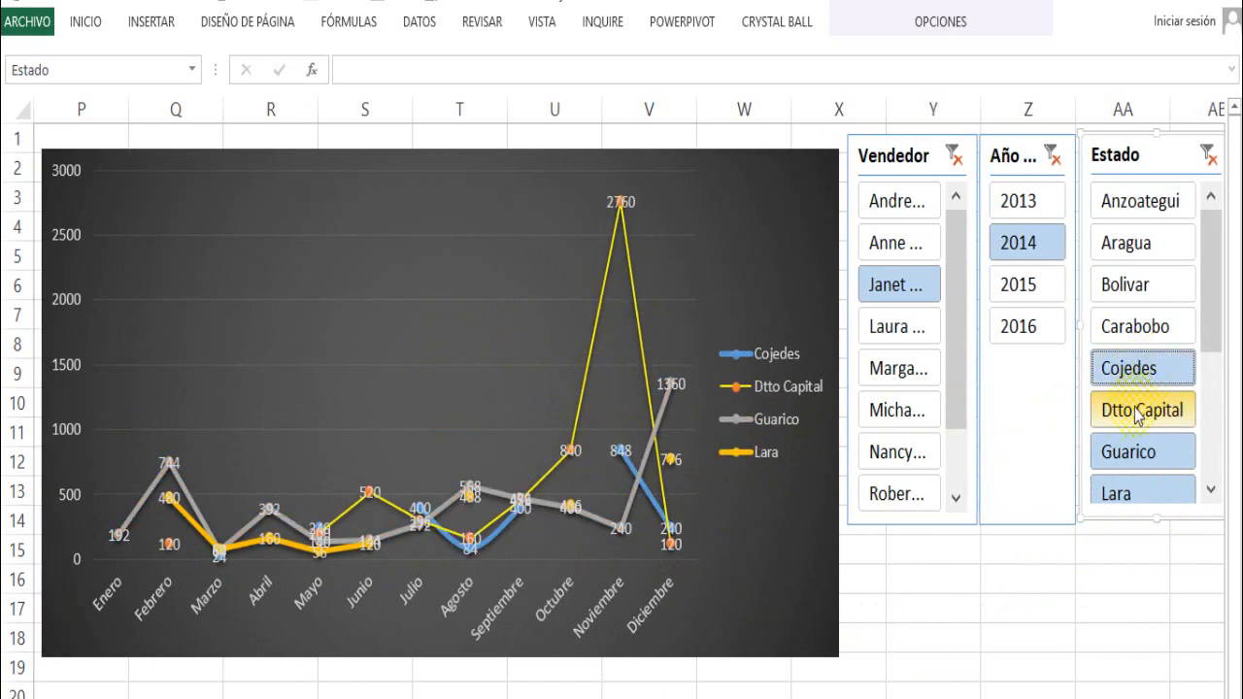
- Return to filtering by single states, going through Dtto Capital, Carabobo and Aragua to Anzoategui
{"action": "left_click", "coordinate": [1136, 411]}
{"action": "left_click", "coordinate": [1138, 331]}
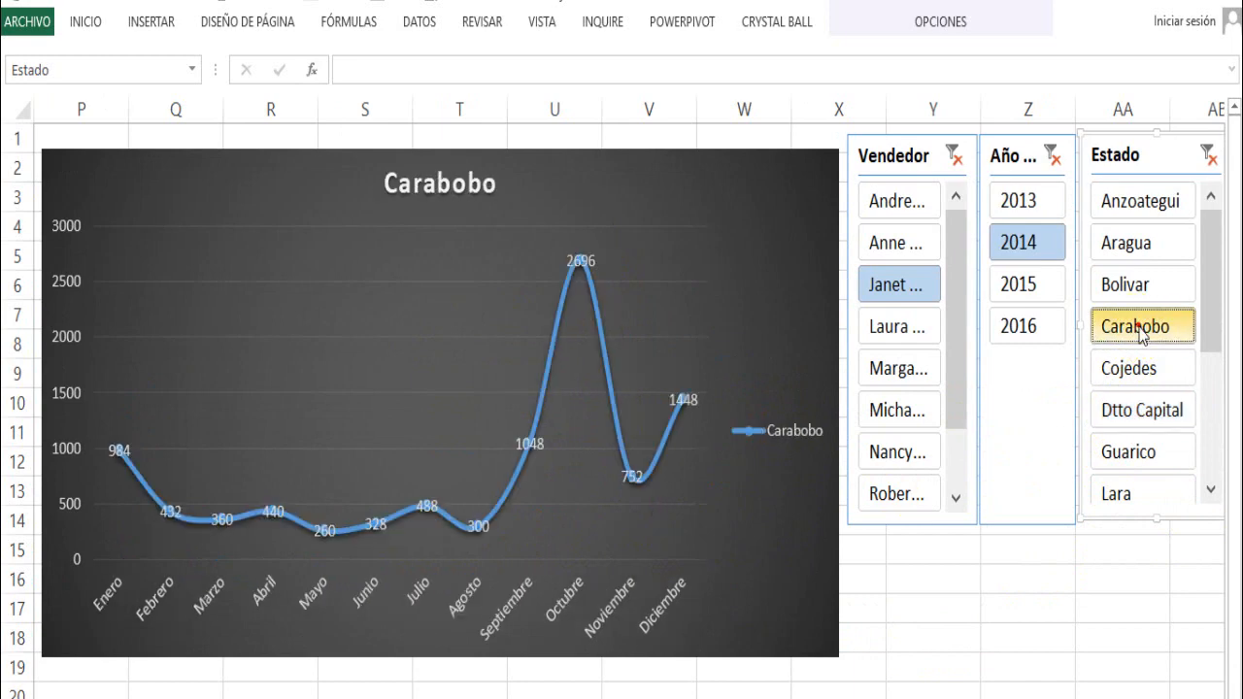
{"action": "left_click", "coordinate": [1138, 245]}
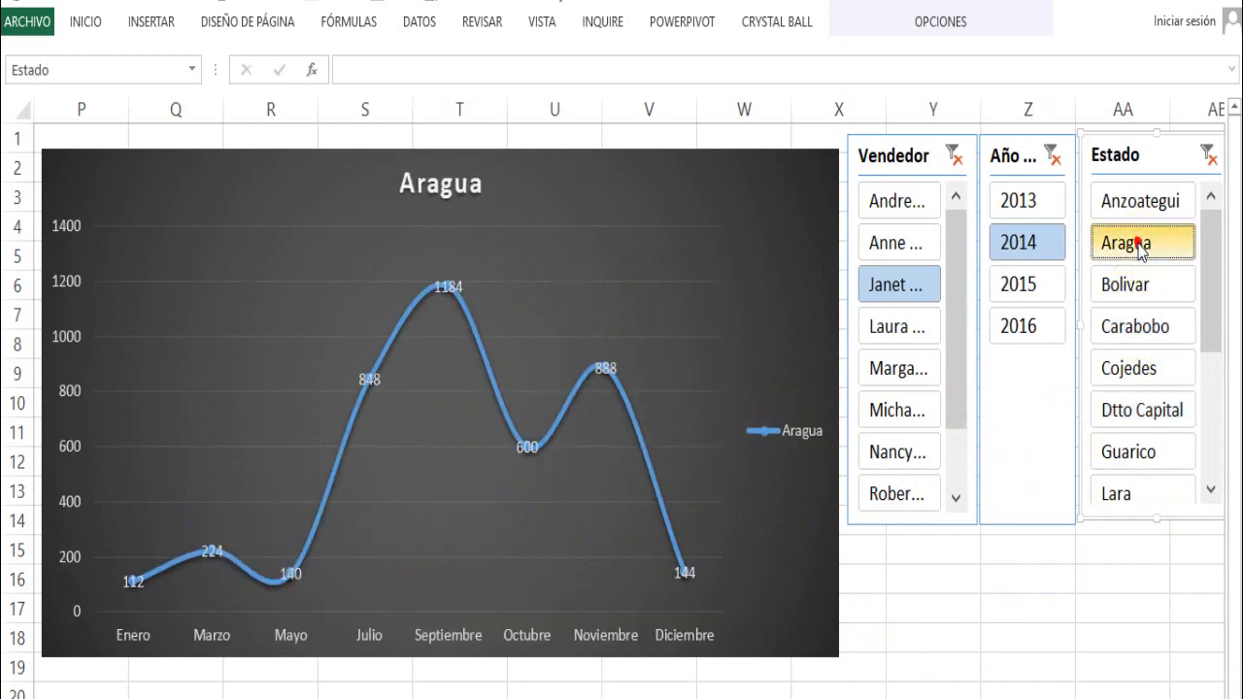
{"action": "left_click", "coordinate": [1140, 204]}
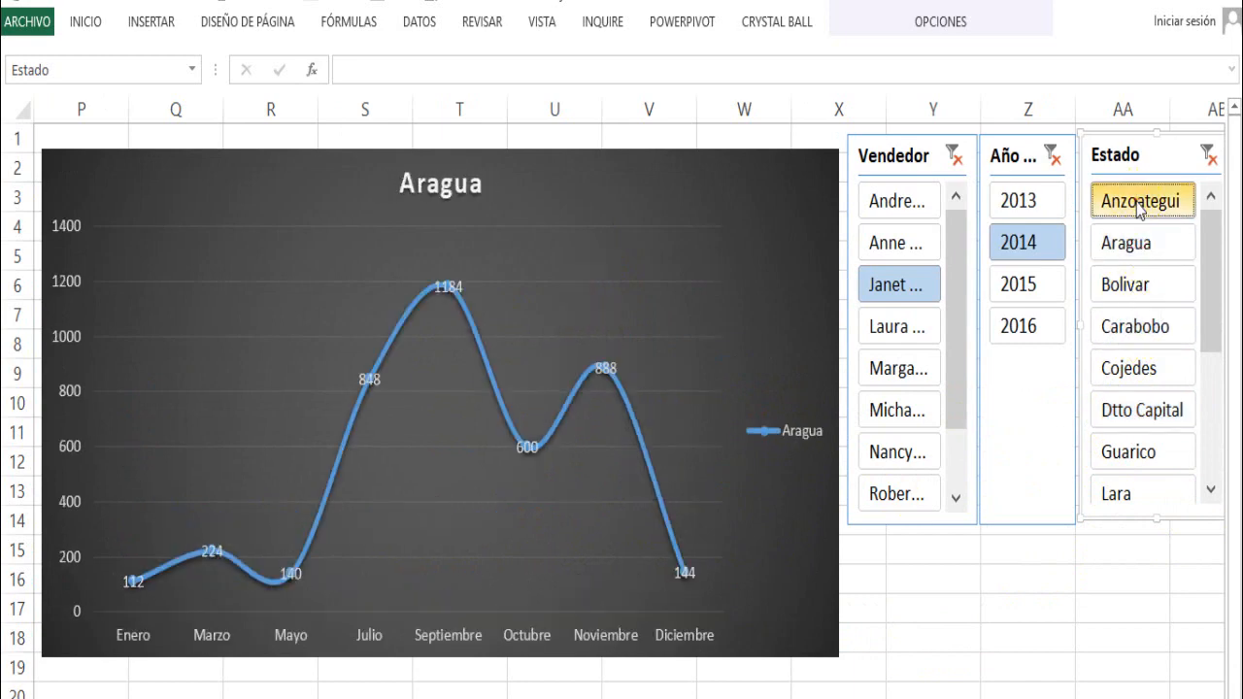
- Switch the chart to the fourth listed seller and compare the years 2016, 2014 and 2013 for Anzoategui
{"action": "left_click", "coordinate": [893, 328]}
{"action": "left_click", "coordinate": [1012, 320]}
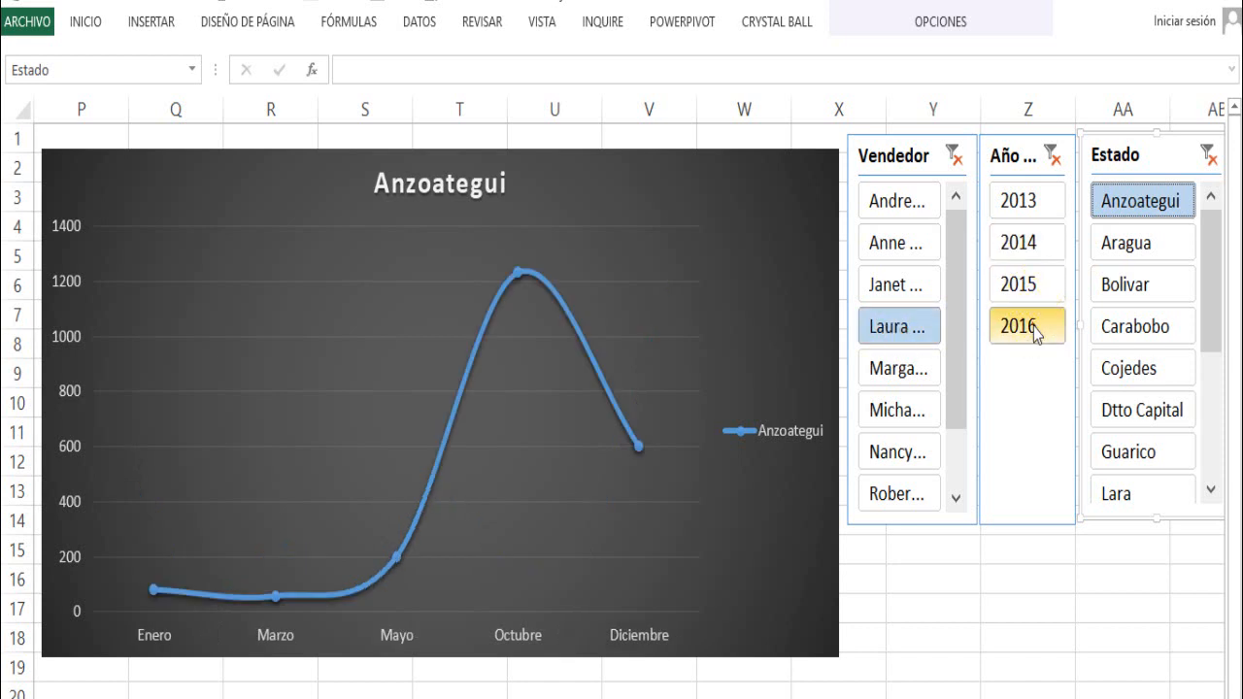
{"action": "left_click", "coordinate": [1035, 245]}
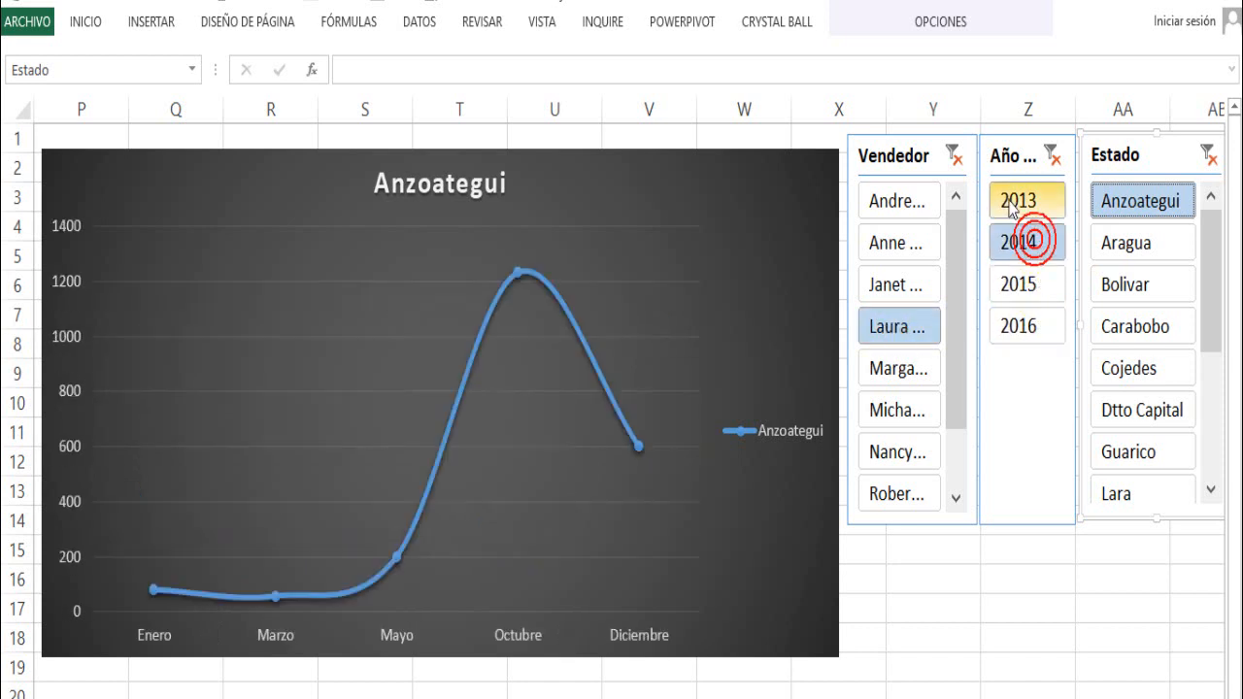
{"action": "left_click", "coordinate": [1009, 202]}
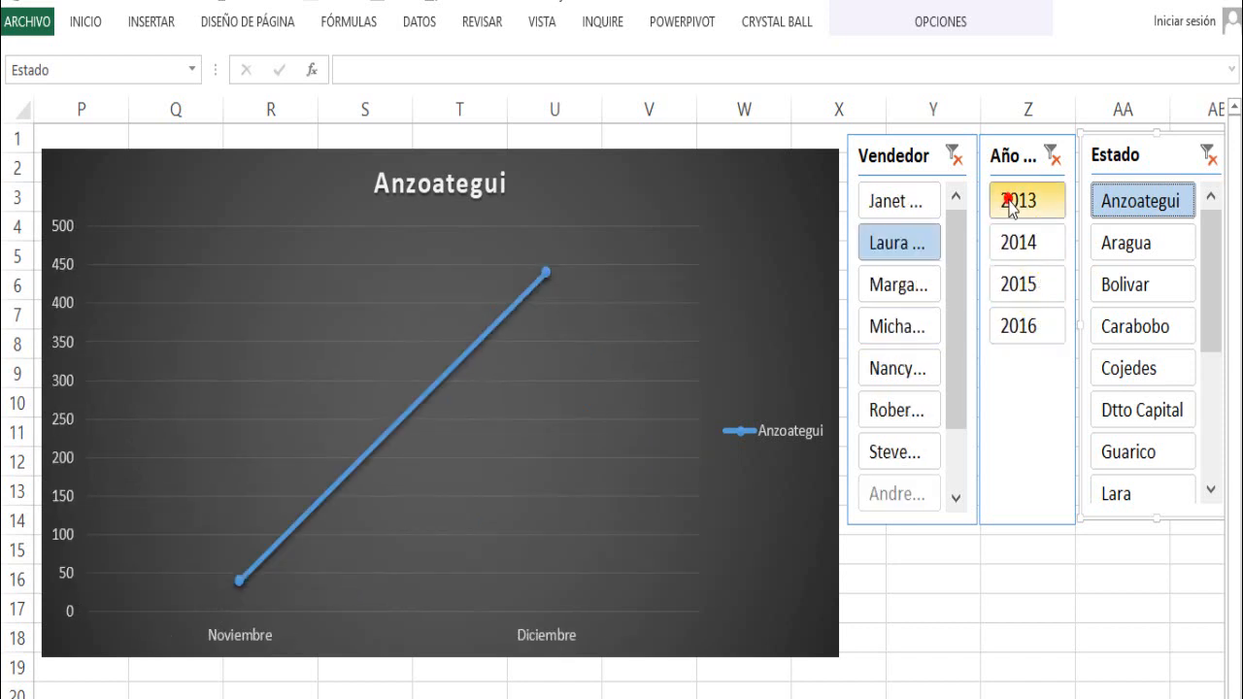
- Filter the 2013 Anzoategui data by the seventh listed seller and then by the third listed one
{"action": "left_click", "coordinate": [895, 451]}
{"action": "scroll", "coordinate": [957, 403], "scroll_direction": "down", "scroll_amount": 1}
{"action": "scroll", "coordinate": [958, 403], "scroll_direction": "down", "scroll_amount": 1}
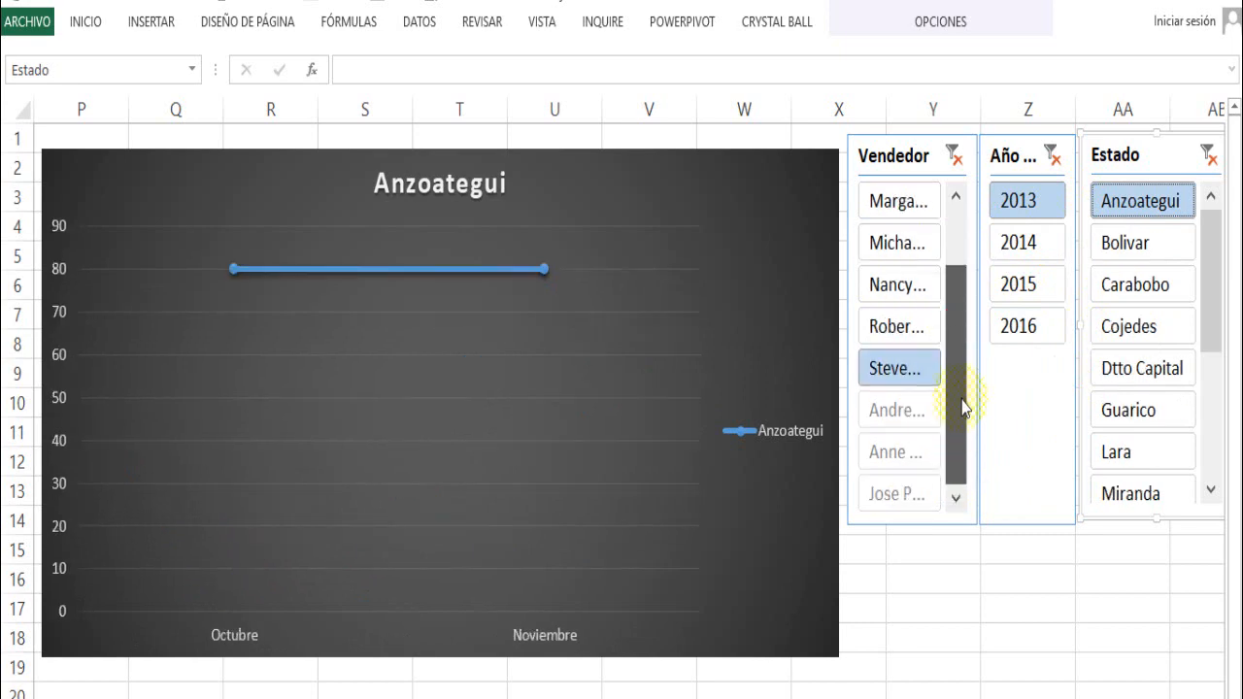
{"action": "scroll", "coordinate": [947, 282], "scroll_direction": "up", "scroll_amount": 2}
{"action": "left_click", "coordinate": [921, 293]}
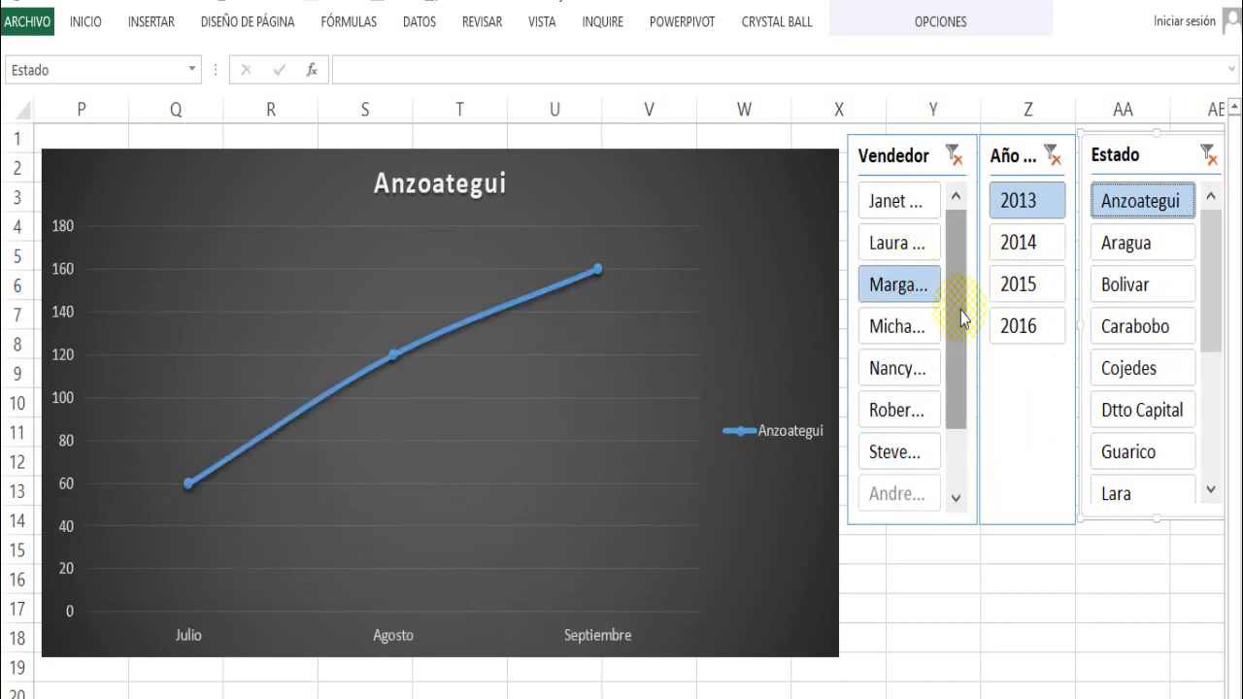
- Set the year filter to 2015 and switch to the last listed seller, then to the fourth from last
{"action": "left_click", "coordinate": [995, 287]}
{"action": "left_click_drag", "start_coordinate": [951, 342], "coordinate": [947, 432]}
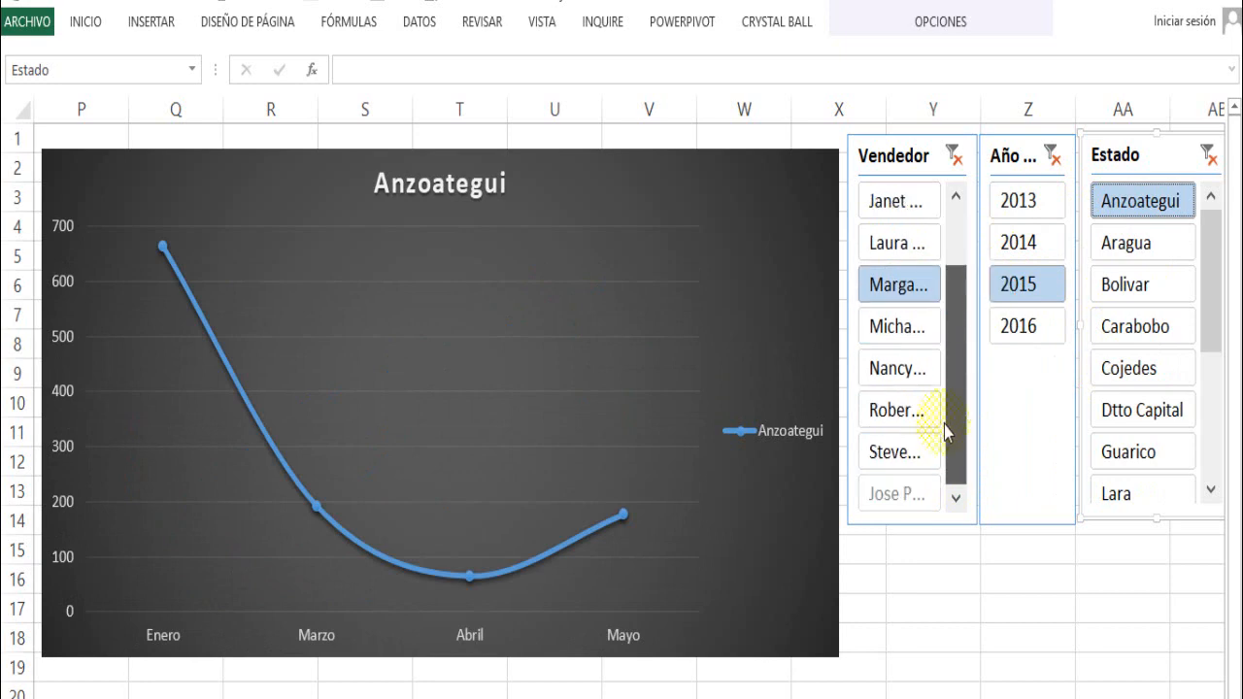
{"action": "left_click", "coordinate": [911, 507]}
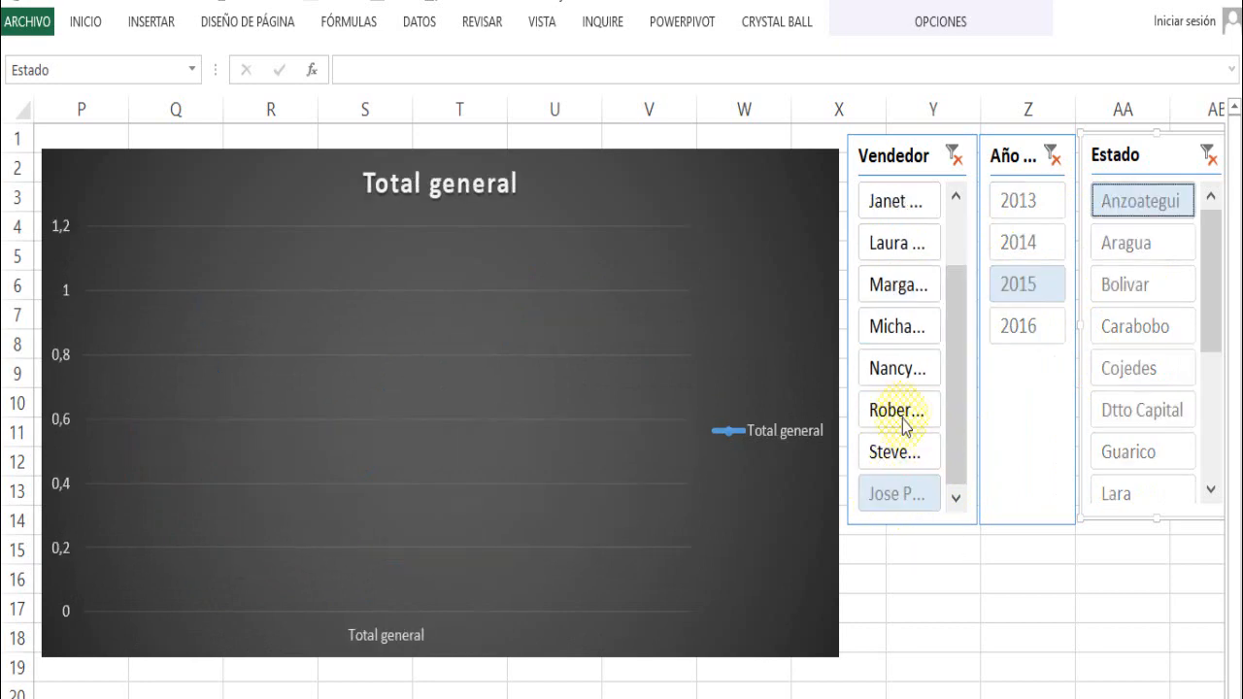
{"action": "left_click", "coordinate": [905, 379]}
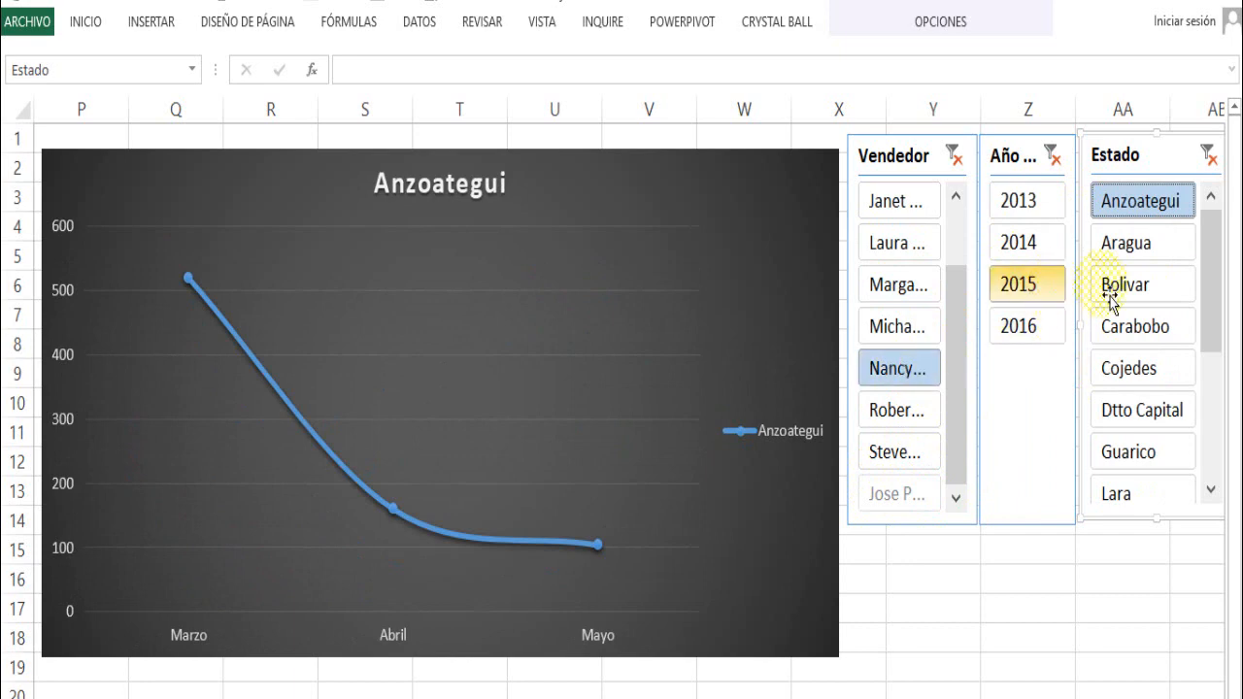
- Compare single states by filtering the chart to Aragua, Bolivar, Carabobo, Cojedes, Dtto Capital, Guarico and finally Lara
{"action": "left_click", "coordinate": [1134, 256]}
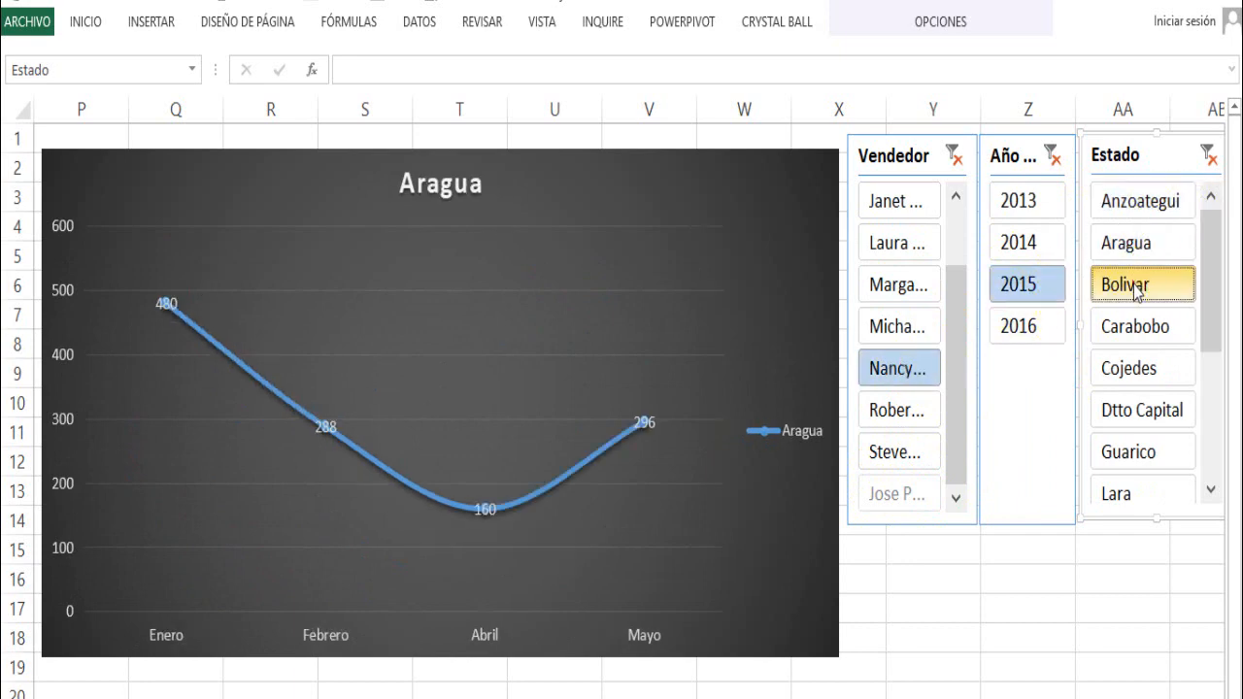
{"action": "left_click", "coordinate": [1137, 286]}
{"action": "left_click", "coordinate": [1136, 328]}
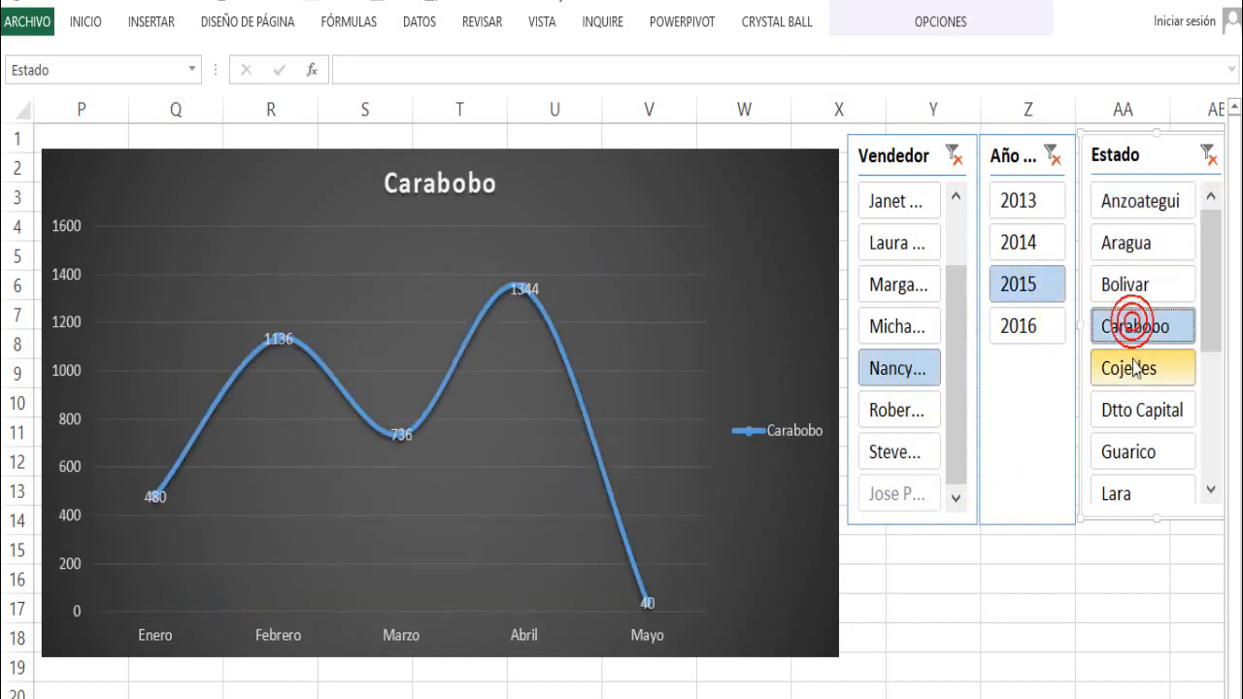
{"action": "left_click", "coordinate": [1135, 369]}
{"action": "left_click", "coordinate": [1132, 408]}
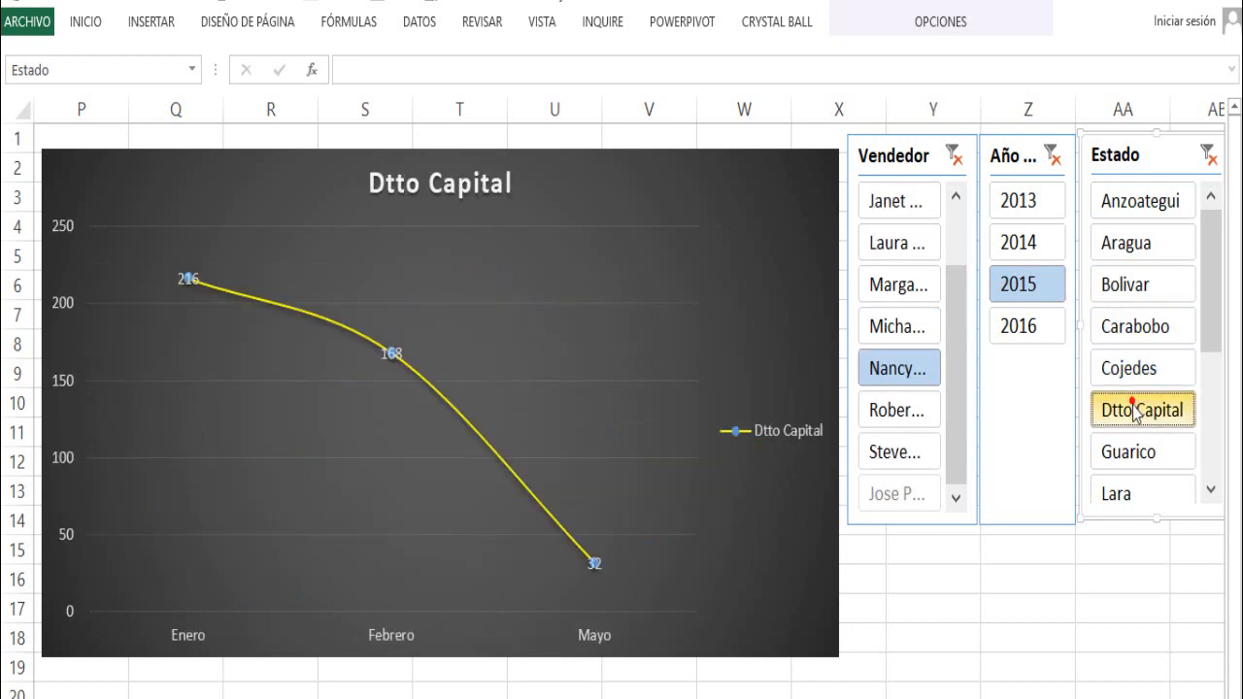
{"action": "left_click", "coordinate": [1136, 454]}
{"action": "left_click", "coordinate": [1117, 493]}
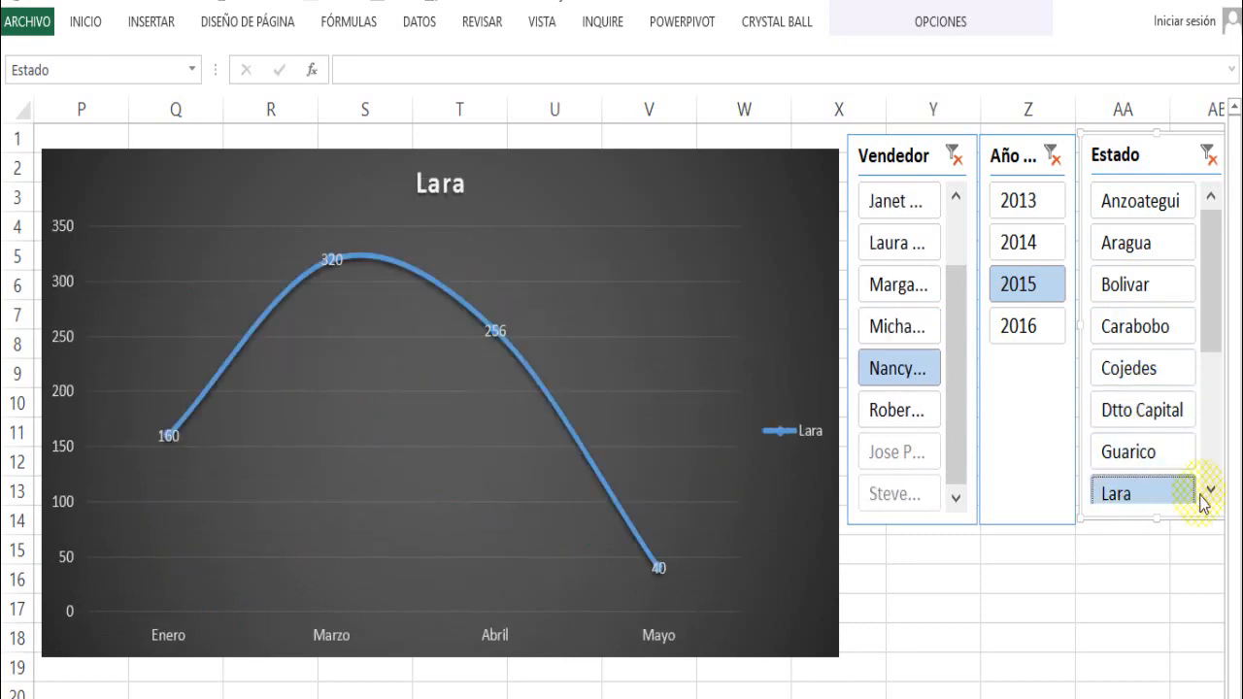
- Continue through the remaining states by filtering the chart to Merida, Miranda, Portuguesa, Tachira and finally Zulia
{"action": "left_click", "coordinate": [1210, 490]}
{"action": "left_click", "coordinate": [1210, 491]}
{"action": "left_click", "coordinate": [1134, 374]}
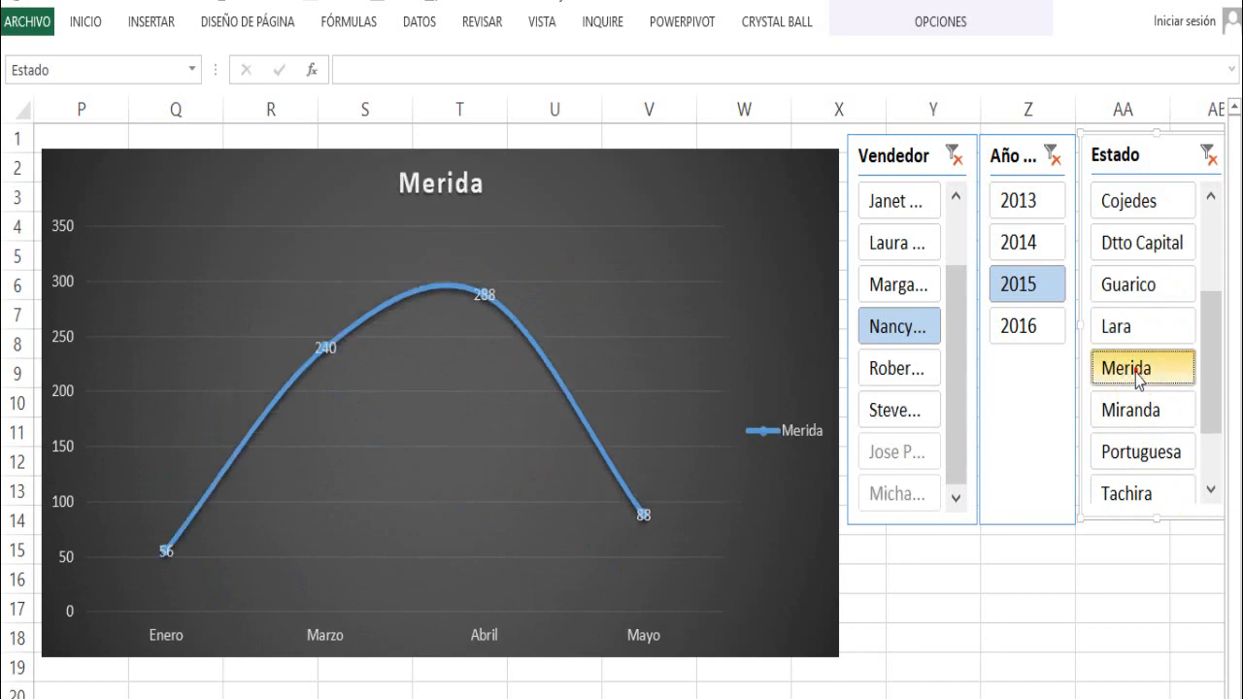
{"action": "left_click", "coordinate": [1132, 411]}
{"action": "left_click", "coordinate": [1141, 452]}
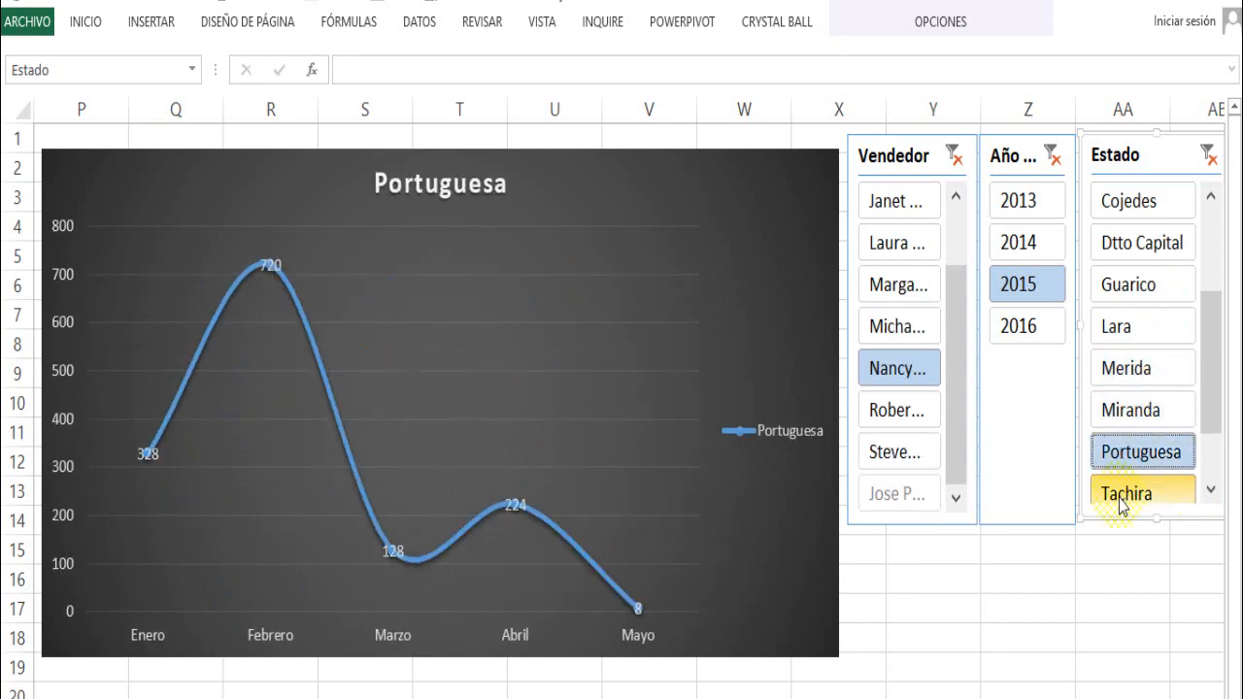
{"action": "left_click", "coordinate": [1125, 494]}
{"action": "left_click", "coordinate": [1210, 493]}
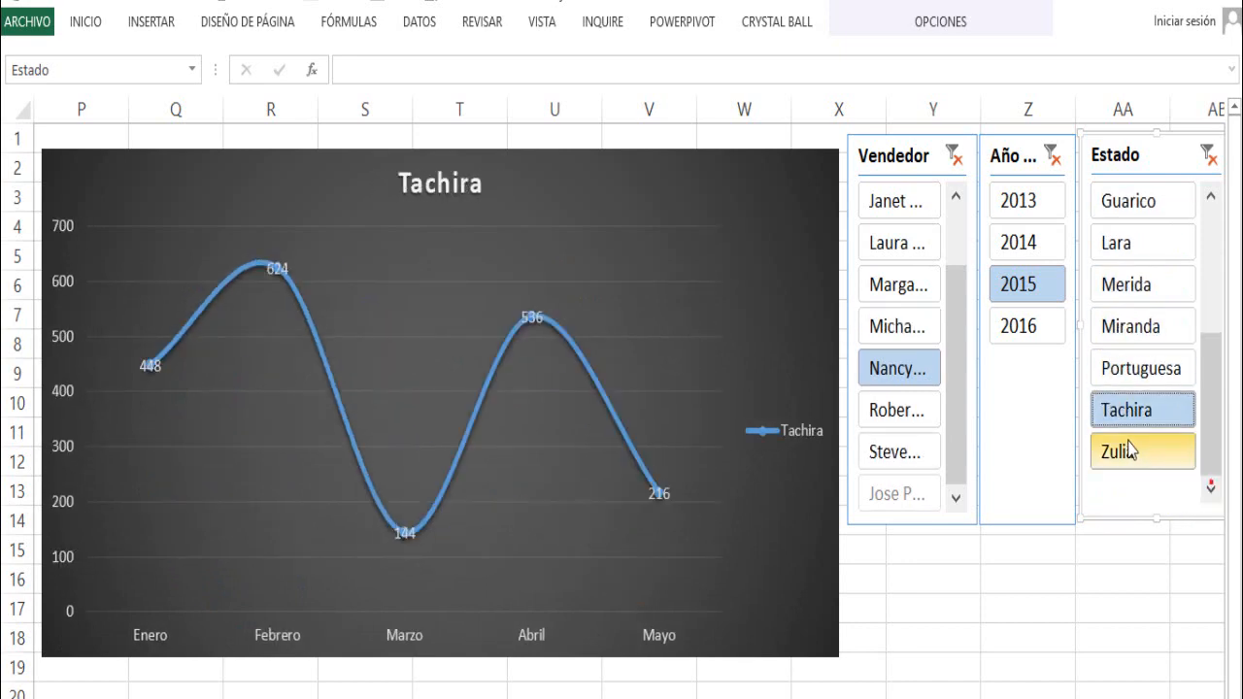
{"action": "left_click", "coordinate": [1126, 450]}
- Set the slicer filters to the year 2014, the state Miranda and the fifth seller of the full list
{"action": "left_click", "coordinate": [1031, 245]}
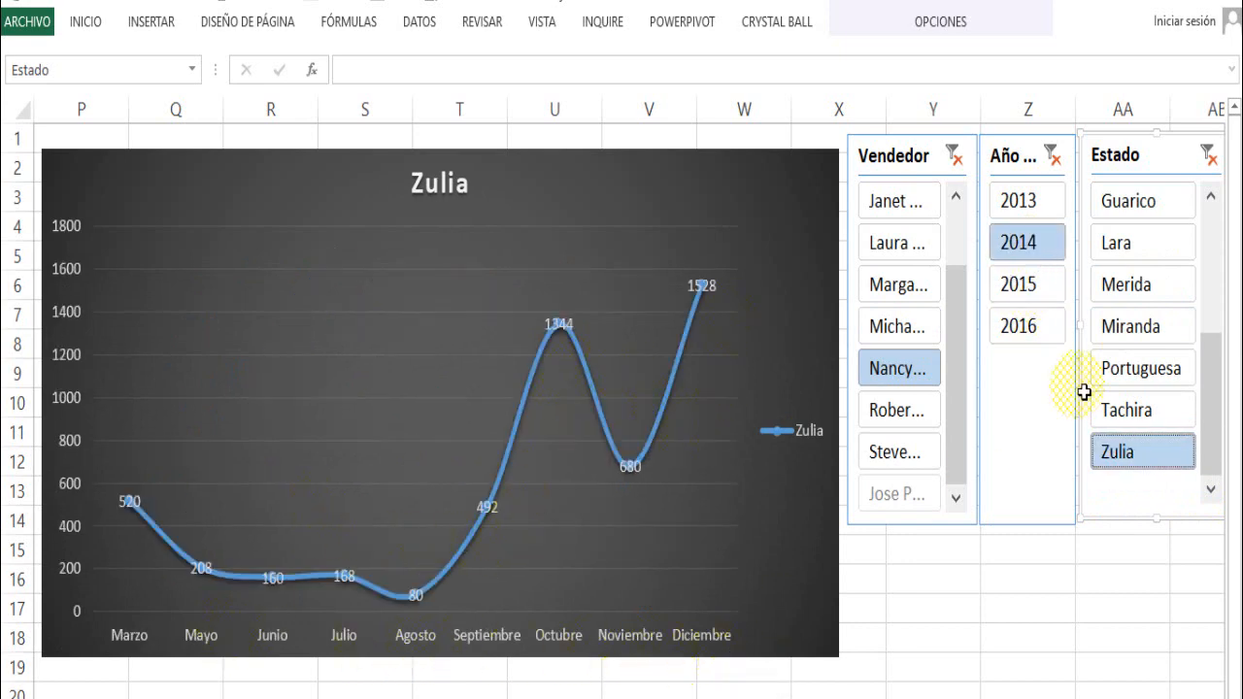
{"action": "left_click", "coordinate": [1121, 340]}
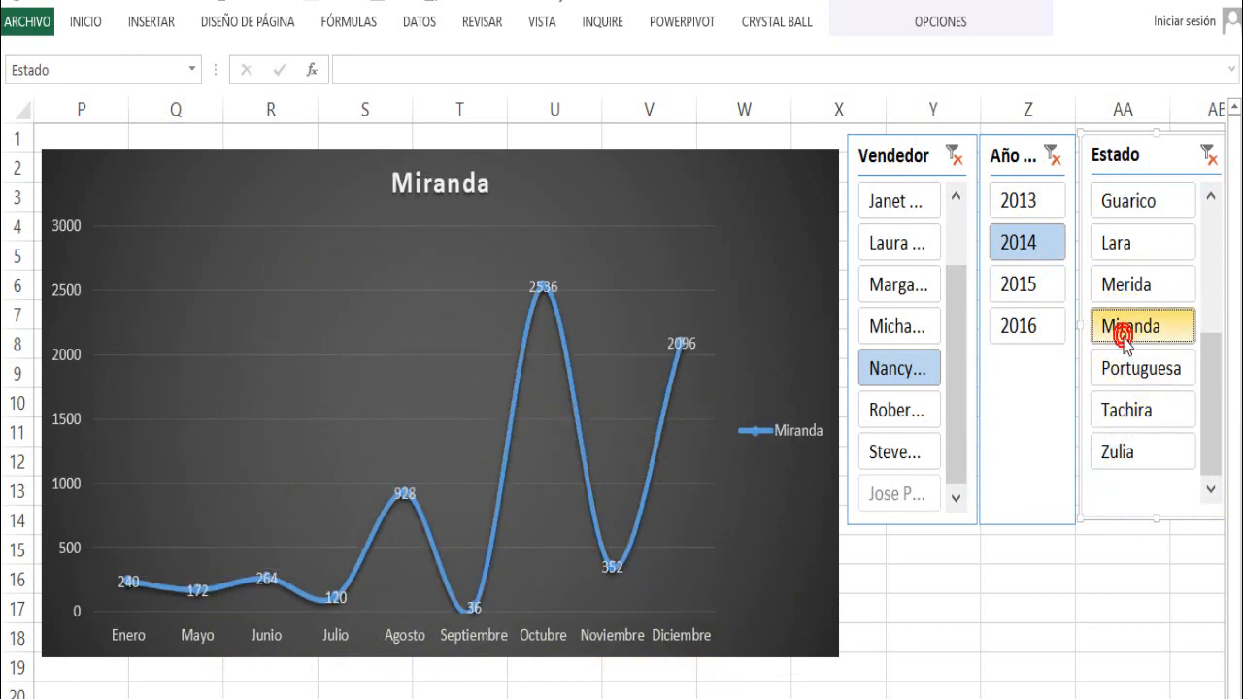
{"action": "left_click", "coordinate": [897, 284]}
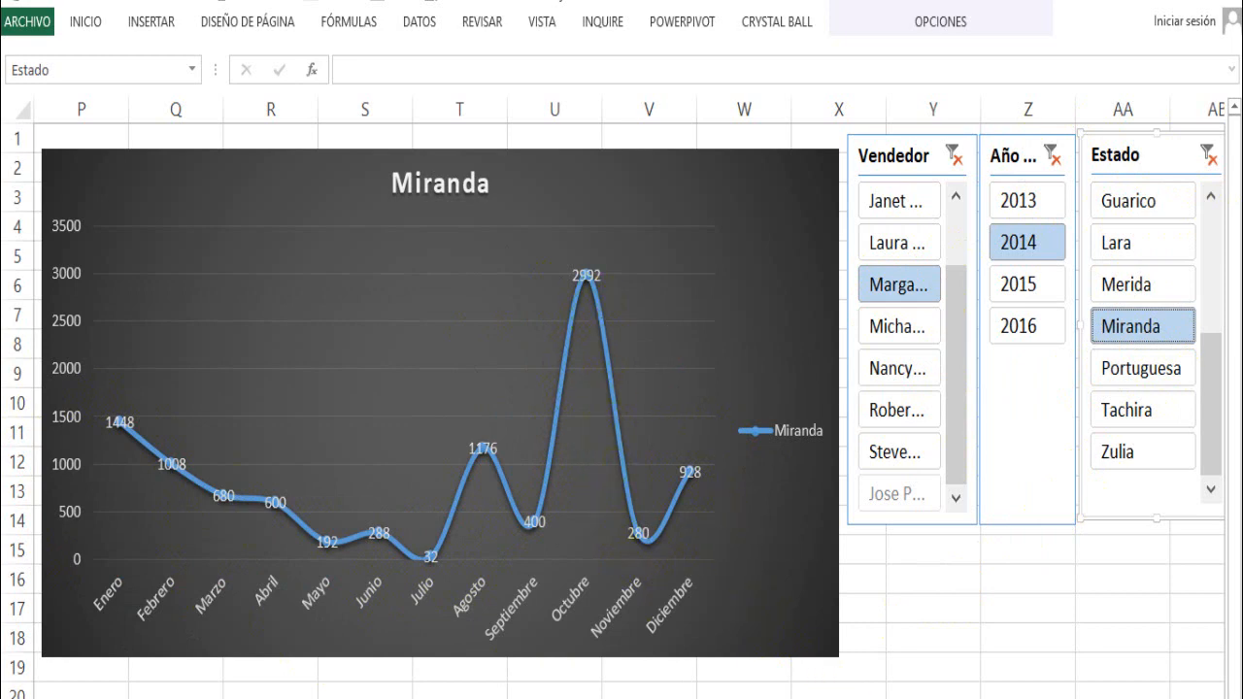
- Examine Miranda's monthly quantities in the filtered source pivot table and return to the chart and slicers
{"action": "scroll", "coordinate": [631, 398], "scroll_direction": "left", "scroll_amount": 5}
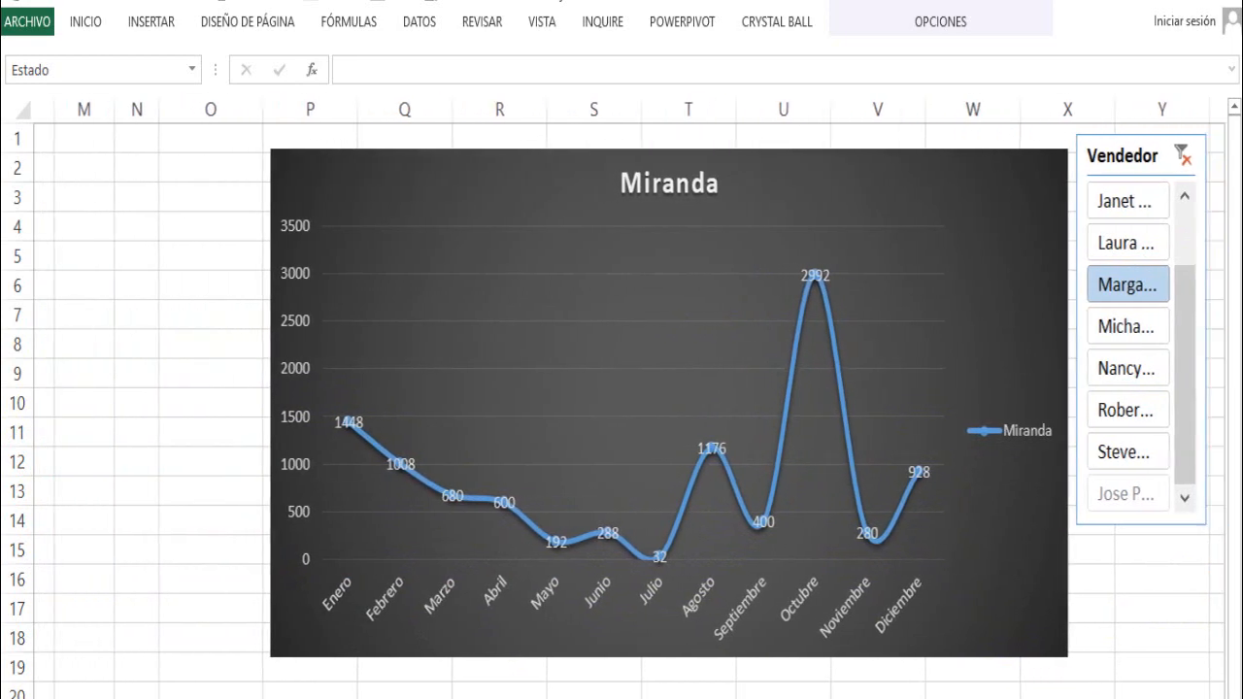
{"action": "scroll", "coordinate": [631, 398], "scroll_direction": "left", "scroll_amount": 8}
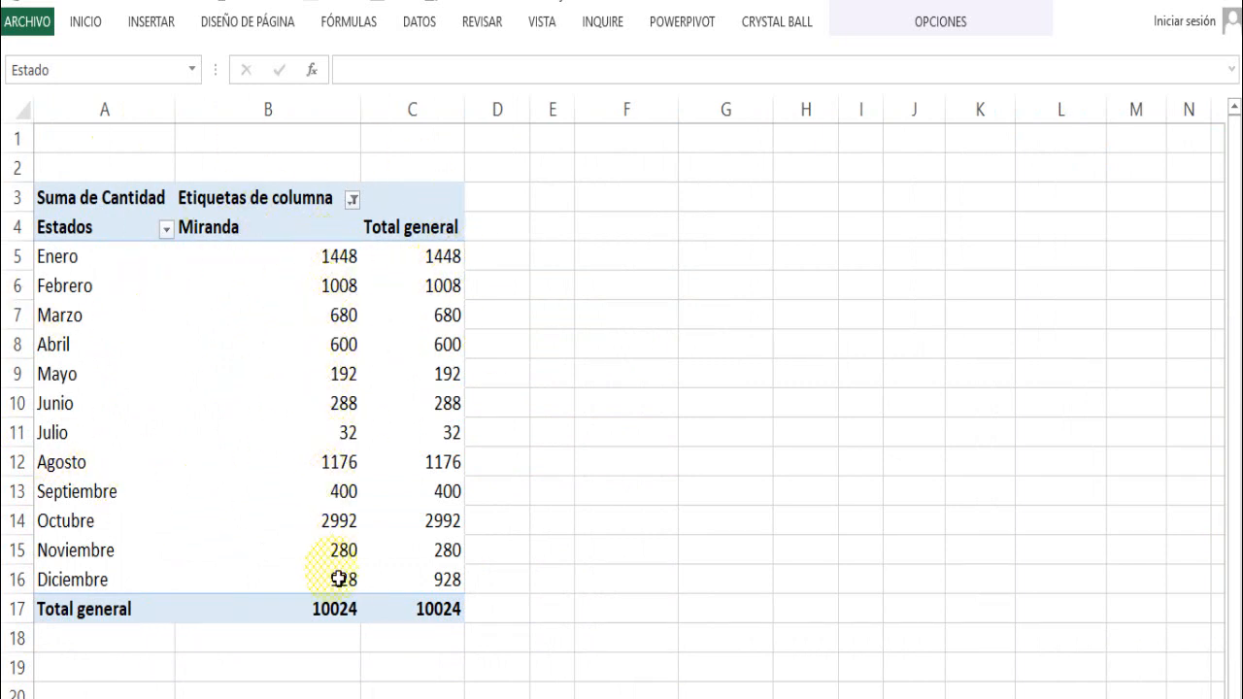
{"action": "scroll", "coordinate": [840, 691], "scroll_direction": "right", "scroll_amount": 8}
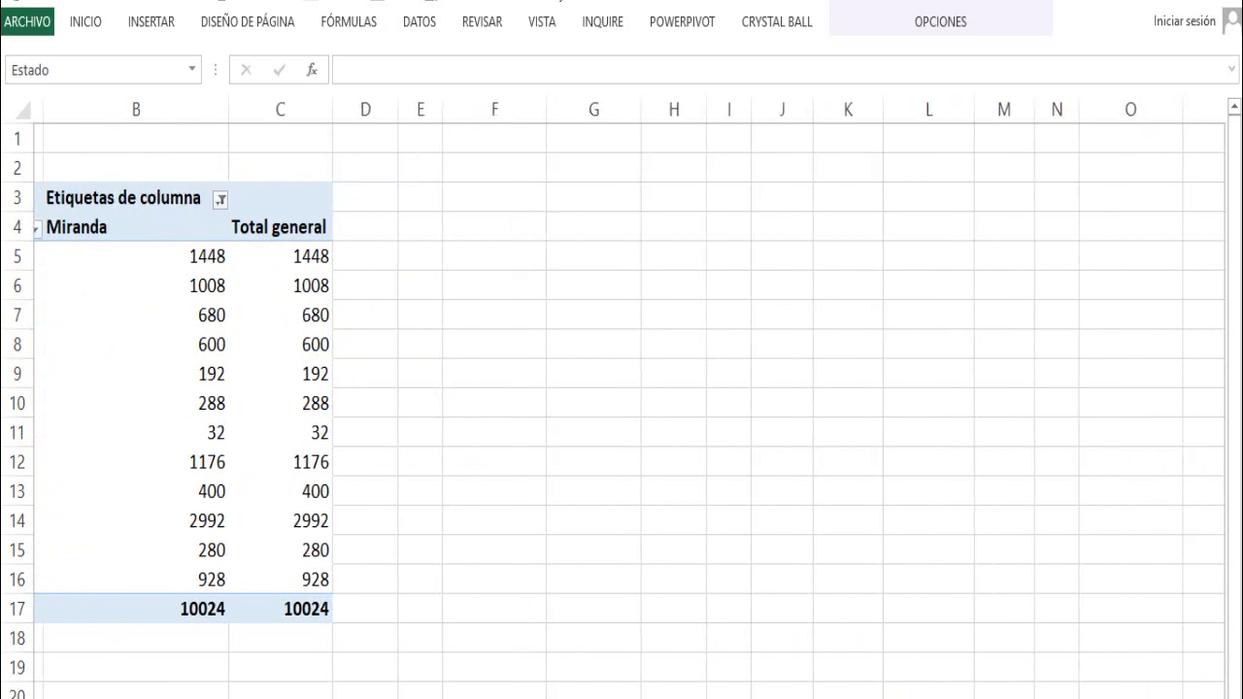
{"action": "scroll", "coordinate": [635, 398], "scroll_direction": "right", "scroll_amount": 5}
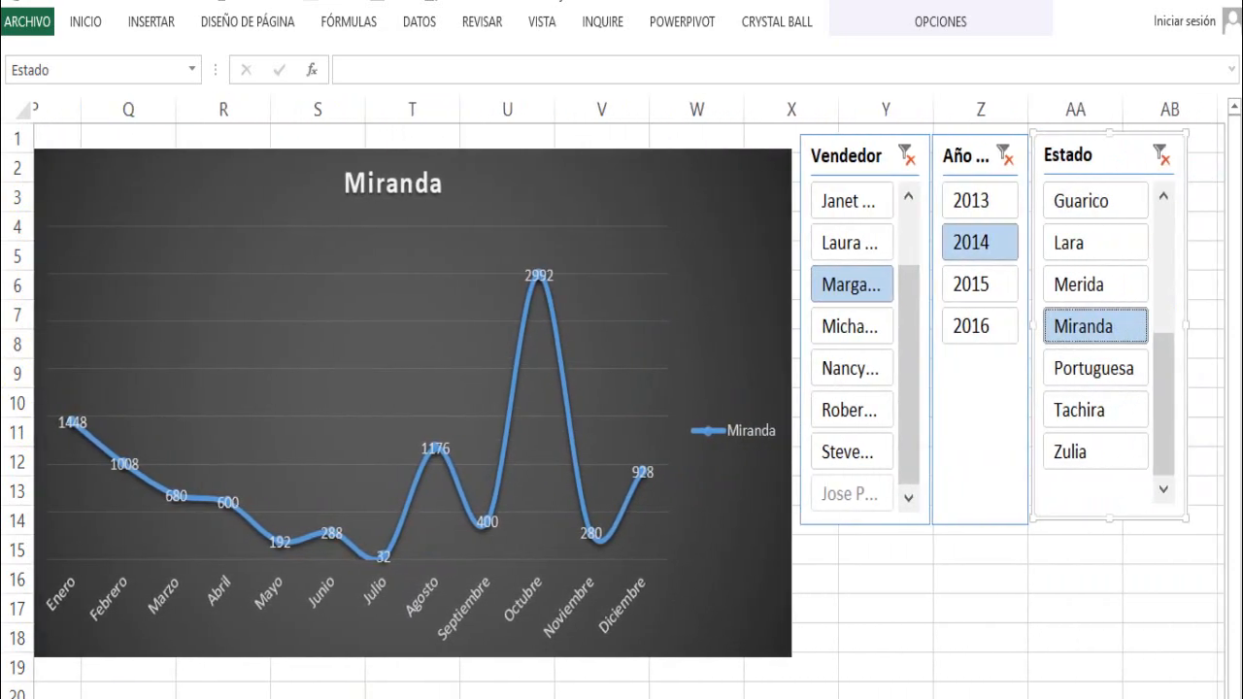
- Set the slicer filters to the seller two places below the selected one, the year 2016 and the state Portuguesa
{"action": "scroll", "coordinate": [634, 398], "scroll_direction": "left", "scroll_amount": 1}
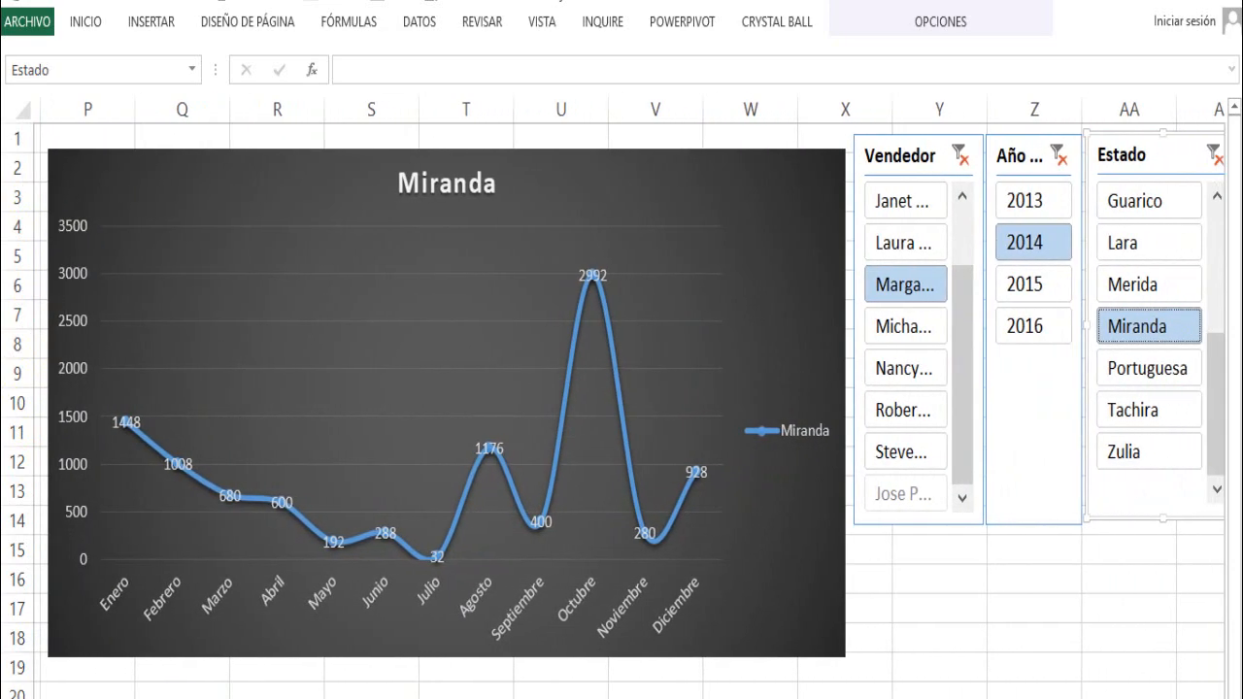
{"action": "scroll", "coordinate": [943, 622], "scroll_direction": "right", "scroll_amount": 1}
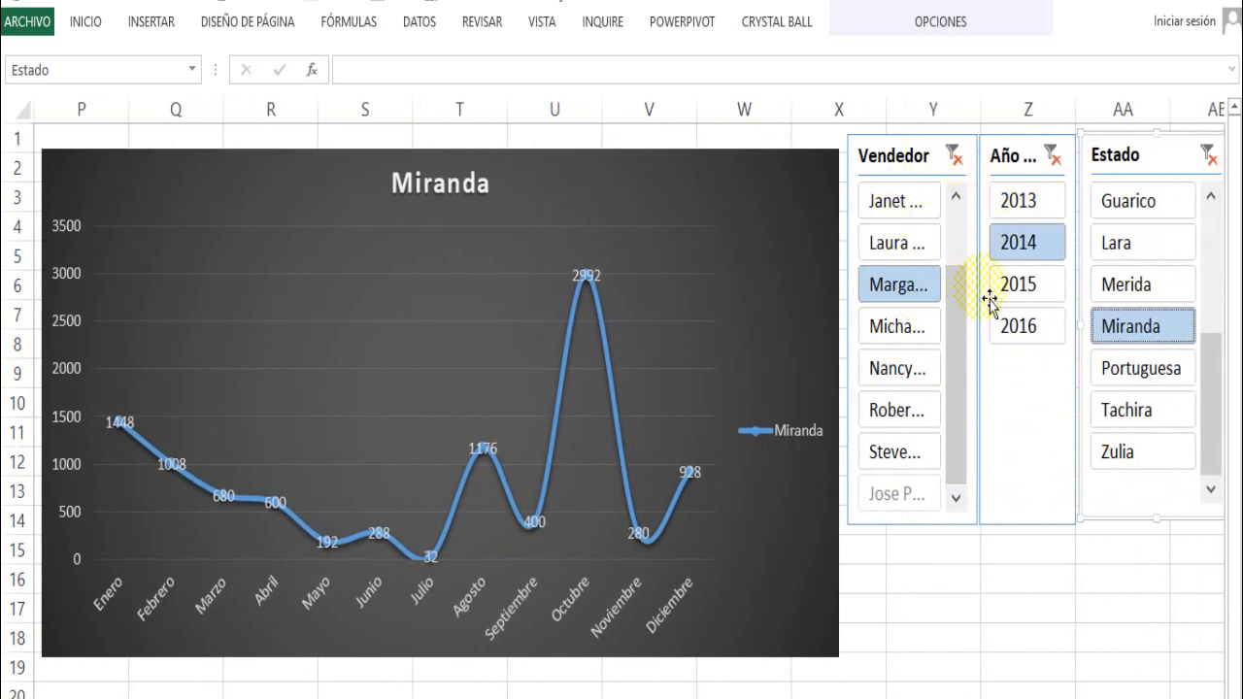
{"action": "left_click", "coordinate": [913, 367]}
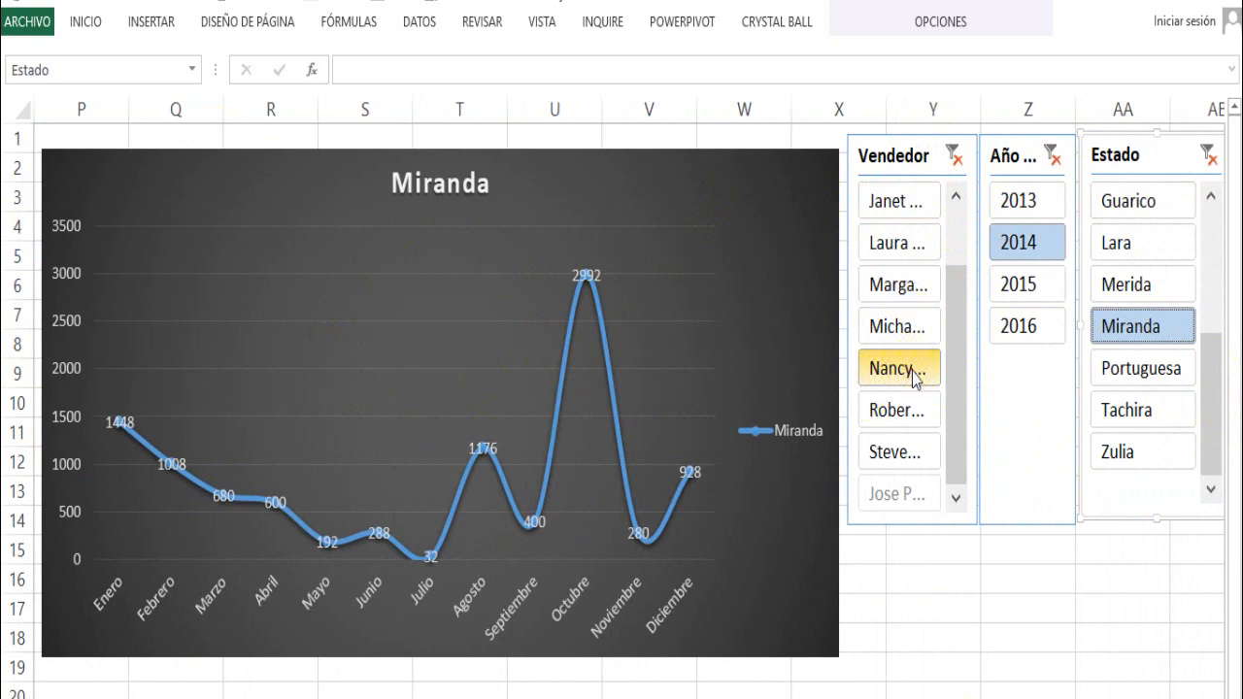
{"action": "left_click", "coordinate": [1005, 328]}
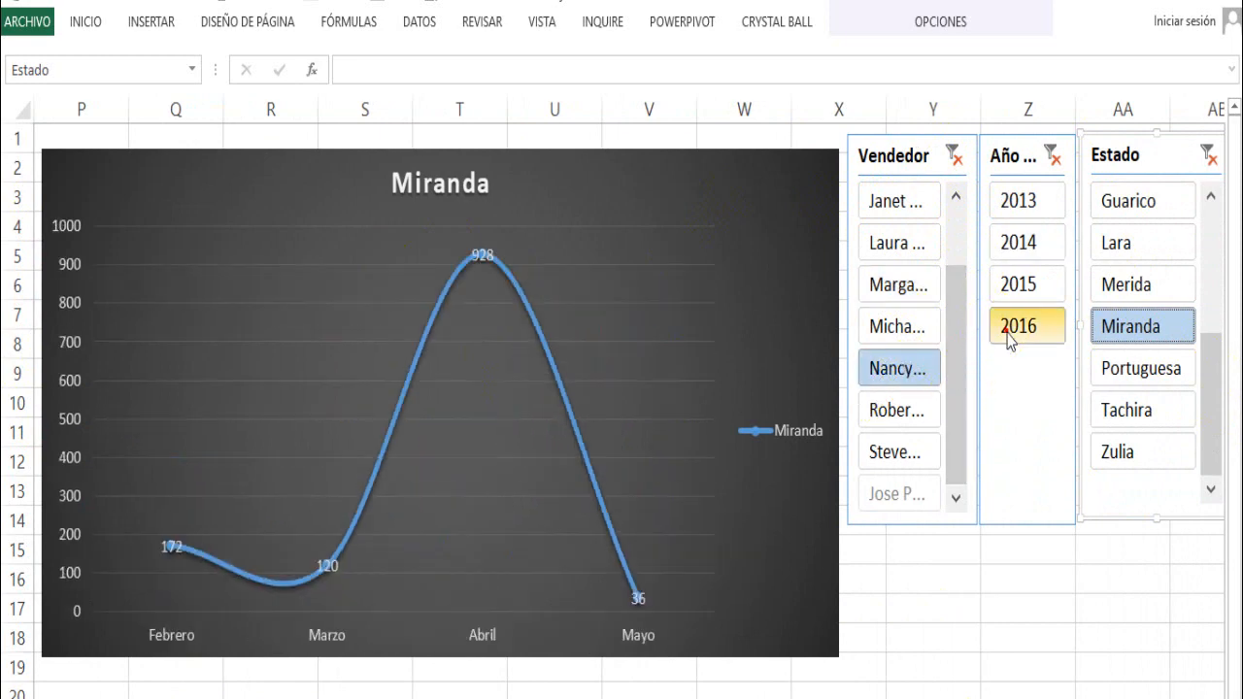
{"action": "left_click", "coordinate": [1144, 371]}
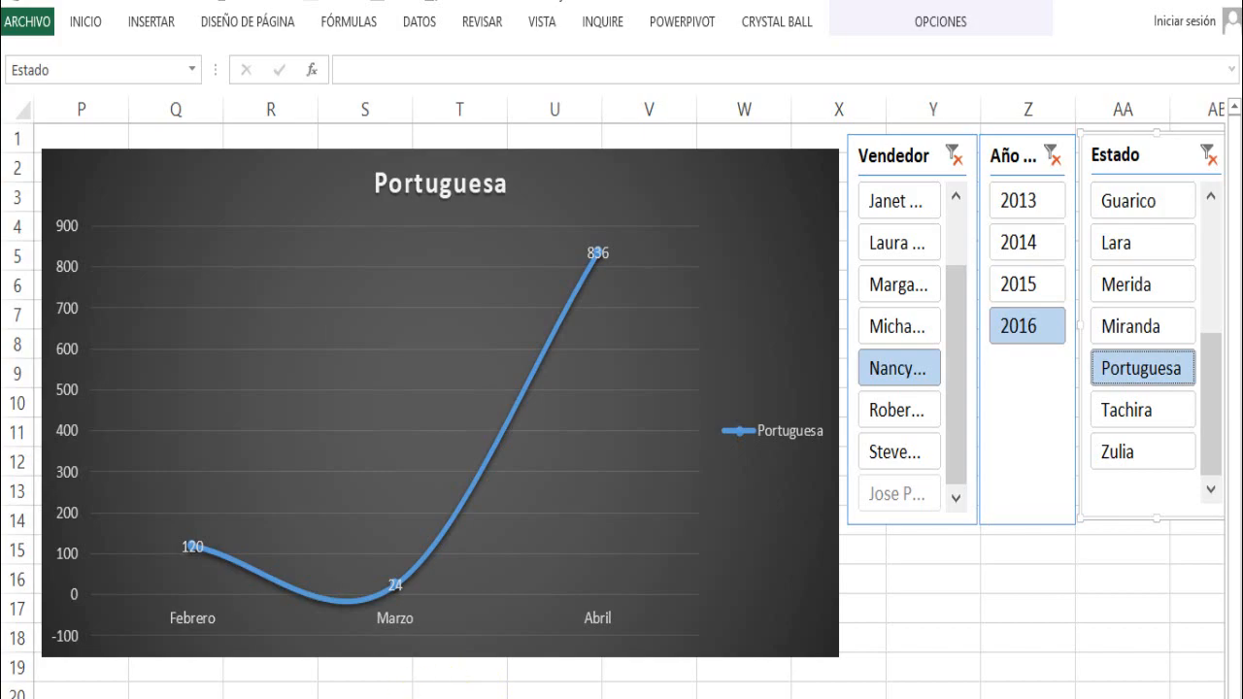
- Look over the source billing data table with sellers, dates and months, and return to the chart and slicers
{"action": "left_click", "coordinate": [469, 698]}
{"action": "left_click", "coordinate": [370, 337]}
{"action": "scroll", "coordinate": [372, 340], "scroll_direction": "down", "scroll_amount": 7}
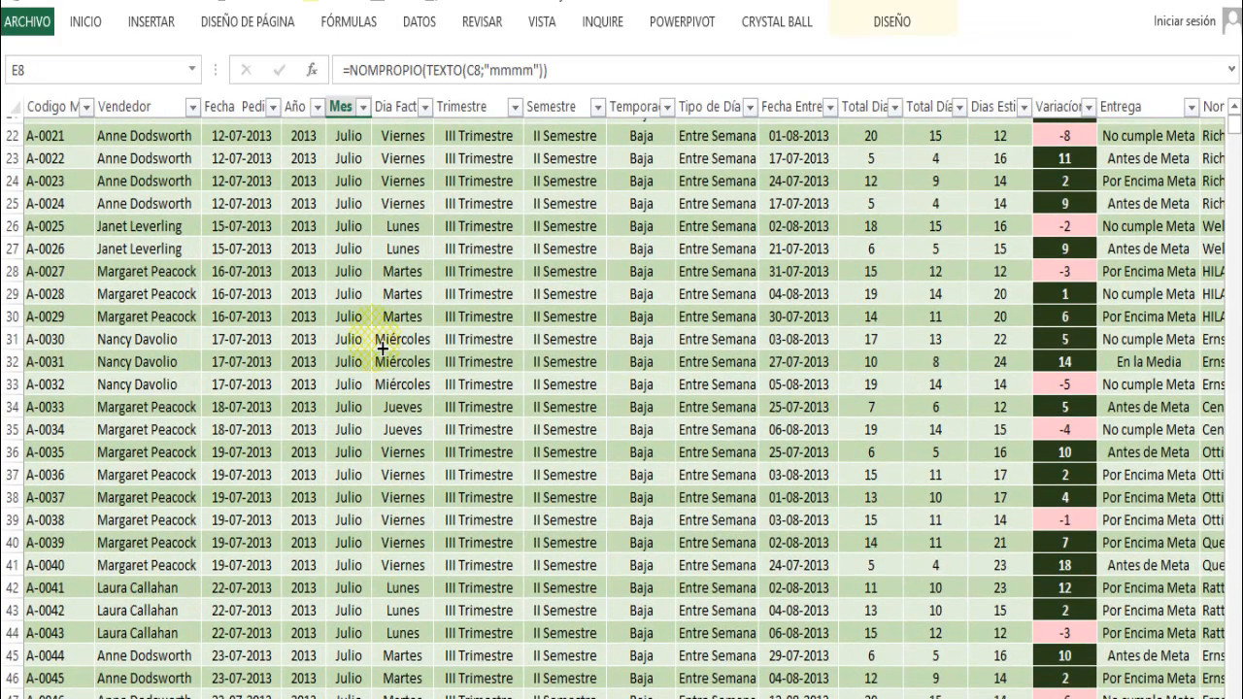
{"action": "scroll", "coordinate": [384, 349], "scroll_direction": "up", "scroll_amount": 7}
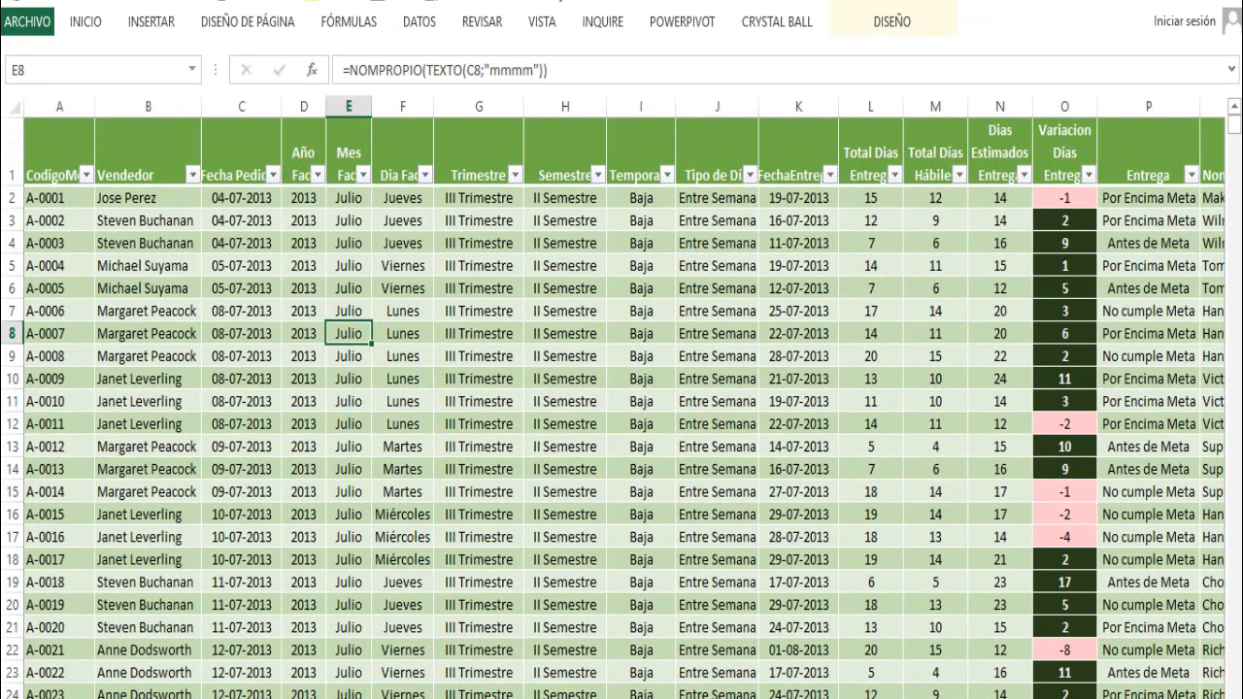
{"action": "left_click", "coordinate": [407, 698]}
- Try other sellers and years, ending with the chart filtered to the fourth visible seller, the year 2014 and the state Lara
{"action": "left_click", "coordinate": [910, 454]}
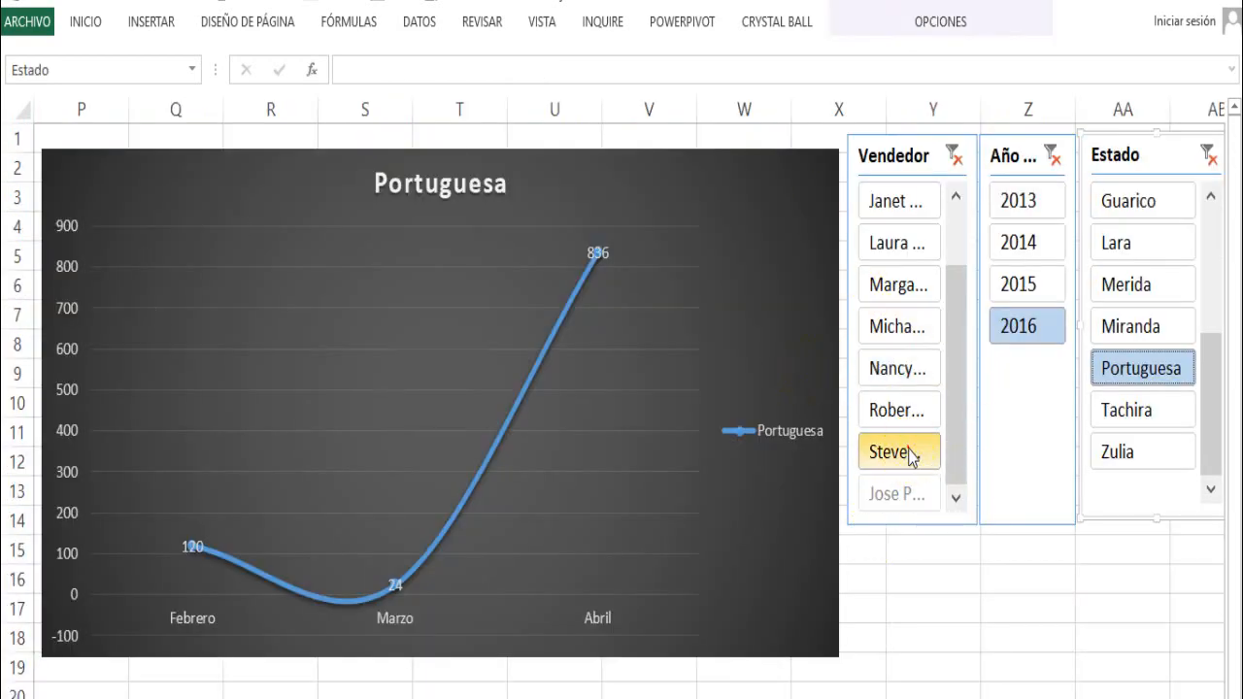
{"action": "left_click", "coordinate": [912, 326]}
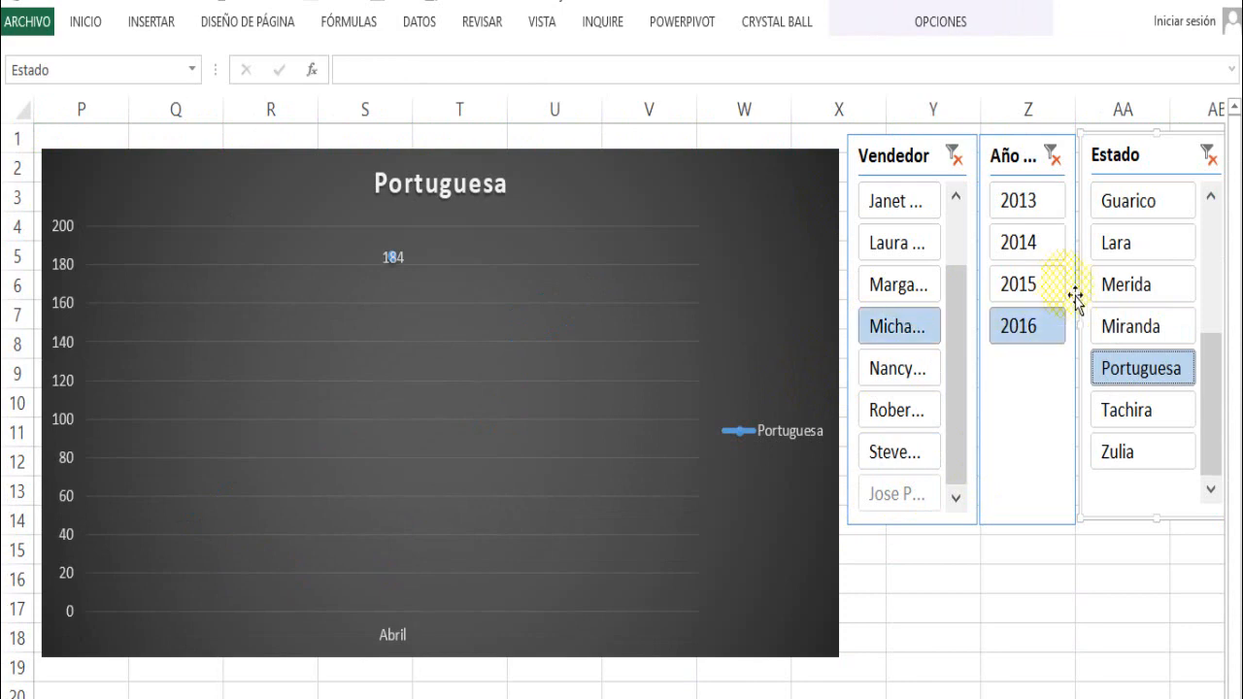
{"action": "left_click", "coordinate": [1039, 287]}
{"action": "left_click", "coordinate": [1035, 245]}
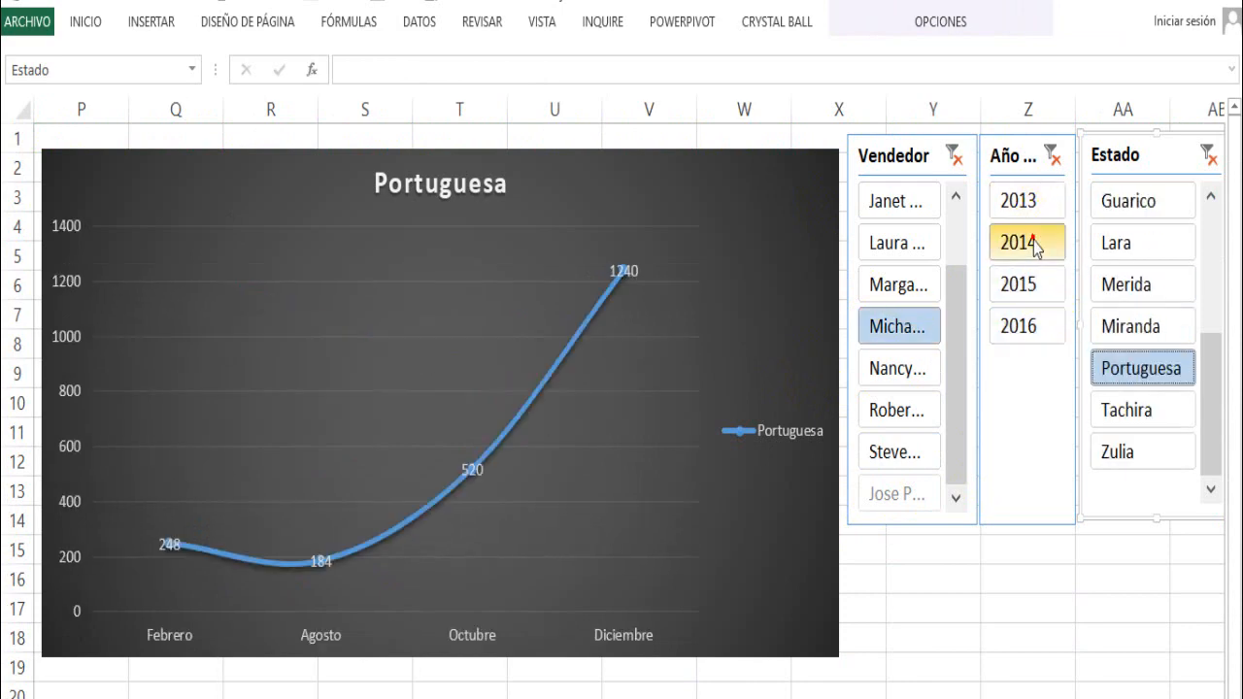
{"action": "left_click", "coordinate": [1158, 265]}
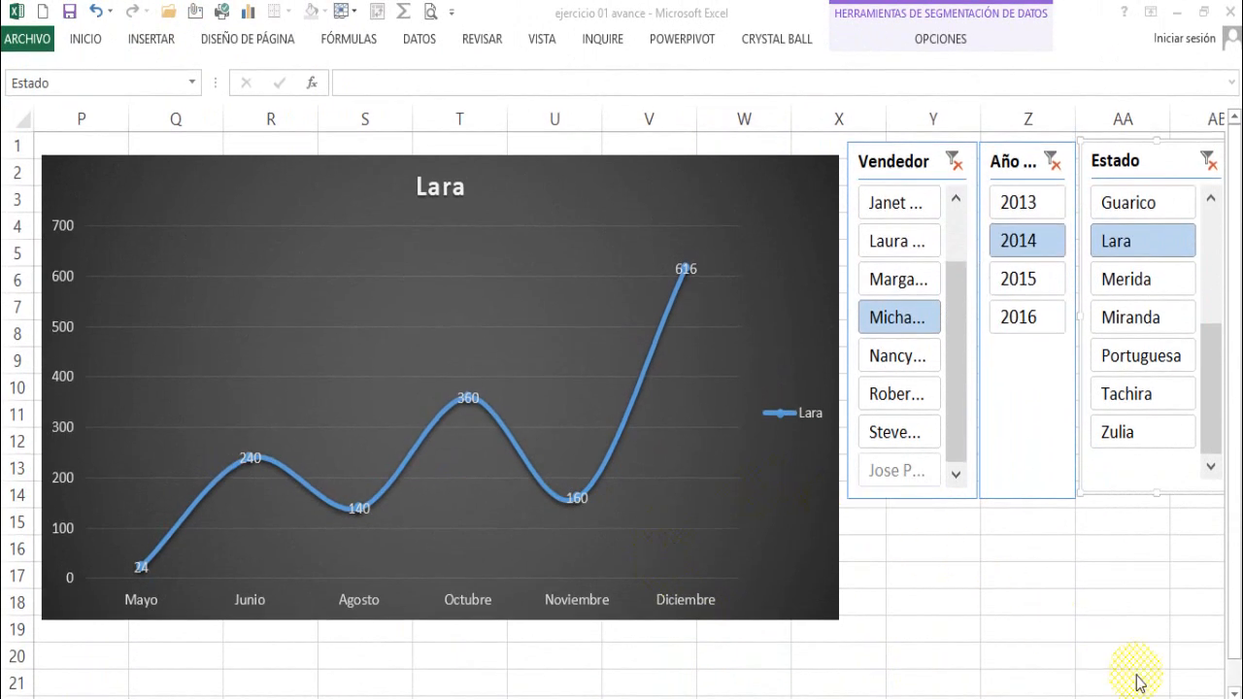
- Insert a new pivot table based on the facturacion table at cell AE1 of the existing graficos de linea sheet
{"action": "left_click", "coordinate": [1214, 698]}
{"action": "left_click", "coordinate": [1214, 698]}
{"action": "scroll", "coordinate": [1212, 692], "scroll_direction": "right", "scroll_amount": 6}
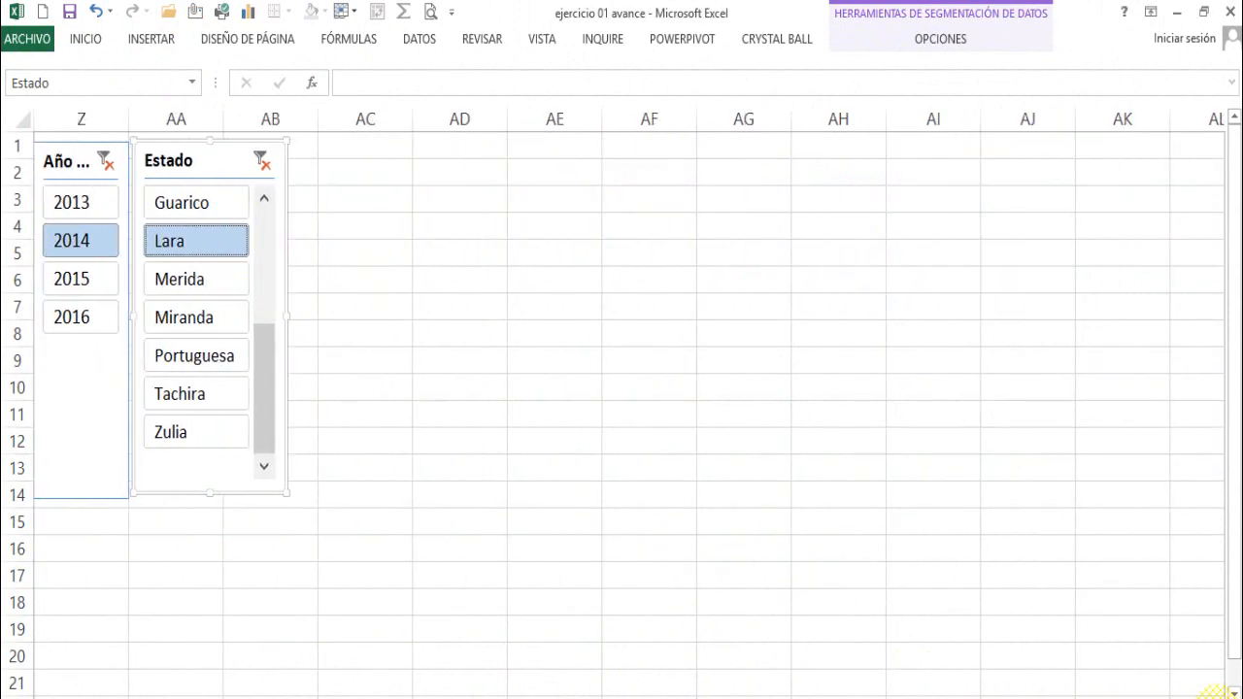
{"action": "left_click", "coordinate": [288, 148]}
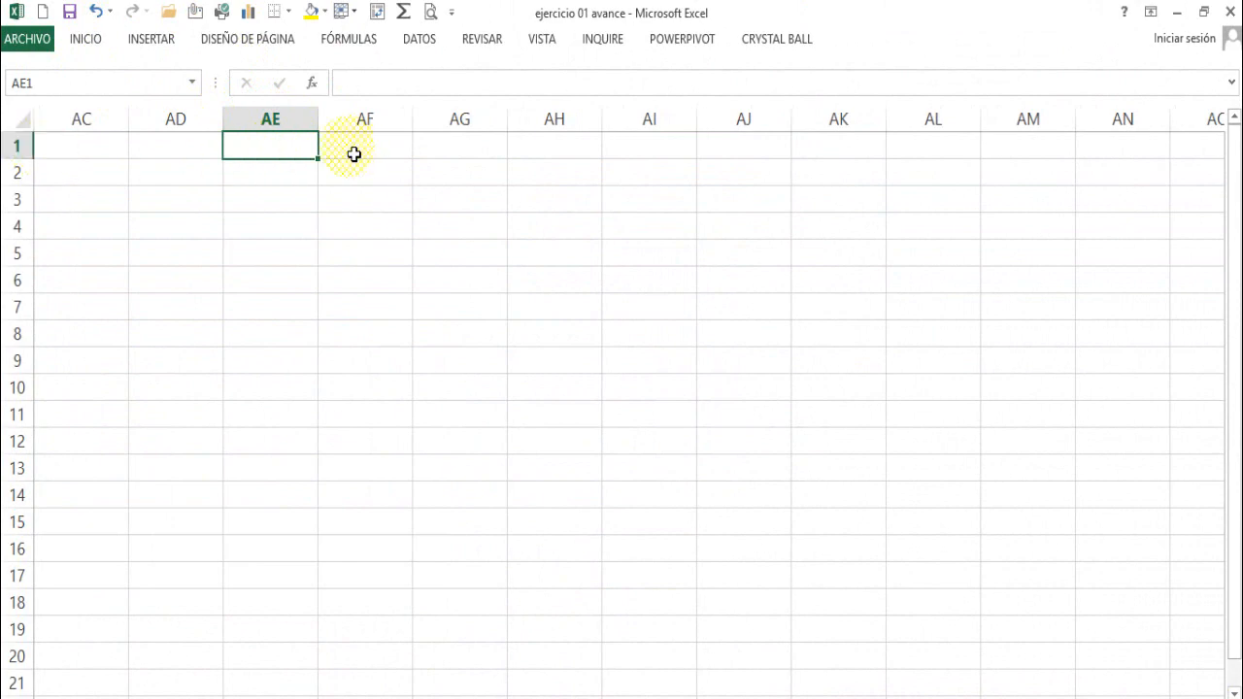
{"action": "left_click", "coordinate": [161, 45]}
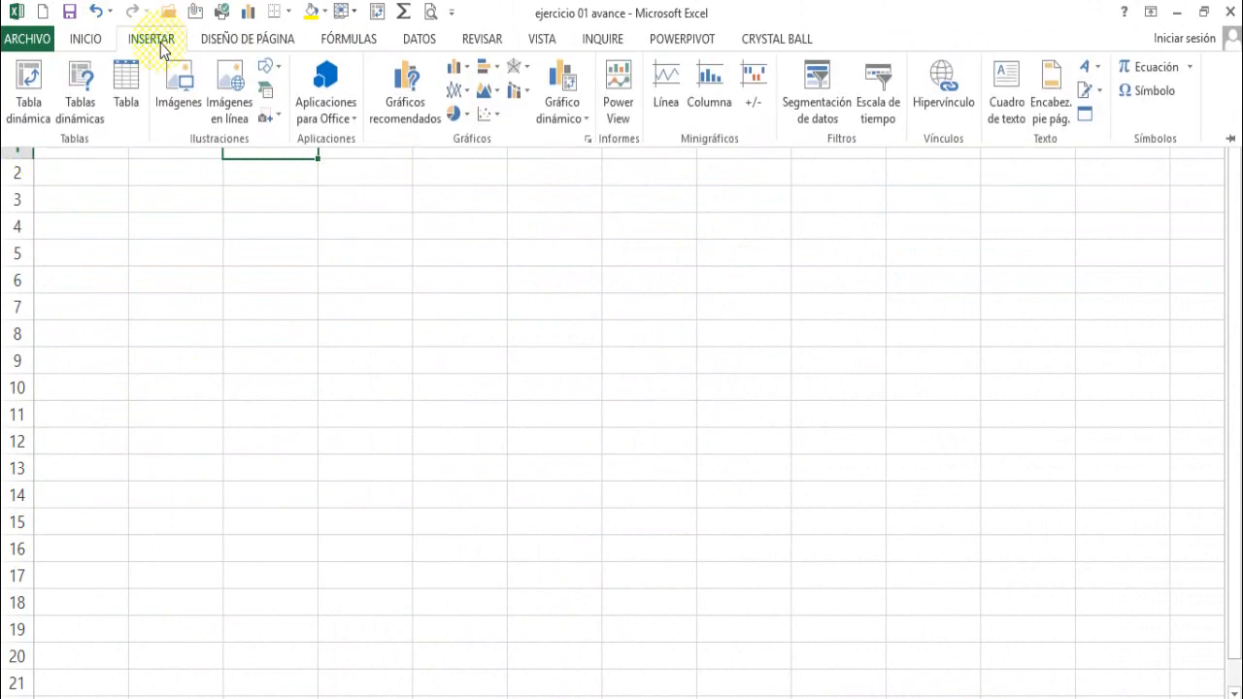
{"action": "left_click", "coordinate": [29, 78]}
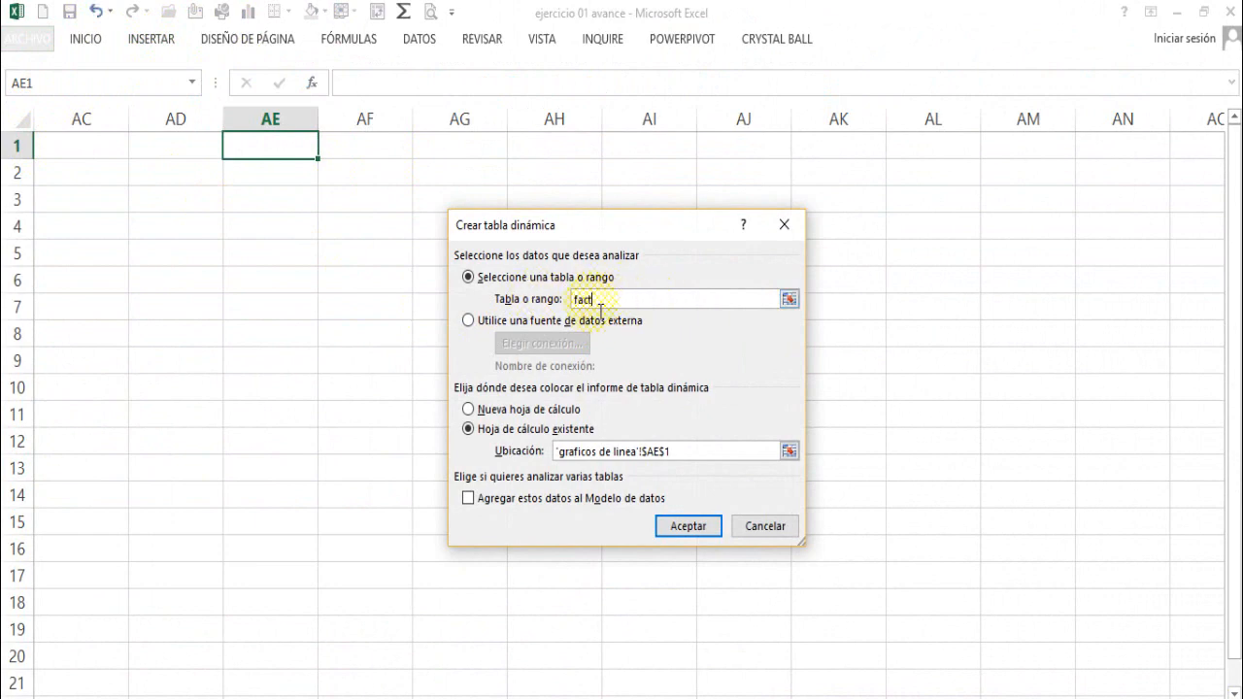
{"action": "left_click", "coordinate": [661, 518]}
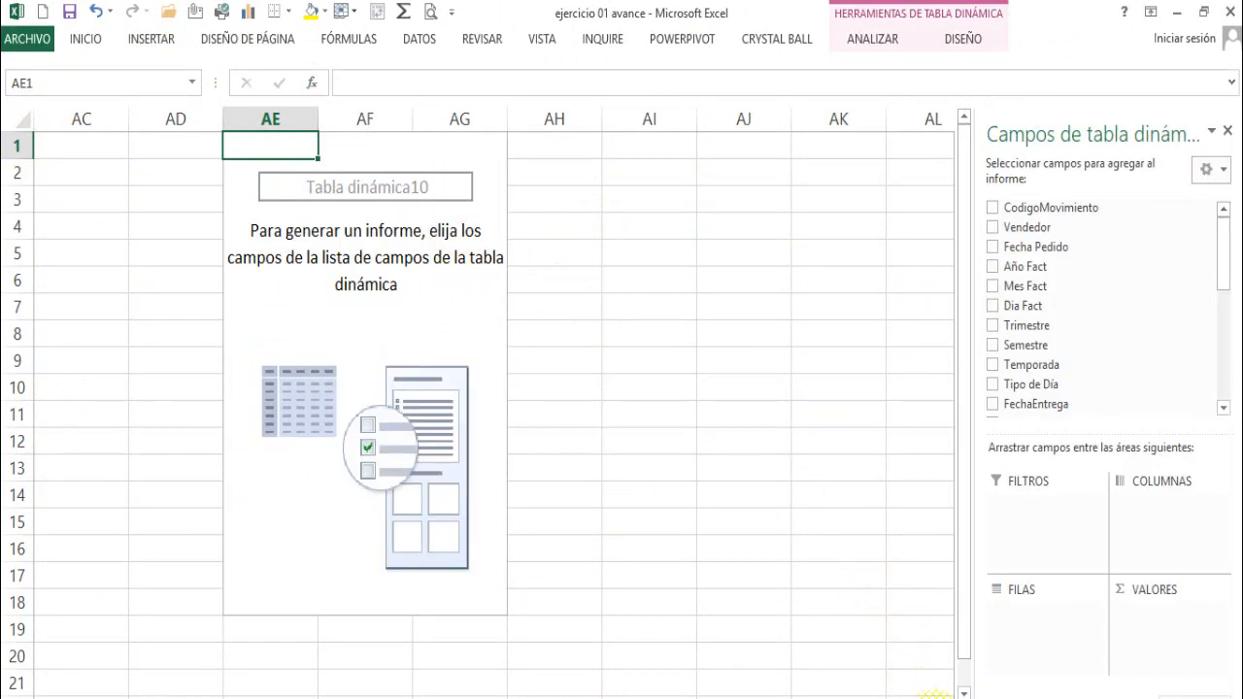
- Add Año Fact, Trimestre and Mes Fact, in that order, as the row fields of the new pivot table
{"action": "scroll", "coordinate": [940, 693], "scroll_direction": "right", "scroll_amount": 2}
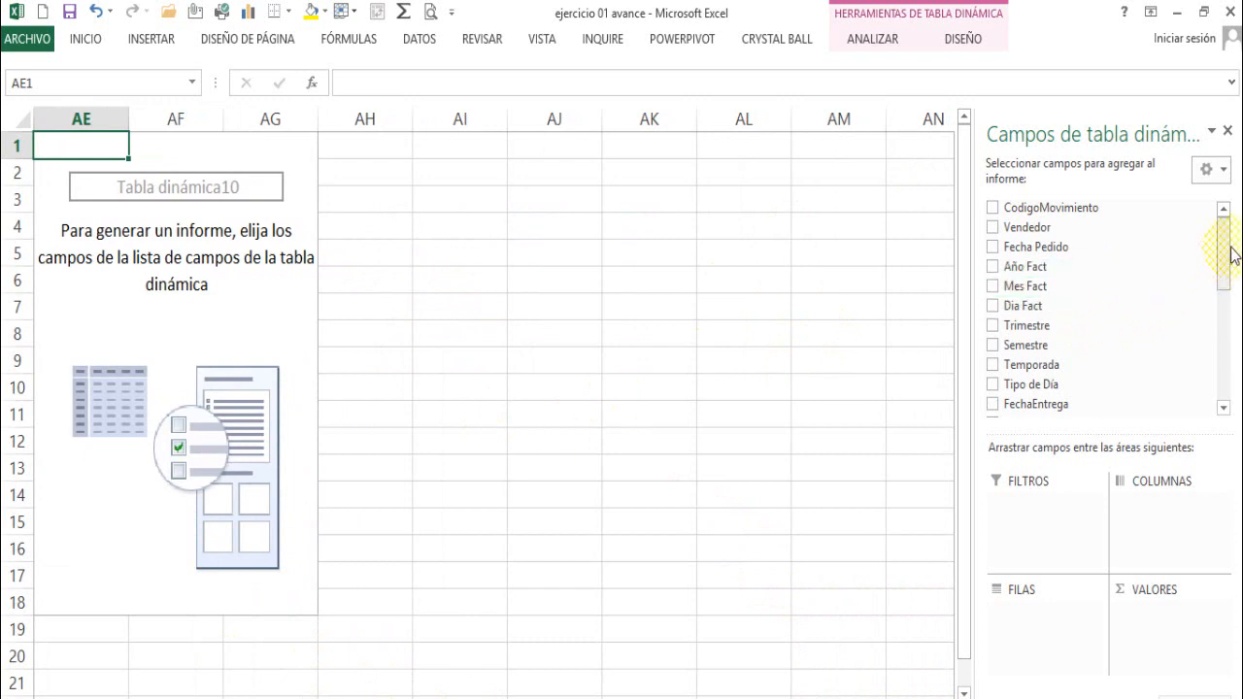
{"action": "left_click_drag", "start_coordinate": [1225, 230], "coordinate": [1223, 221]}
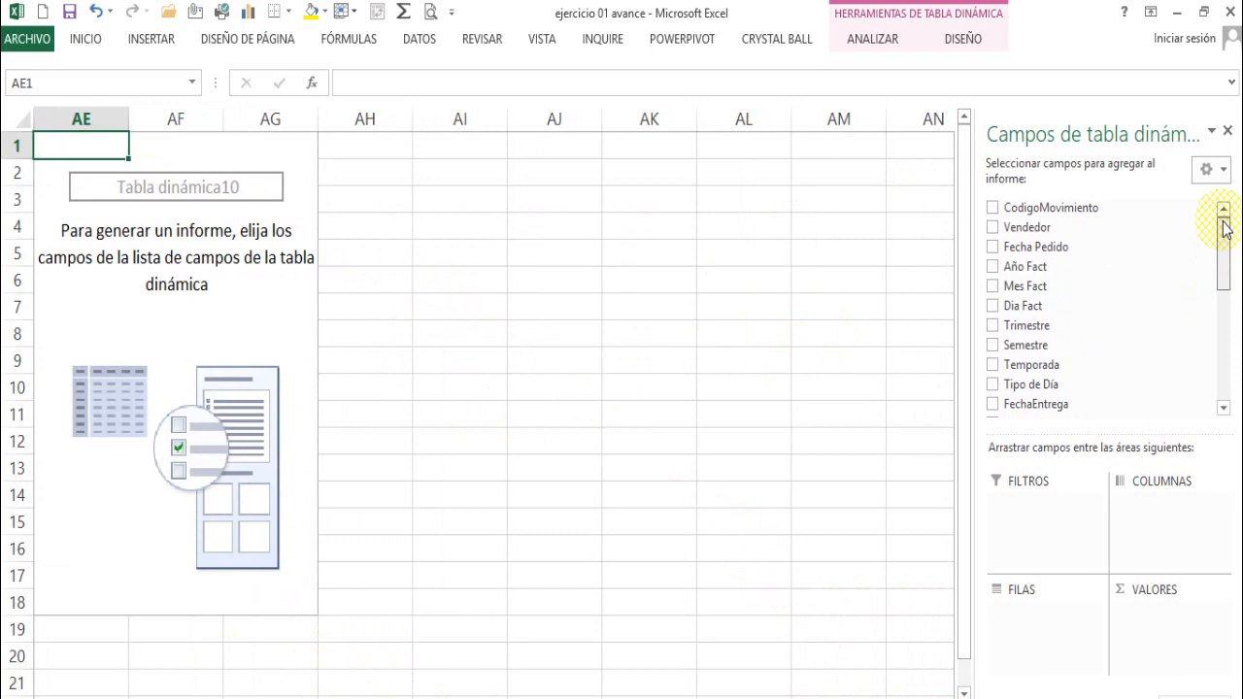
{"action": "left_click_drag", "start_coordinate": [1031, 275], "coordinate": [1068, 621]}
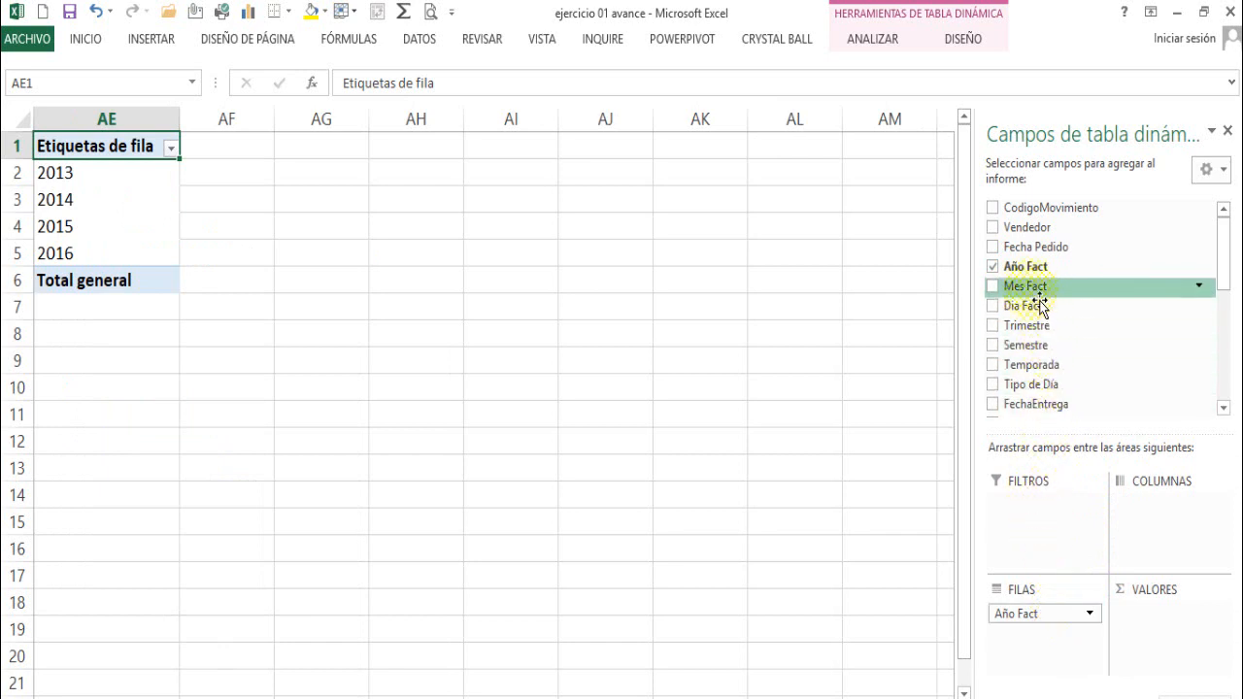
{"action": "left_click_drag", "start_coordinate": [1029, 325], "coordinate": [1055, 644]}
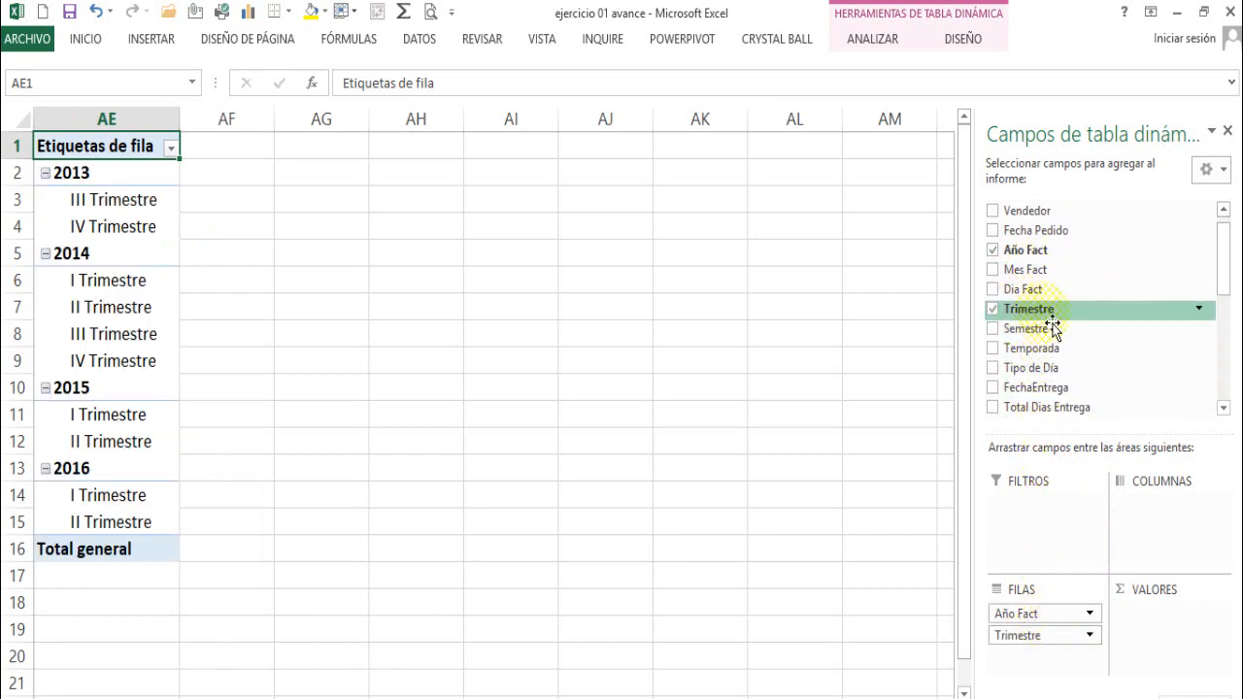
{"action": "left_click_drag", "start_coordinate": [1037, 280], "coordinate": [1085, 670]}
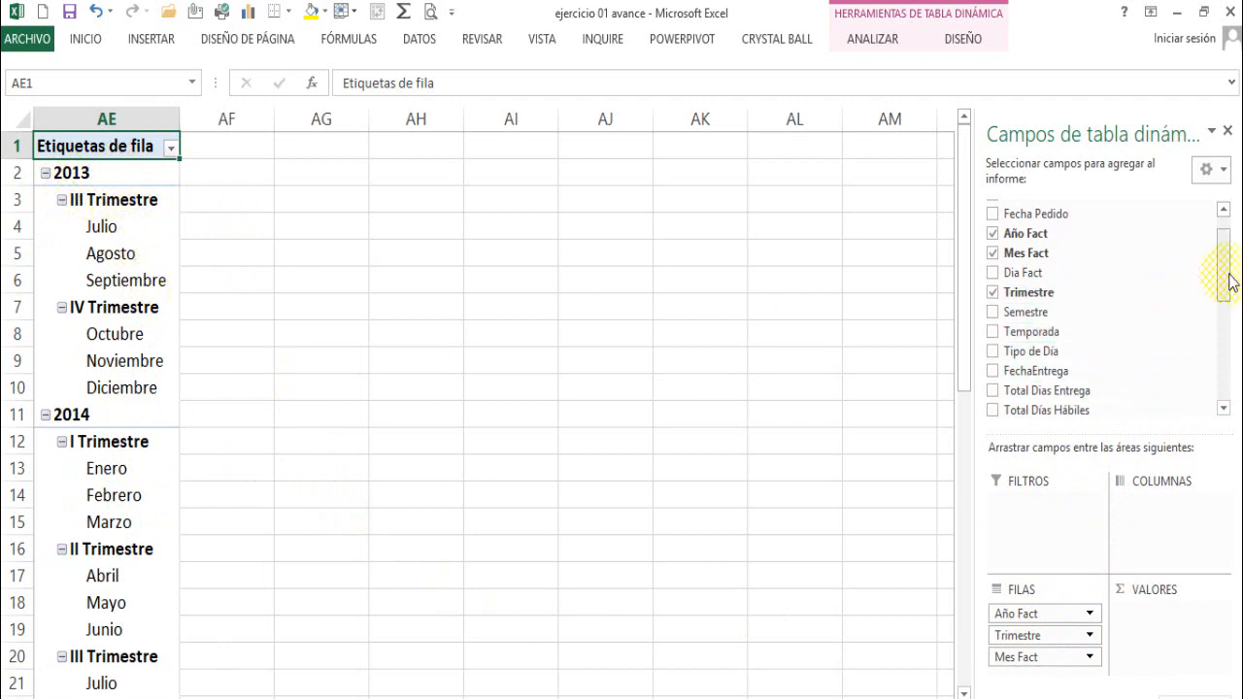
- Add Total Bs as the summed value field, look through the resulting rows and close the pivot field list
{"action": "left_click_drag", "start_coordinate": [1224, 278], "coordinate": [1229, 384]}
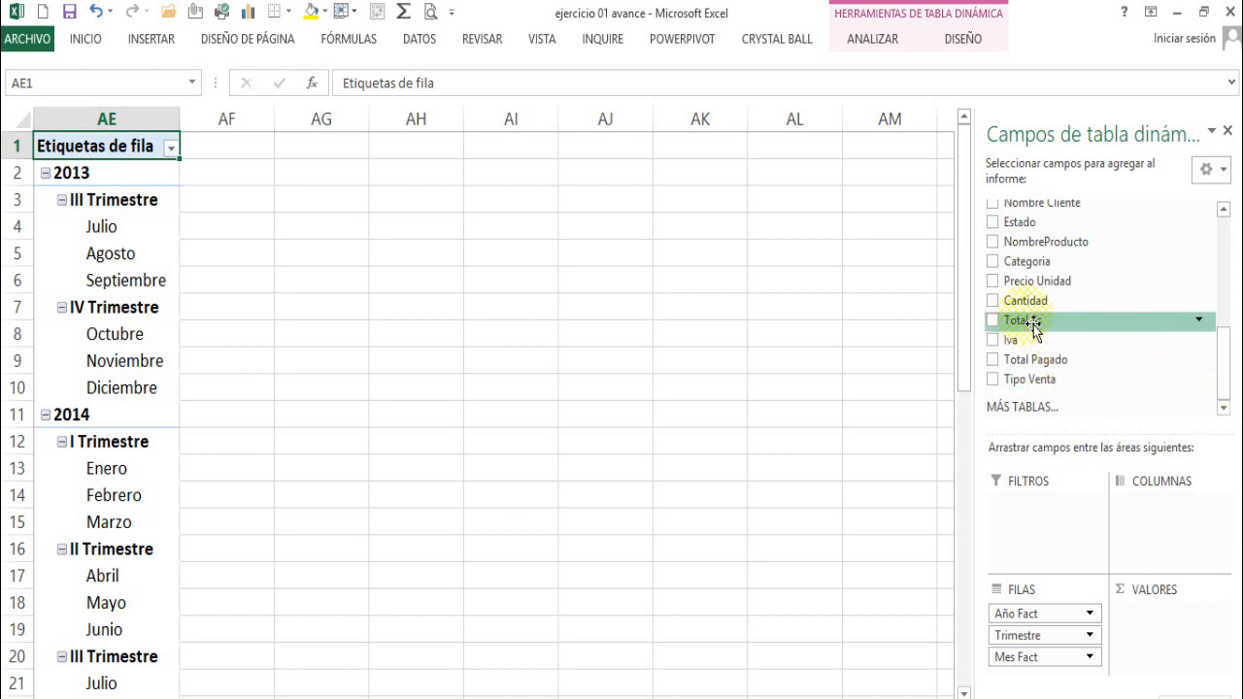
{"action": "left_click_drag", "start_coordinate": [1033, 325], "coordinate": [1184, 620]}
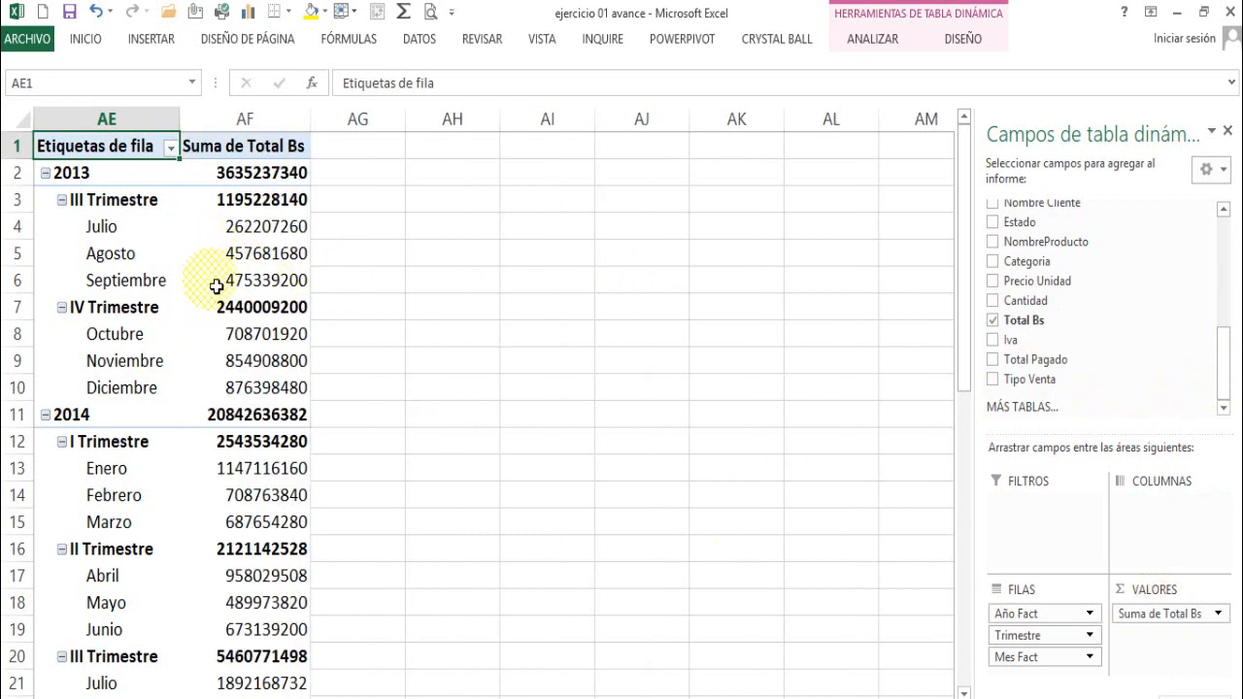
{"action": "scroll", "coordinate": [216, 296], "scroll_direction": "down", "scroll_amount": 5}
{"action": "scroll", "coordinate": [217, 305], "scroll_direction": "up", "scroll_amount": 5}
{"action": "scroll", "coordinate": [216, 309], "scroll_direction": "down", "scroll_amount": 4}
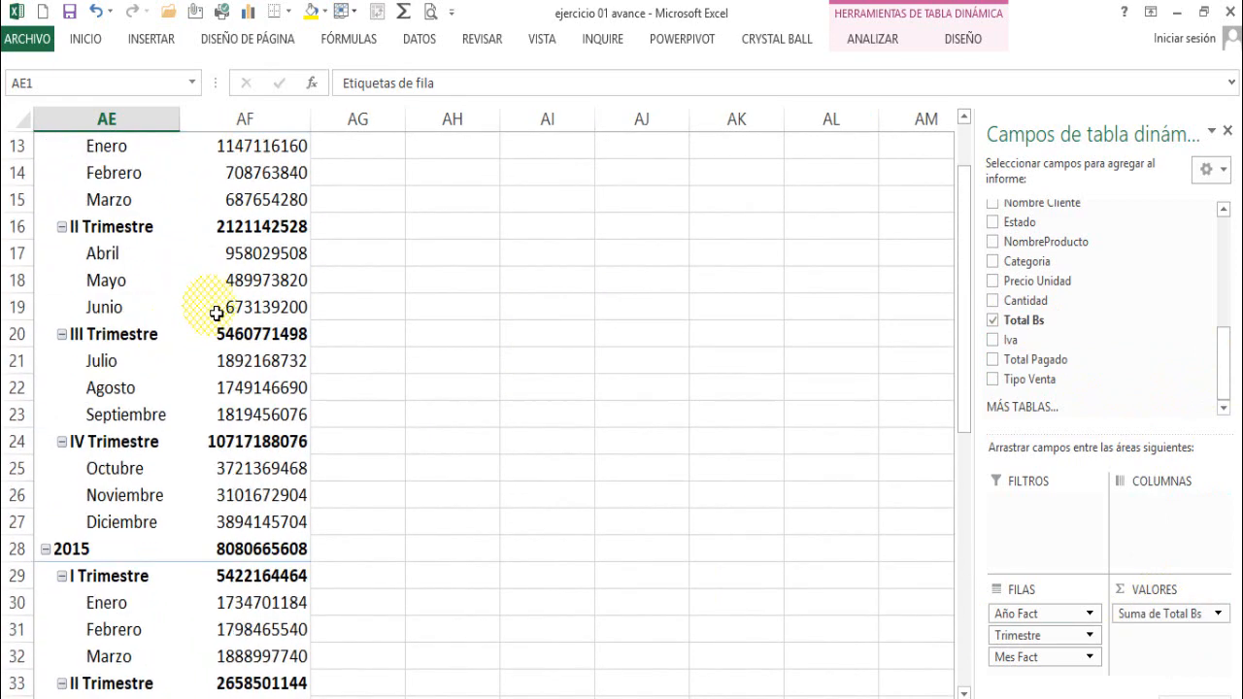
{"action": "scroll", "coordinate": [216, 311], "scroll_direction": "up", "scroll_amount": 4}
{"action": "left_click", "coordinate": [224, 358]}
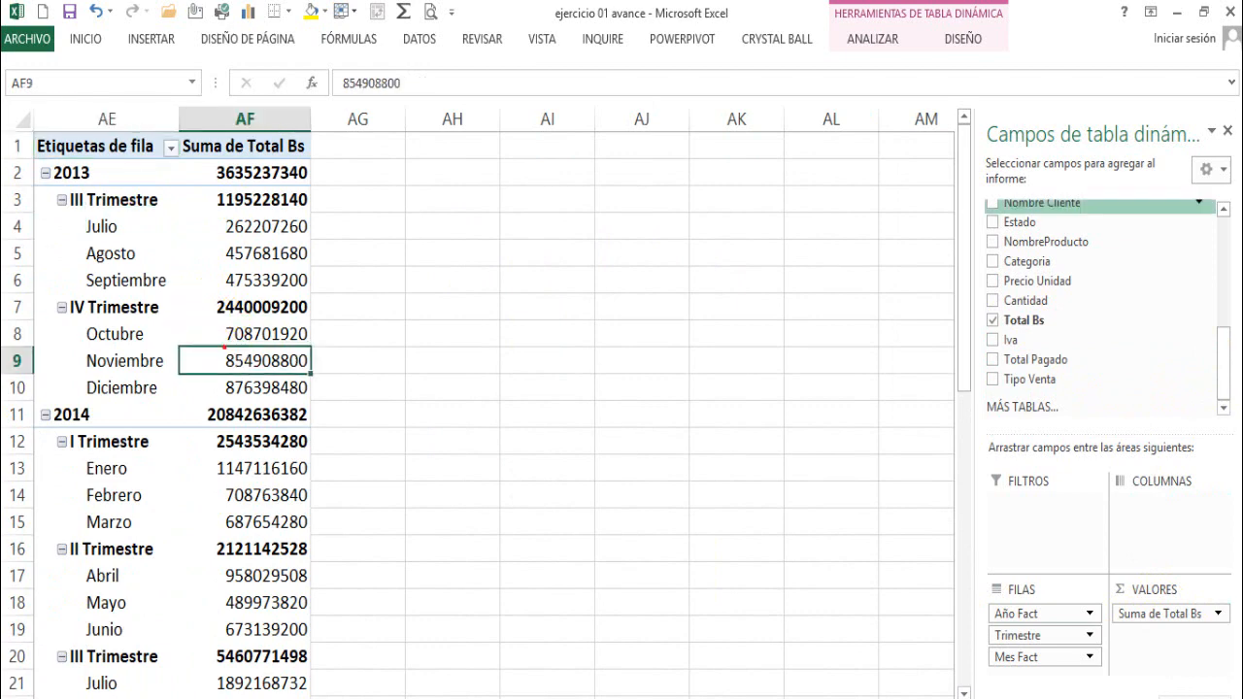
{"action": "left_click", "coordinate": [1228, 131]}
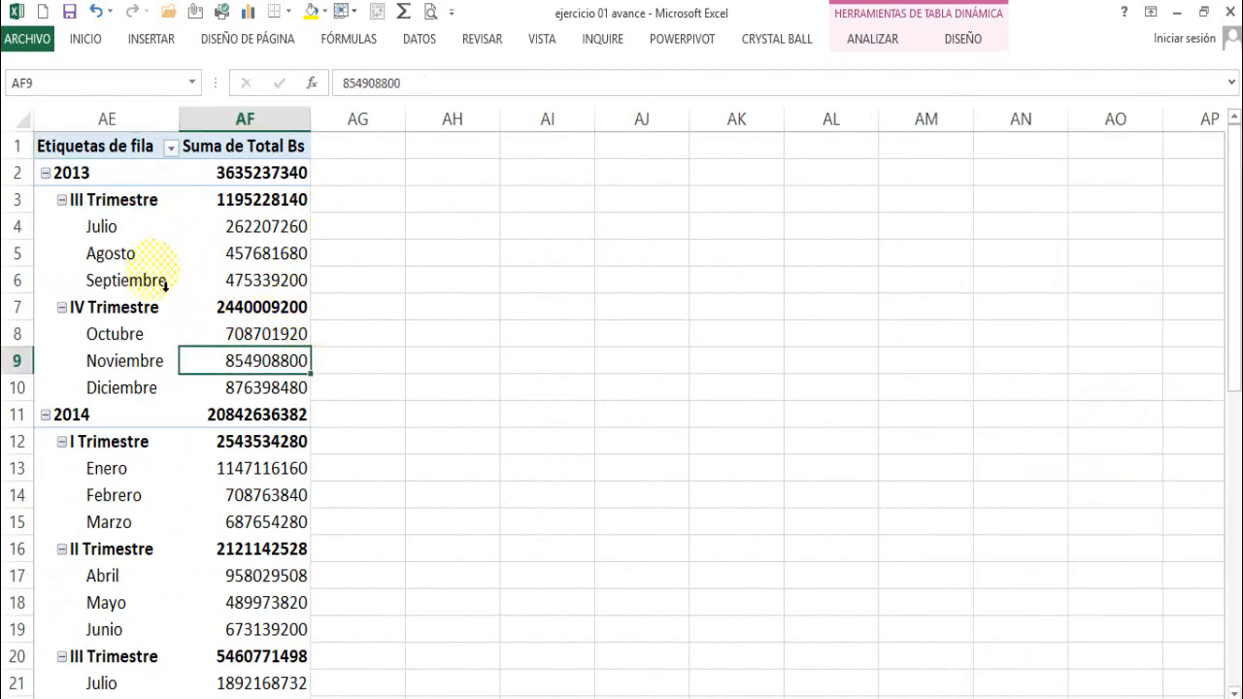
{"action": "scroll", "coordinate": [166, 291], "scroll_direction": "down", "scroll_amount": 6}
{"action": "scroll", "coordinate": [185, 305], "scroll_direction": "up", "scroll_amount": 6}
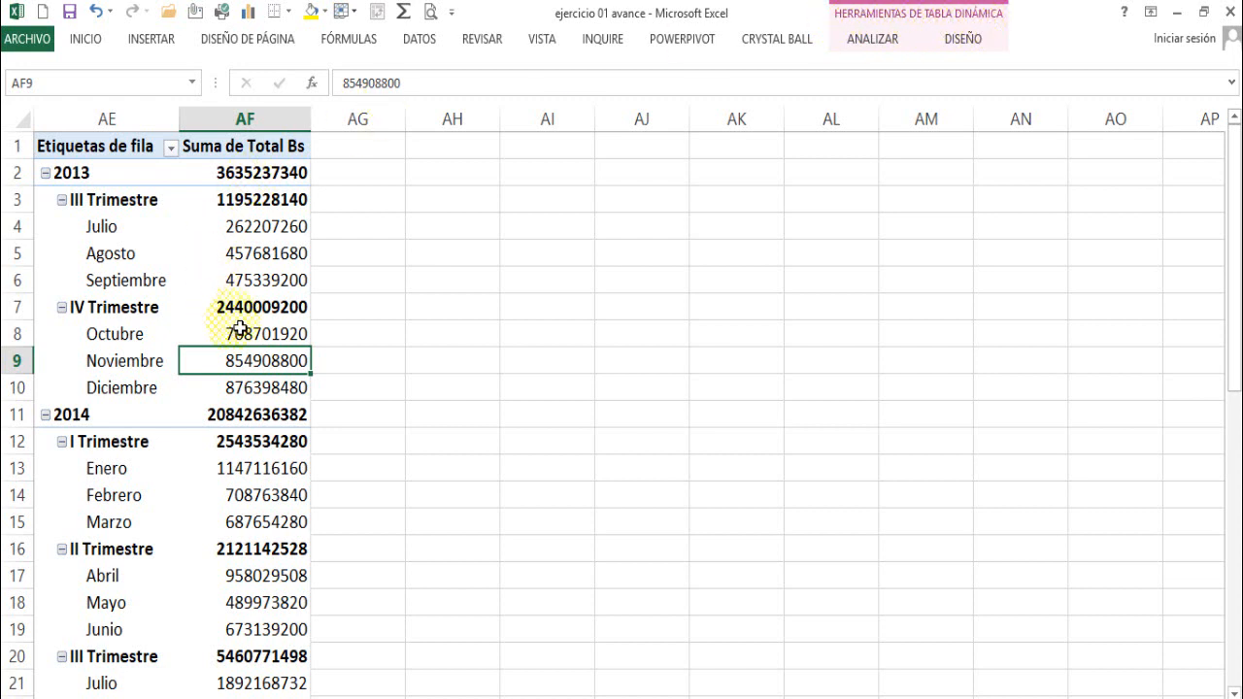
- Insert a line-with-markers pivot chart beside the new pivot table, enlarged to span columns AG to AO from row 1 to row 21
{"action": "left_click", "coordinate": [581, 332]}
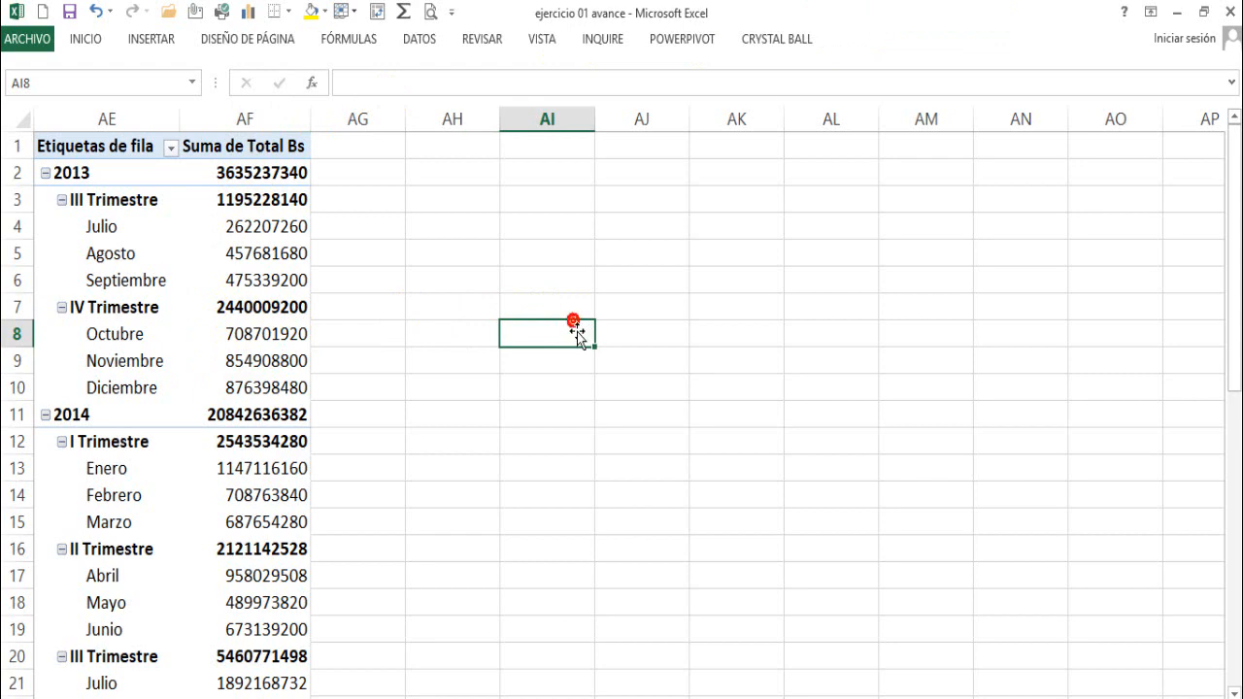
{"action": "left_click", "coordinate": [254, 342]}
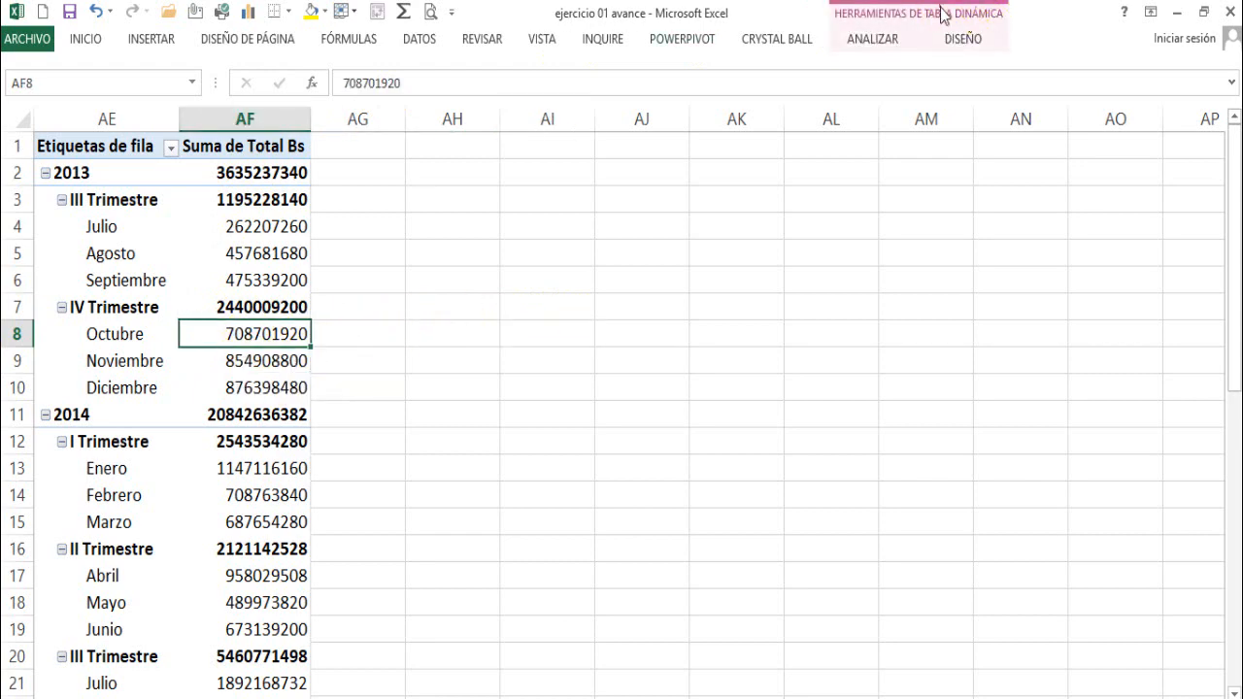
{"action": "left_click", "coordinate": [942, 13]}
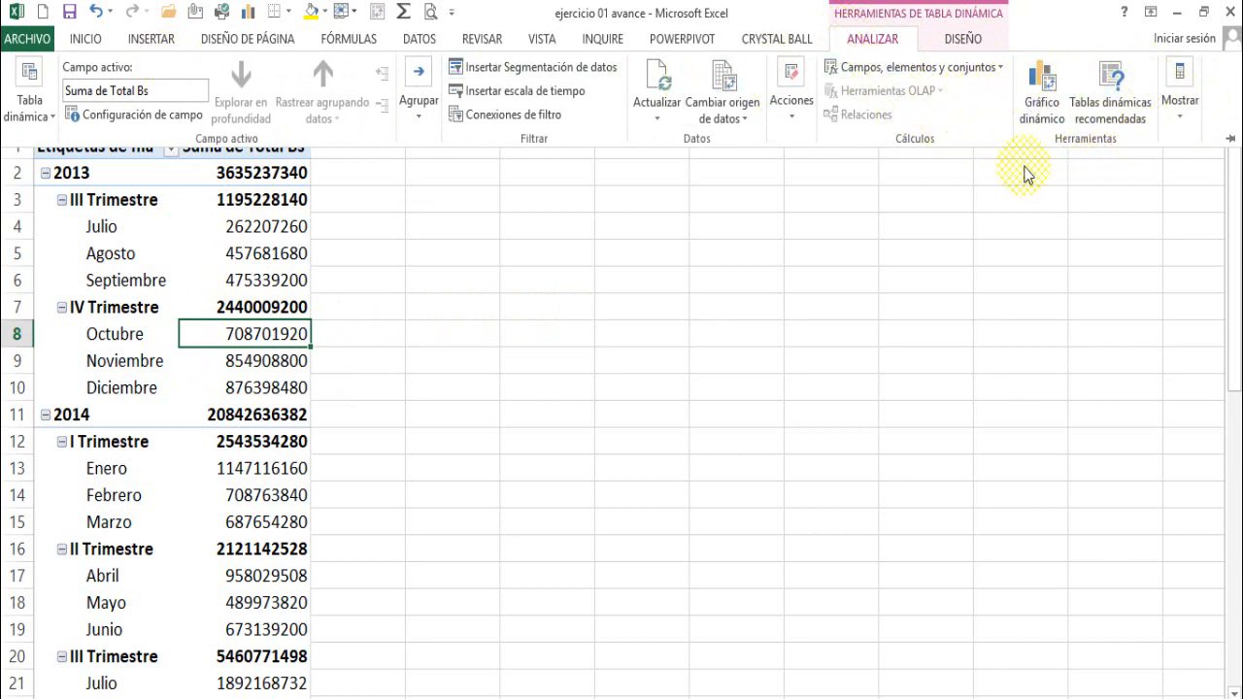
{"action": "left_click", "coordinate": [1042, 97]}
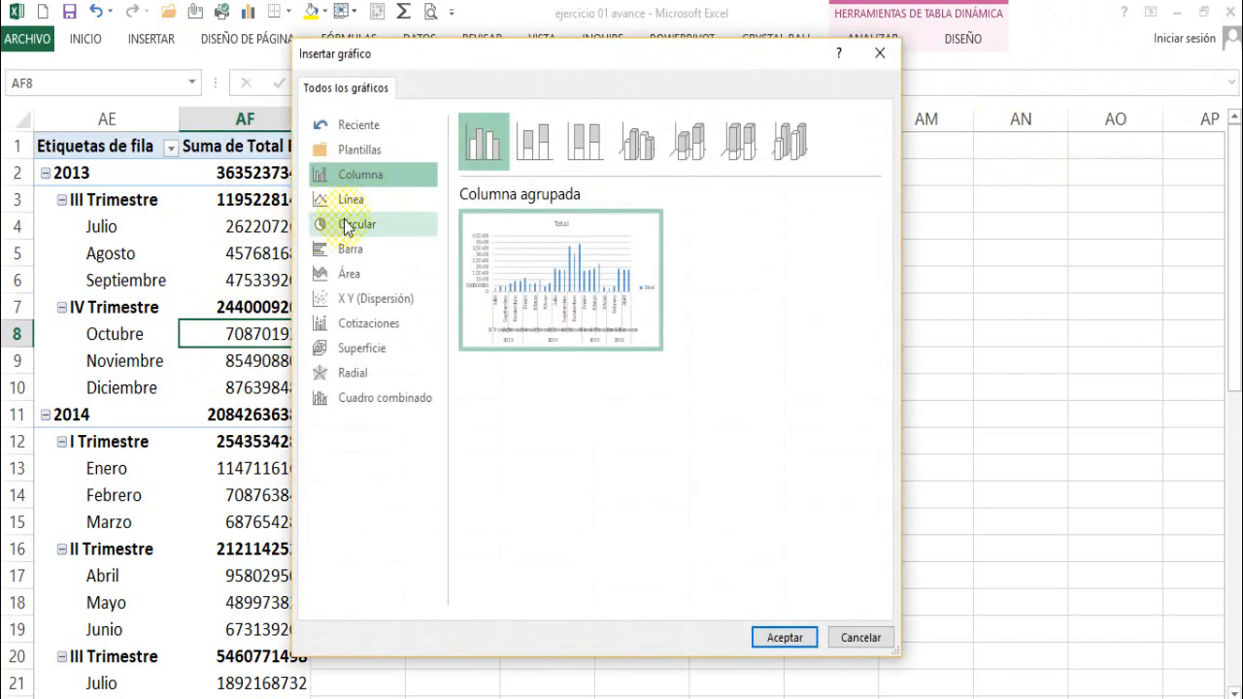
{"action": "left_click", "coordinate": [353, 202]}
{"action": "left_click", "coordinate": [641, 148]}
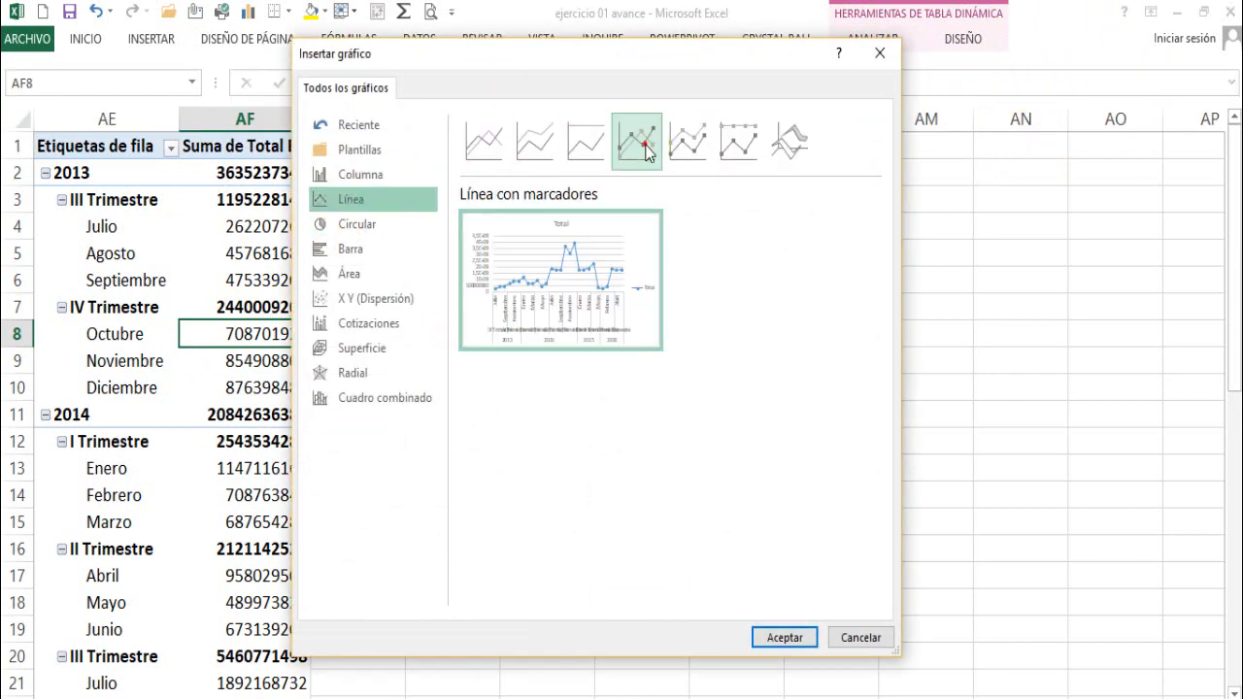
{"action": "left_click", "coordinate": [790, 637]}
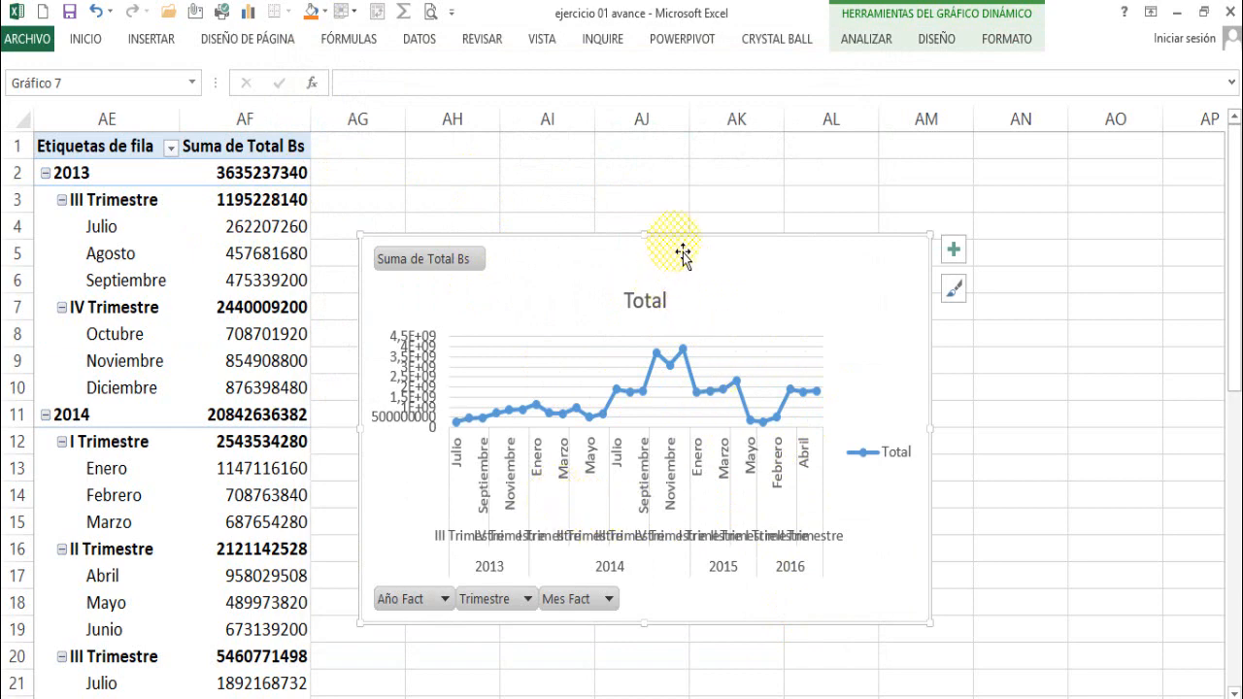
{"action": "mouse_move", "coordinate": [680, 240]}
{"action": "left_mouse_down"}
{"action": "mouse_move", "coordinate": [672, 187]}
{"action": "mouse_move", "coordinate": [641, 143]}
{"action": "left_mouse_up"}
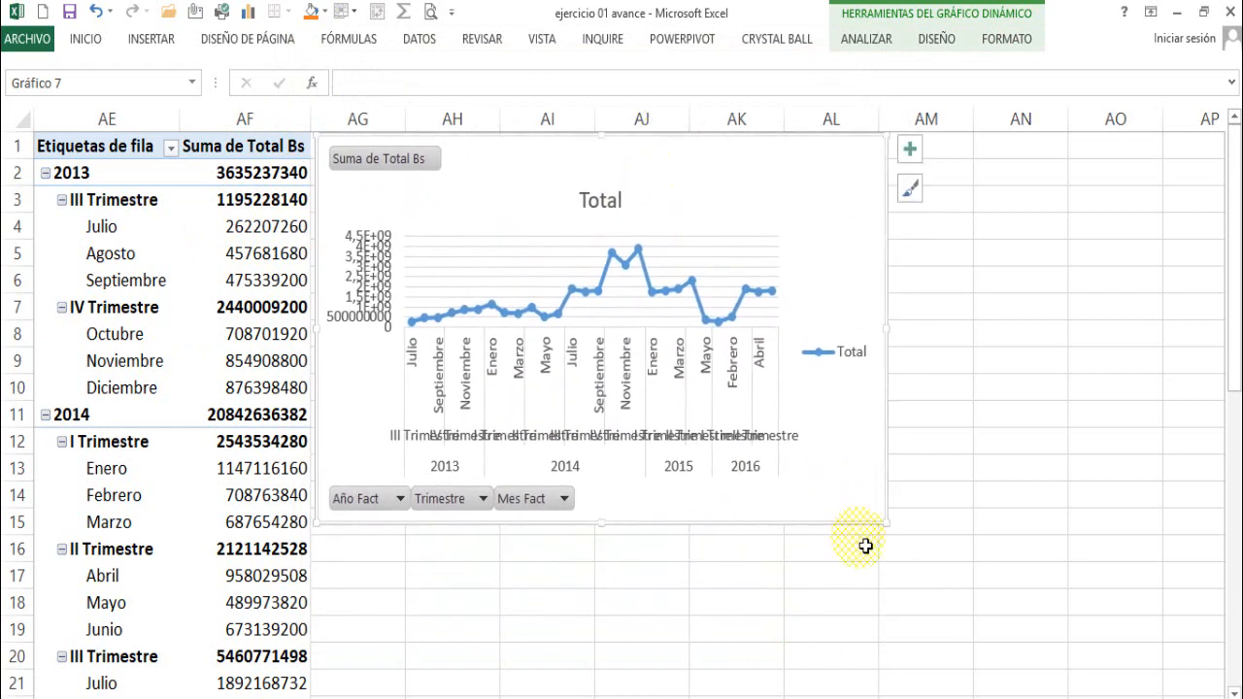
{"action": "left_click_drag", "start_coordinate": [896, 534], "coordinate": [1212, 680]}
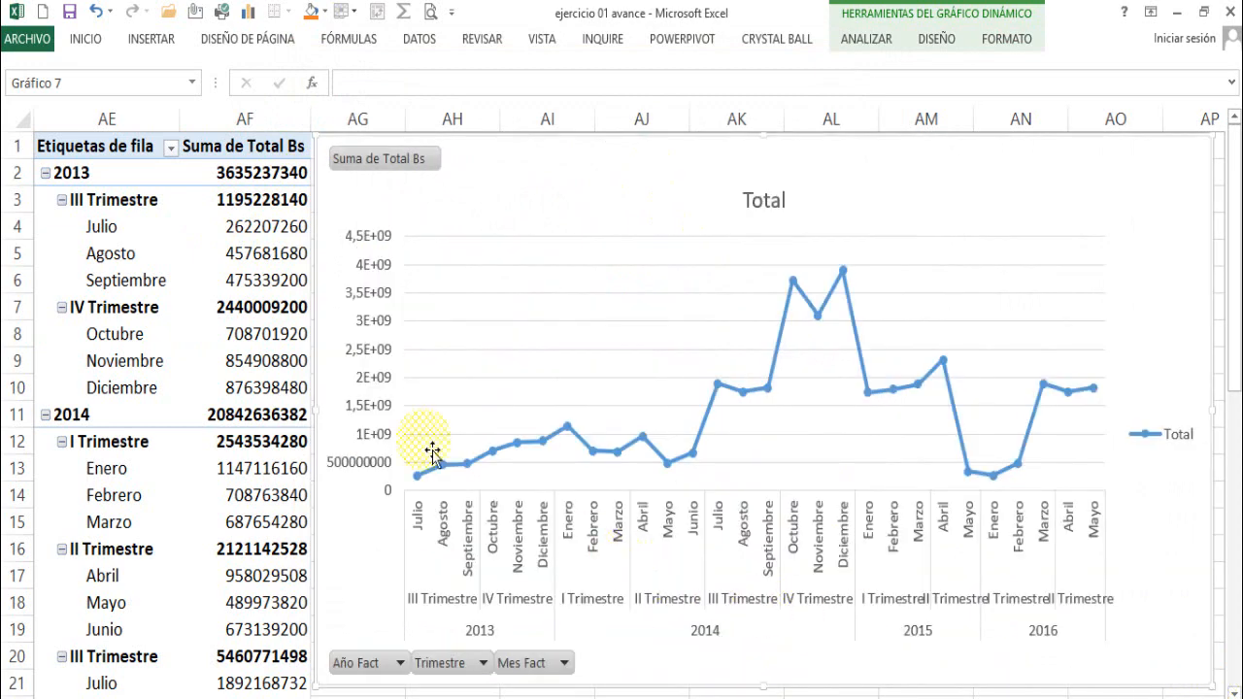
- Hide all the field buttons on the new line pivot chart of Total Bs
{"action": "scroll", "coordinate": [798, 347], "scroll_direction": "down", "scroll_amount": 1}
{"action": "scroll", "coordinate": [799, 344], "scroll_direction": "up", "scroll_amount": 1}
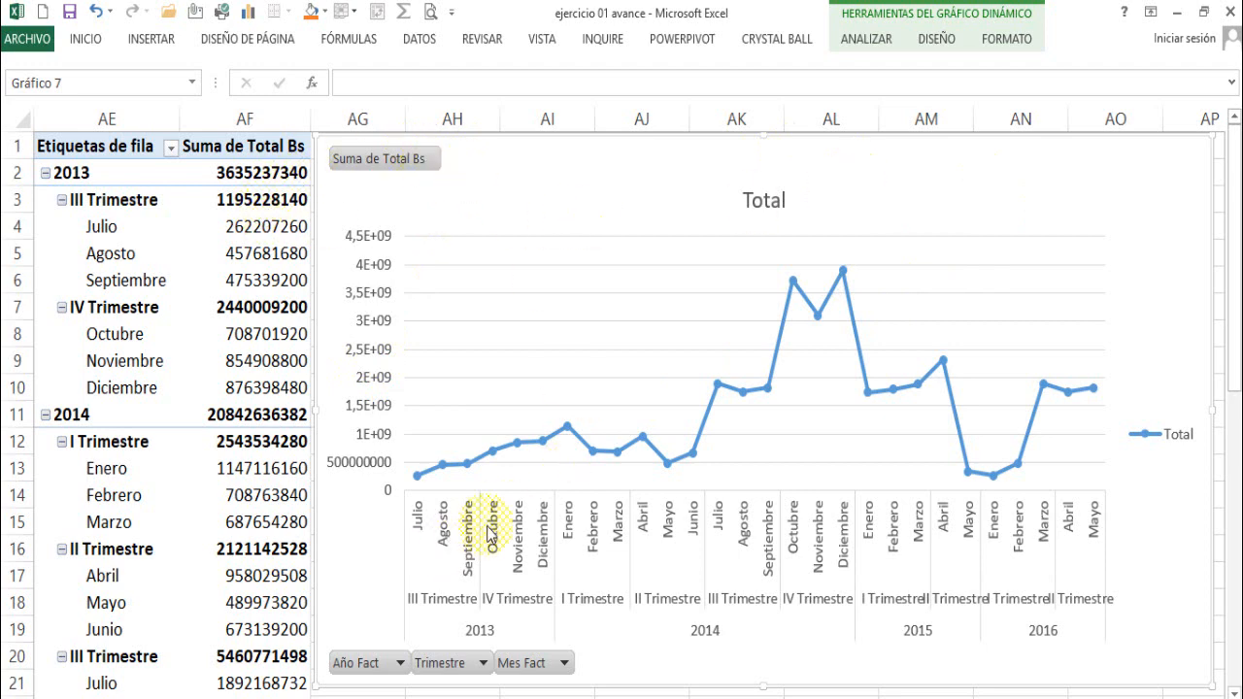
{"action": "right_click", "coordinate": [411, 176]}
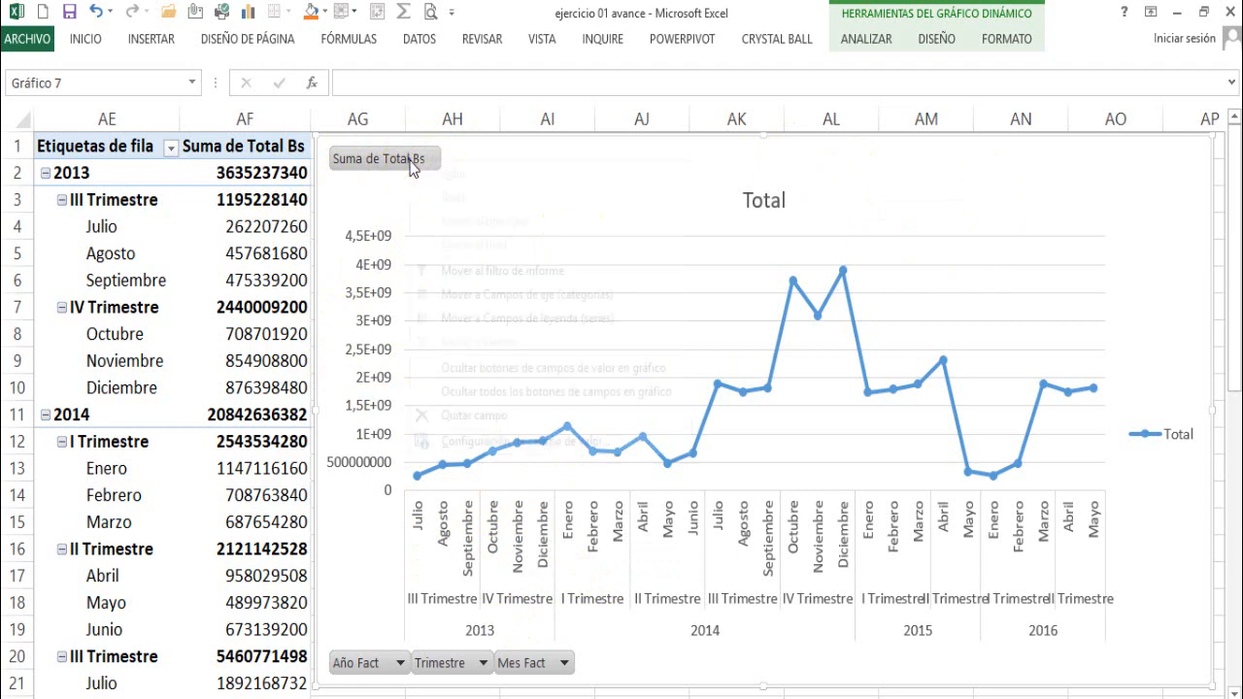
{"action": "left_click", "coordinate": [547, 391]}
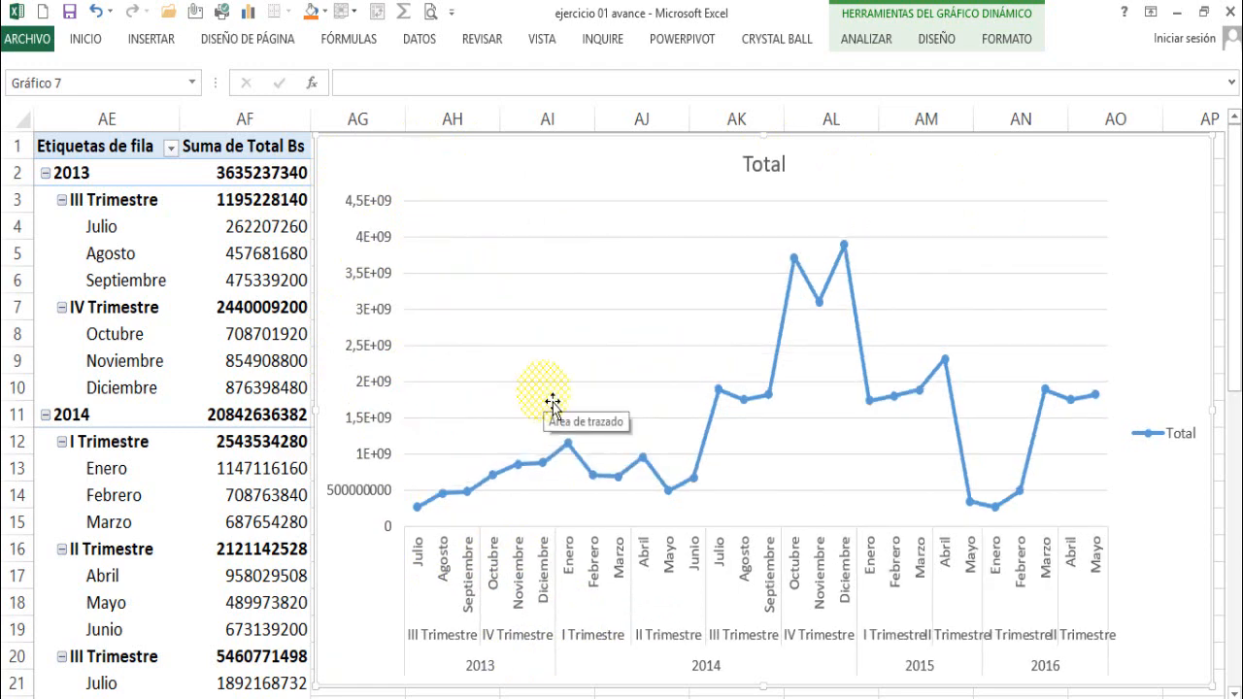
- Delete the title "Total" from the line chart
{"action": "left_click", "coordinate": [780, 175]}
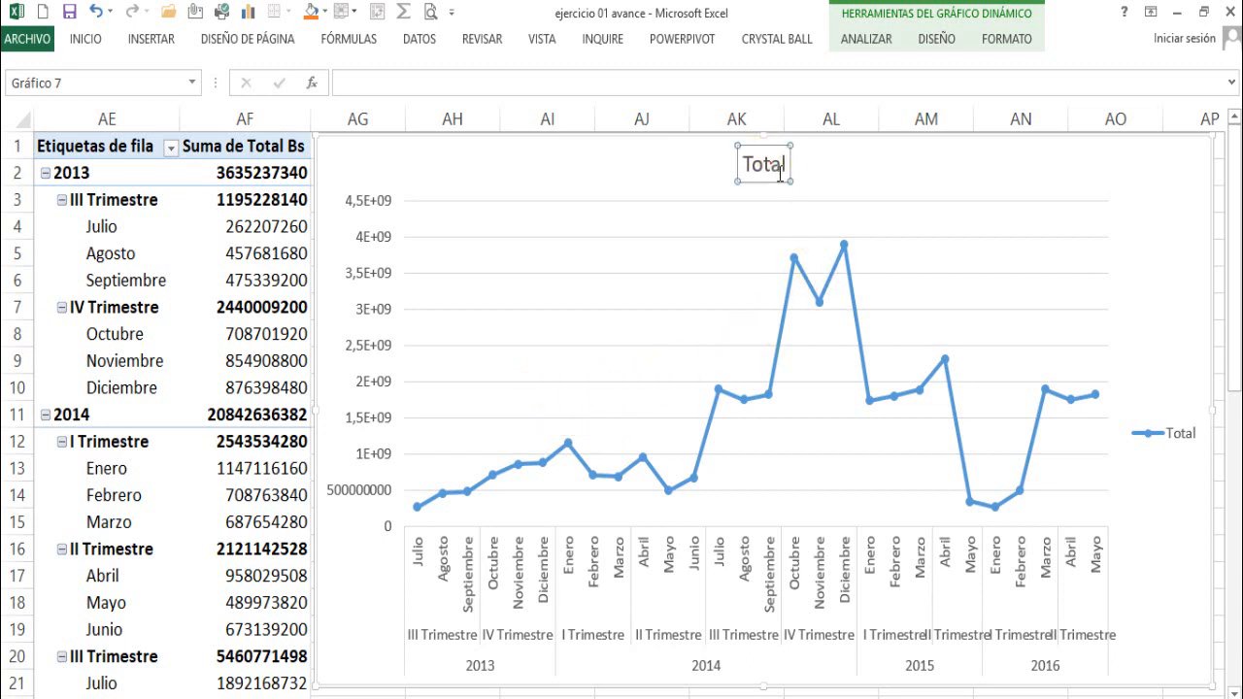
{"action": "left_click", "coordinate": [793, 172]}
{"action": "left_click_drag", "start_coordinate": [771, 169], "coordinate": [802, 172]}
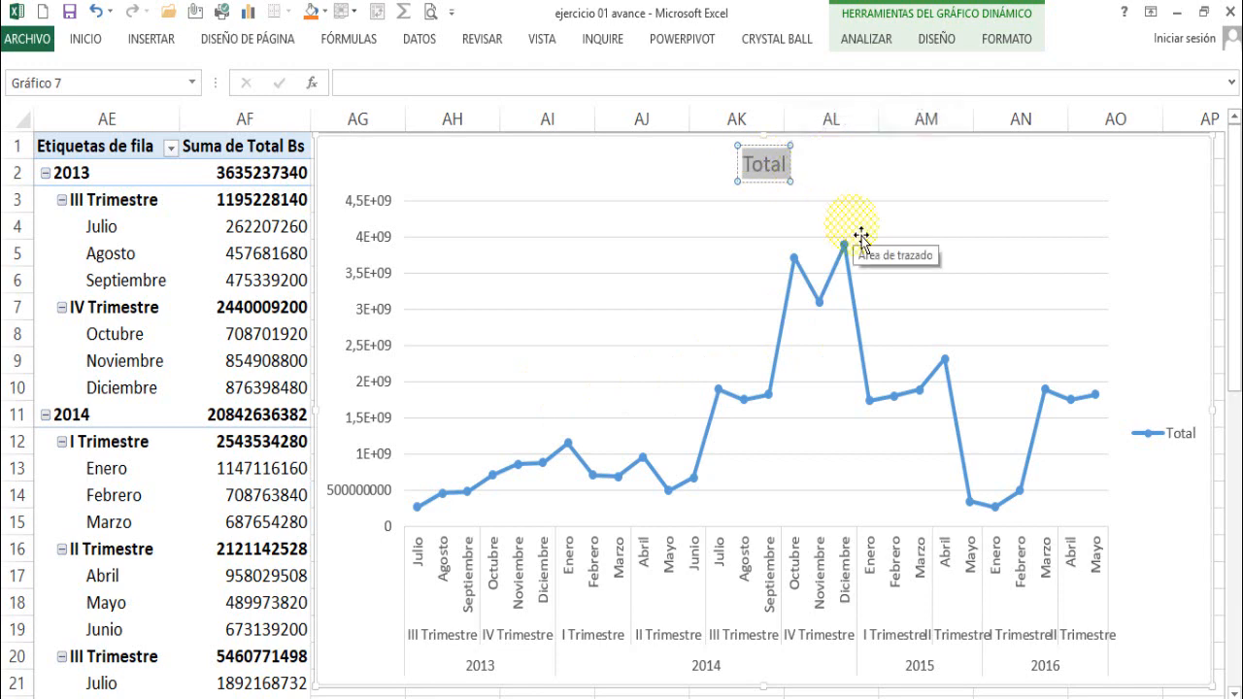
{"action": "left_click", "coordinate": [777, 189]}
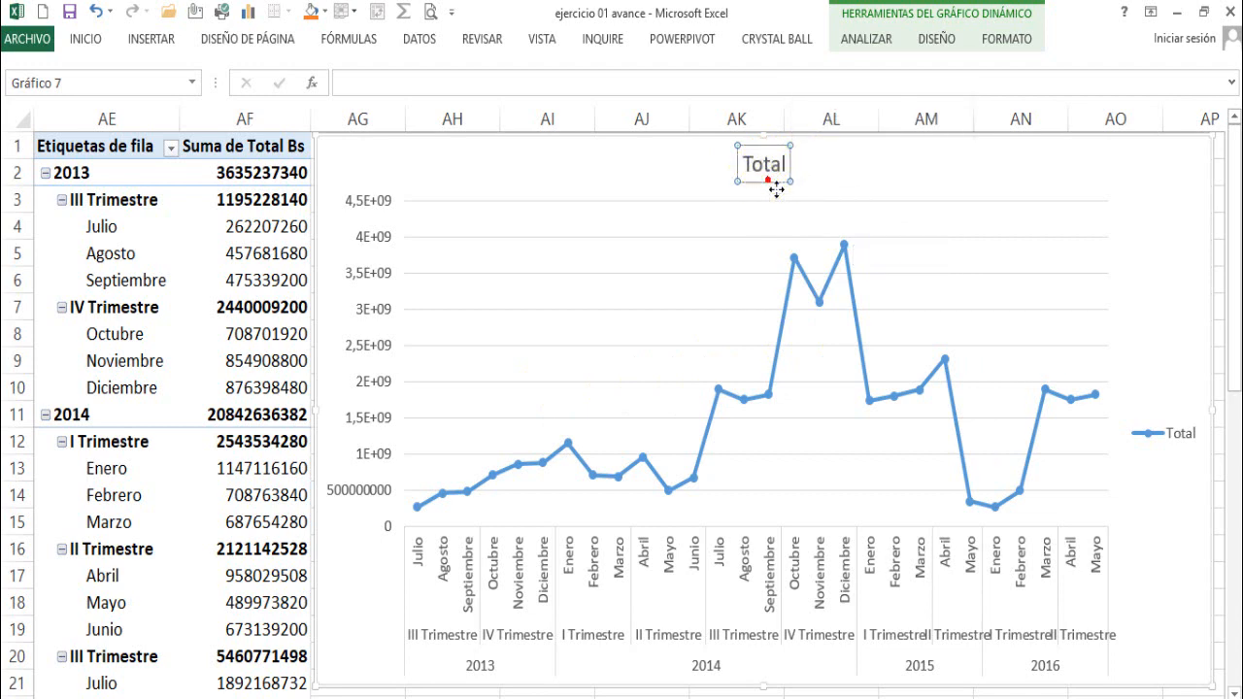
{"action": "key", "text": "Delete"}
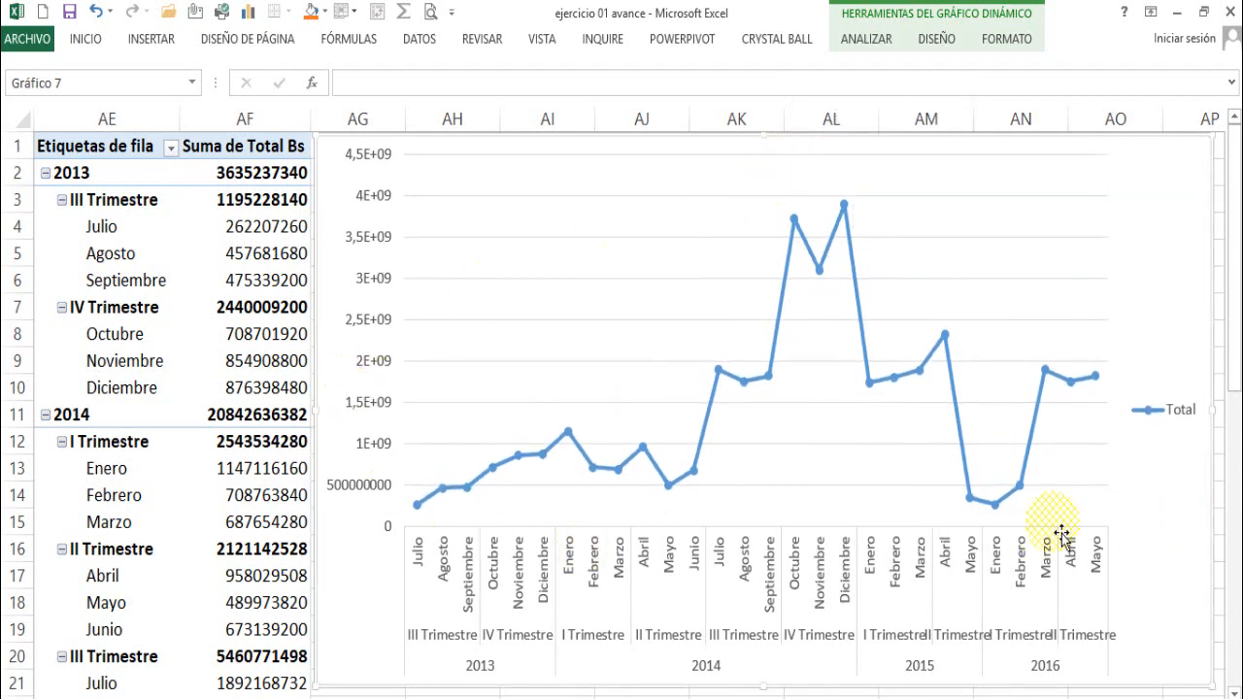
- Reduce the font size of the chart's vertical axis labels to 8
{"action": "left_click", "coordinate": [369, 328]}
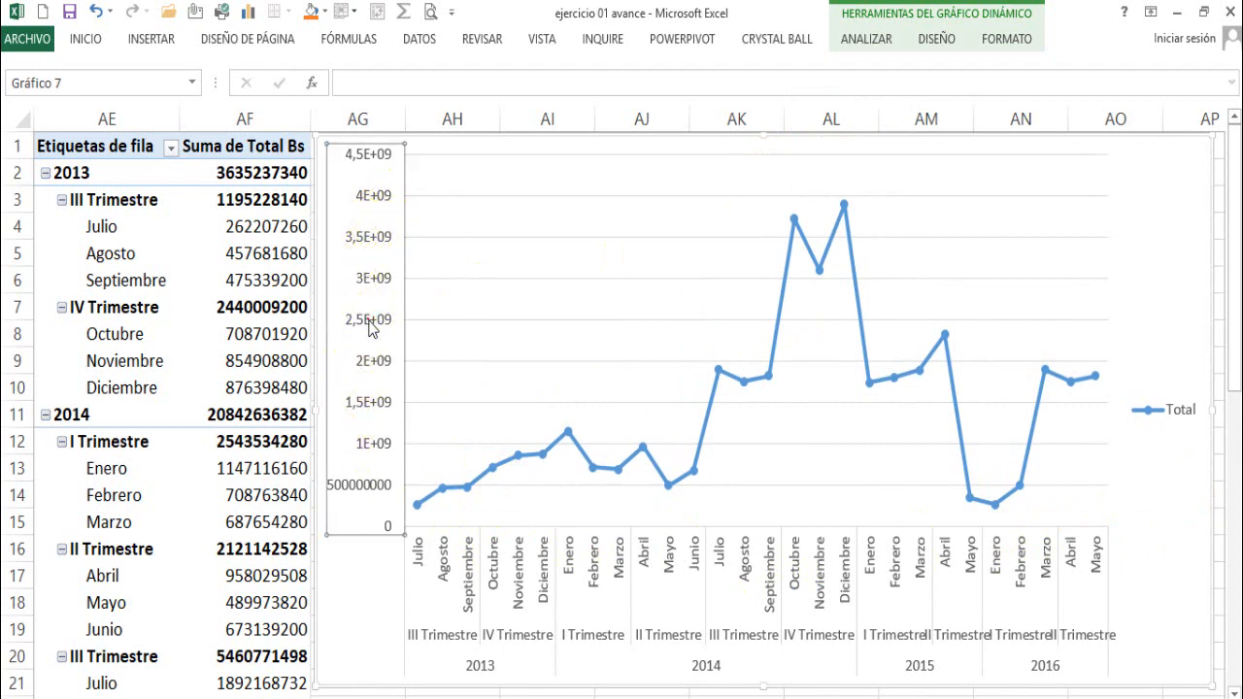
{"action": "left_click", "coordinate": [85, 39]}
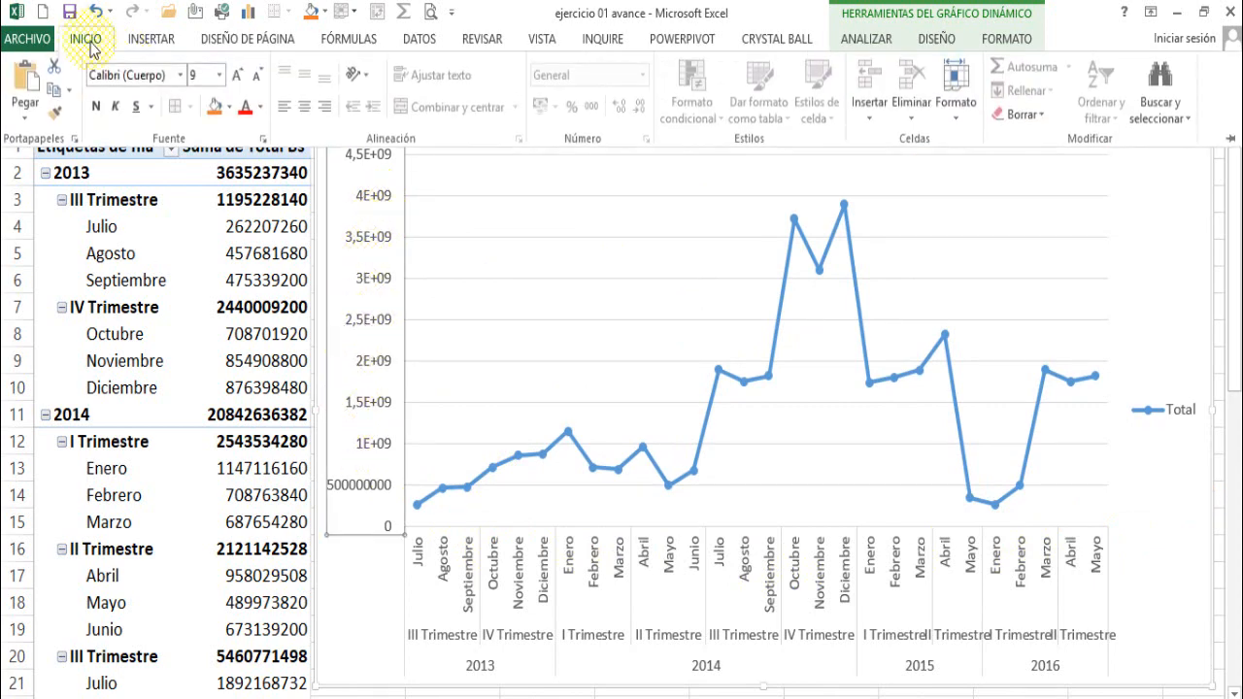
{"action": "left_click", "coordinate": [257, 78]}
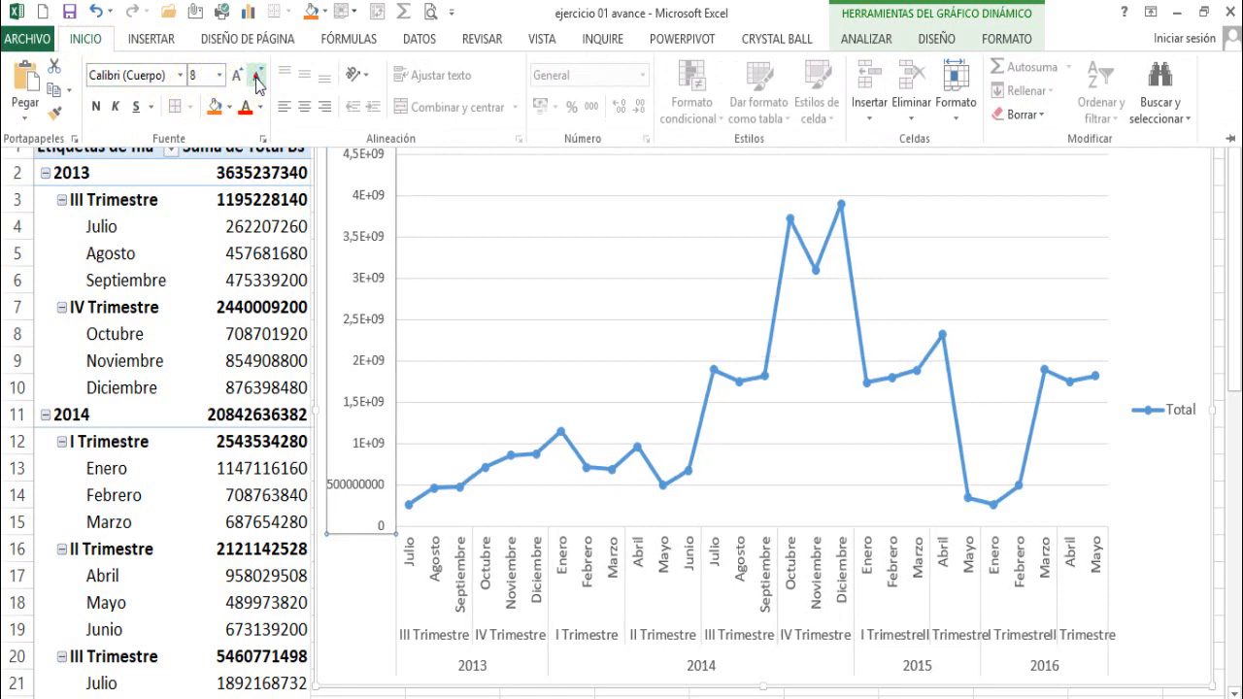
- Format the vertical axis values with the Número category and close the axis formatting pane
{"action": "left_click", "coordinate": [365, 241]}
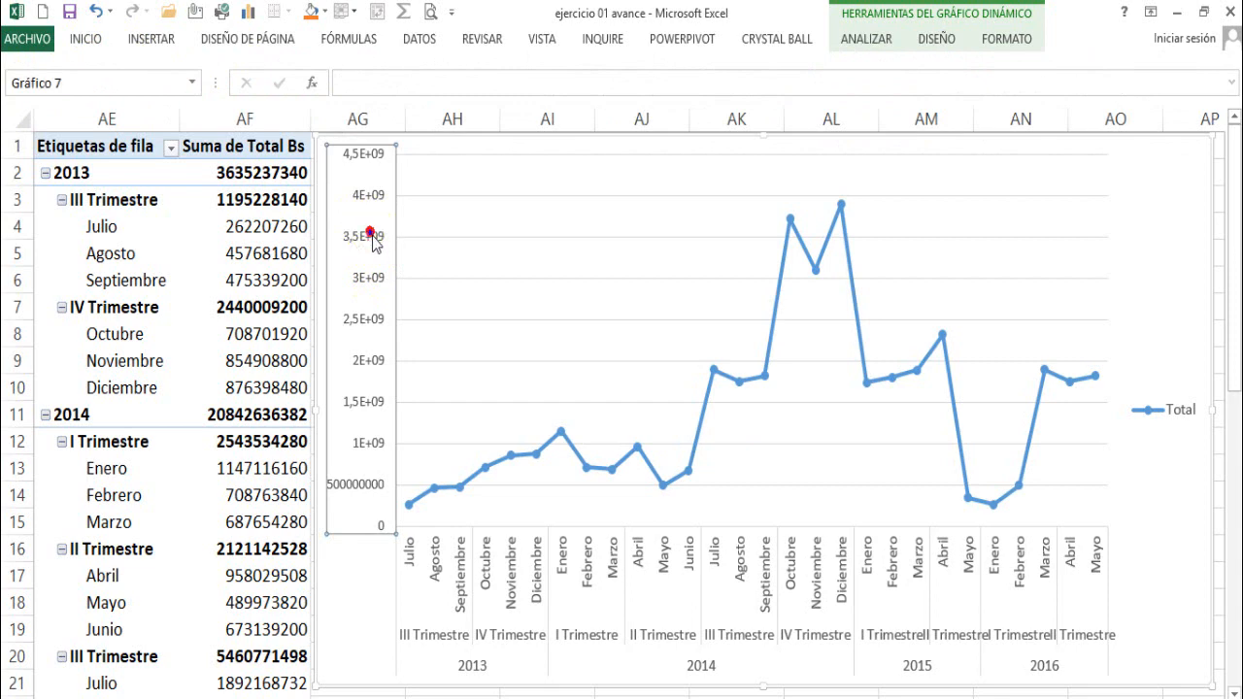
{"action": "double_click", "coordinate": [372, 241]}
{"action": "right_click", "coordinate": [372, 239]}
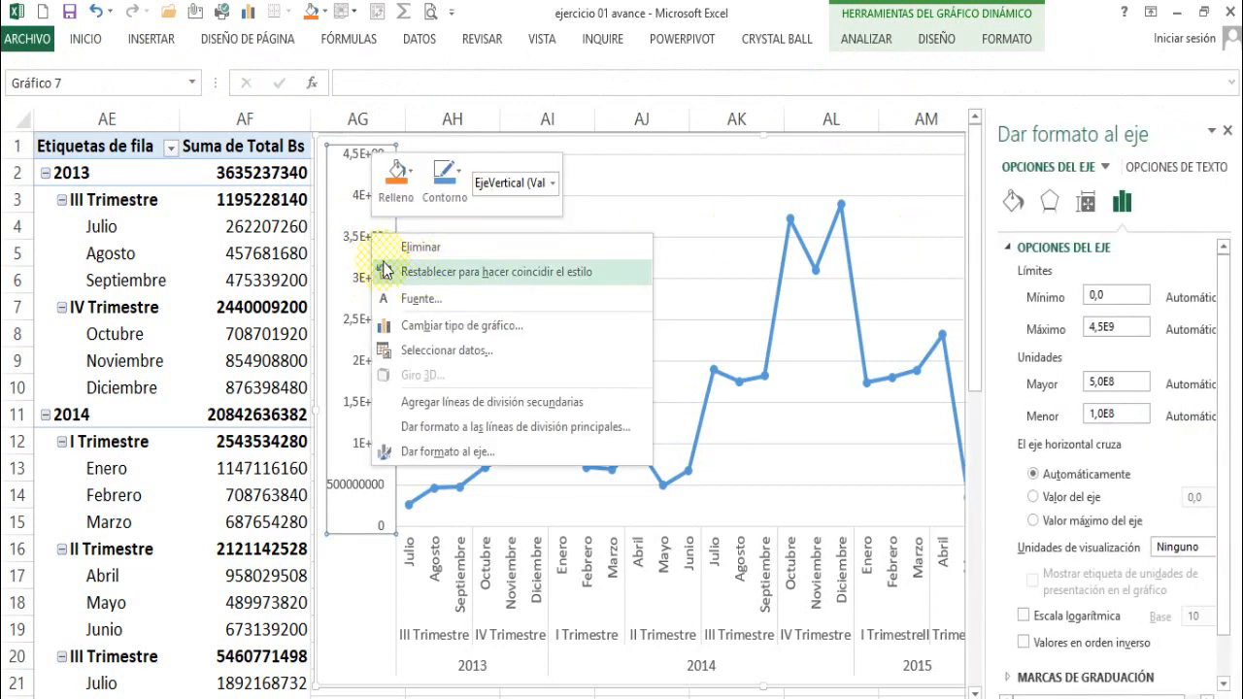
{"action": "left_click", "coordinate": [355, 237]}
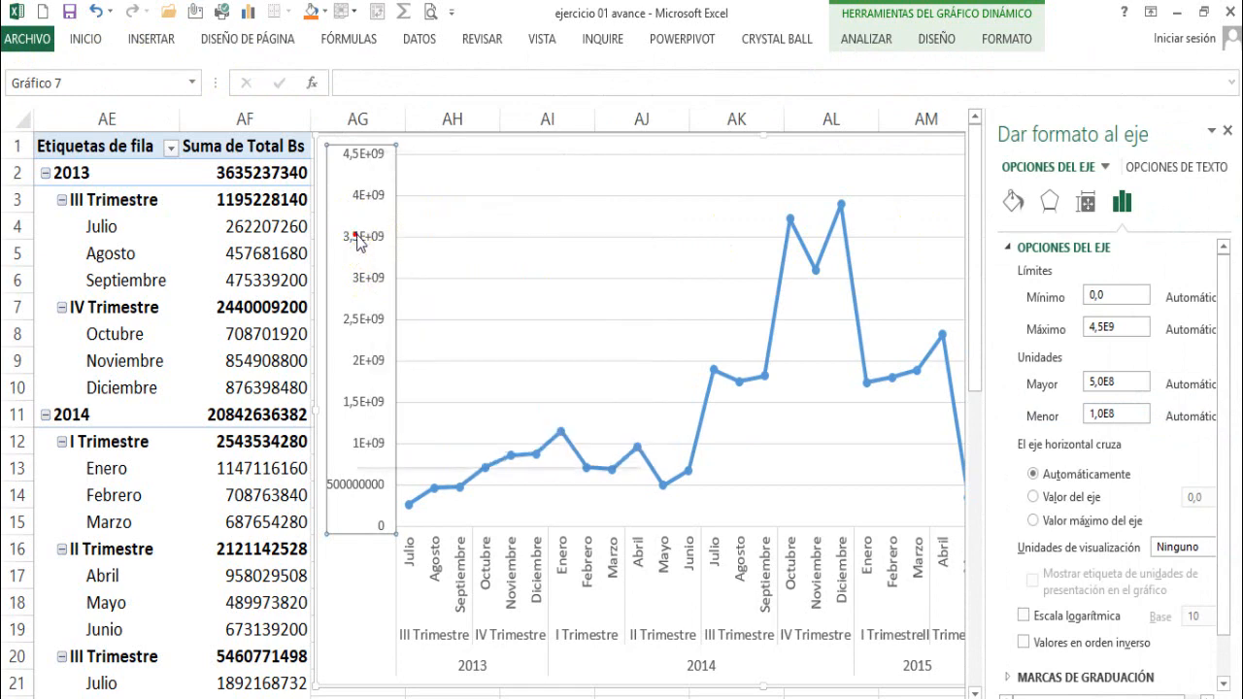
{"action": "right_click", "coordinate": [357, 242]}
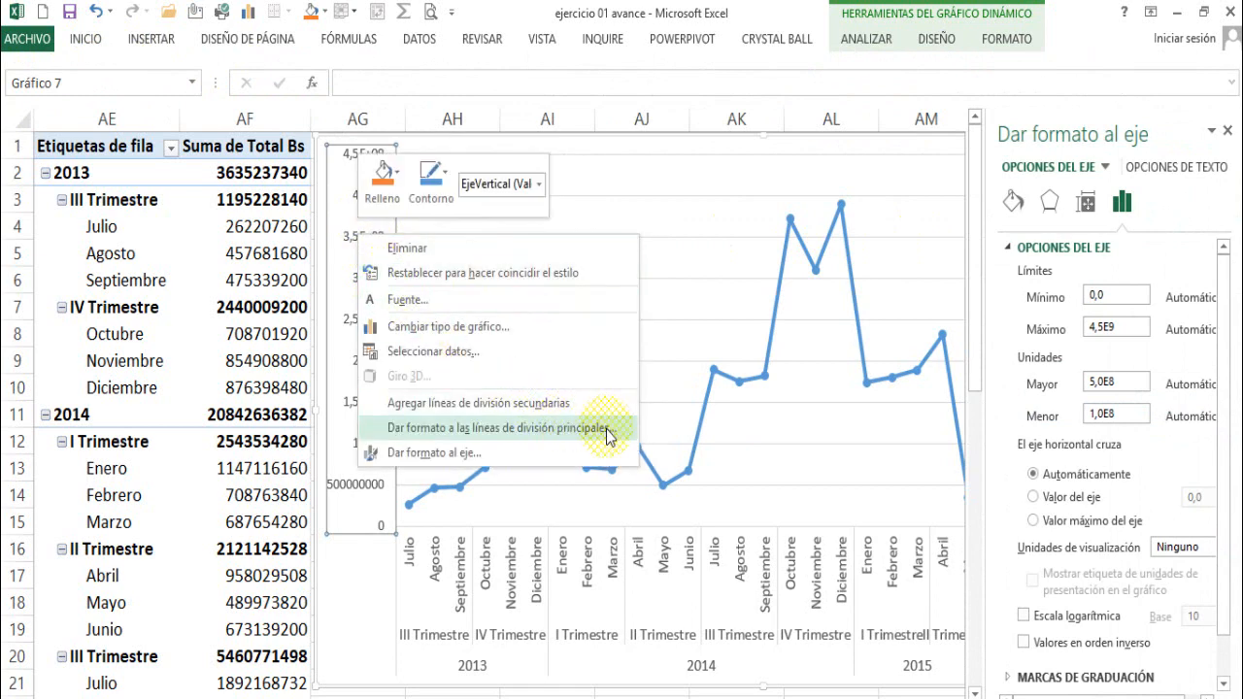
{"action": "left_click", "coordinate": [489, 453]}
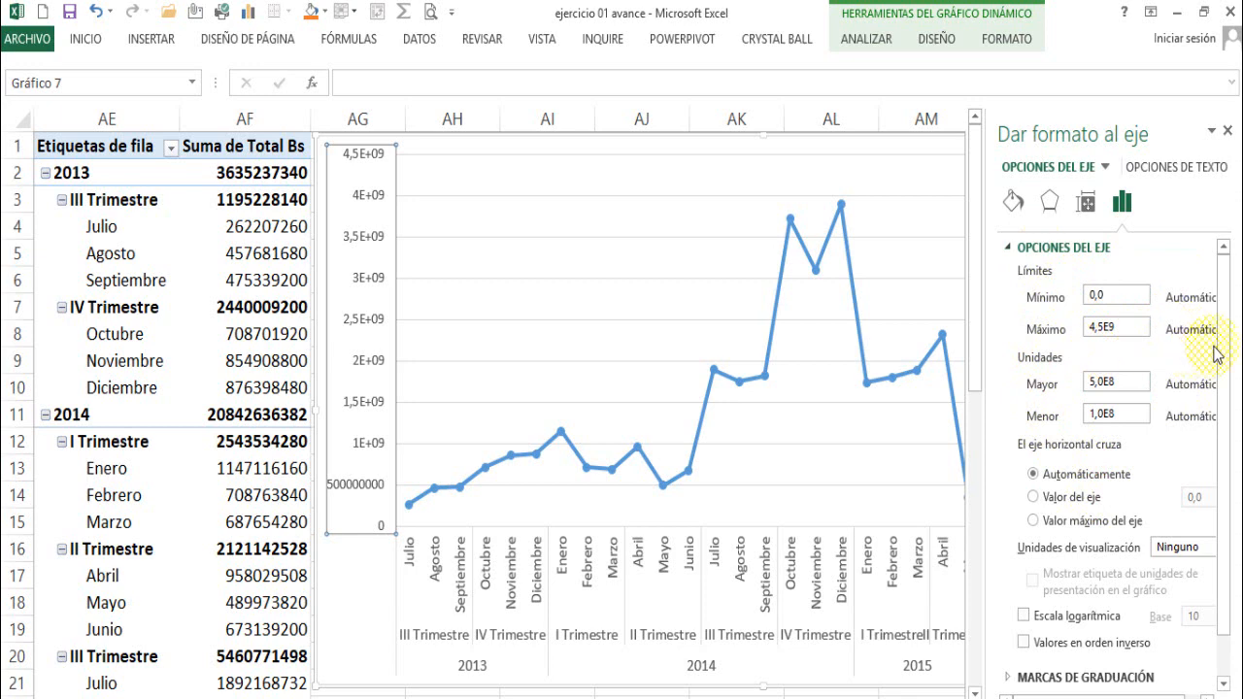
{"action": "left_click_drag", "start_coordinate": [1223, 337], "coordinate": [1225, 404]}
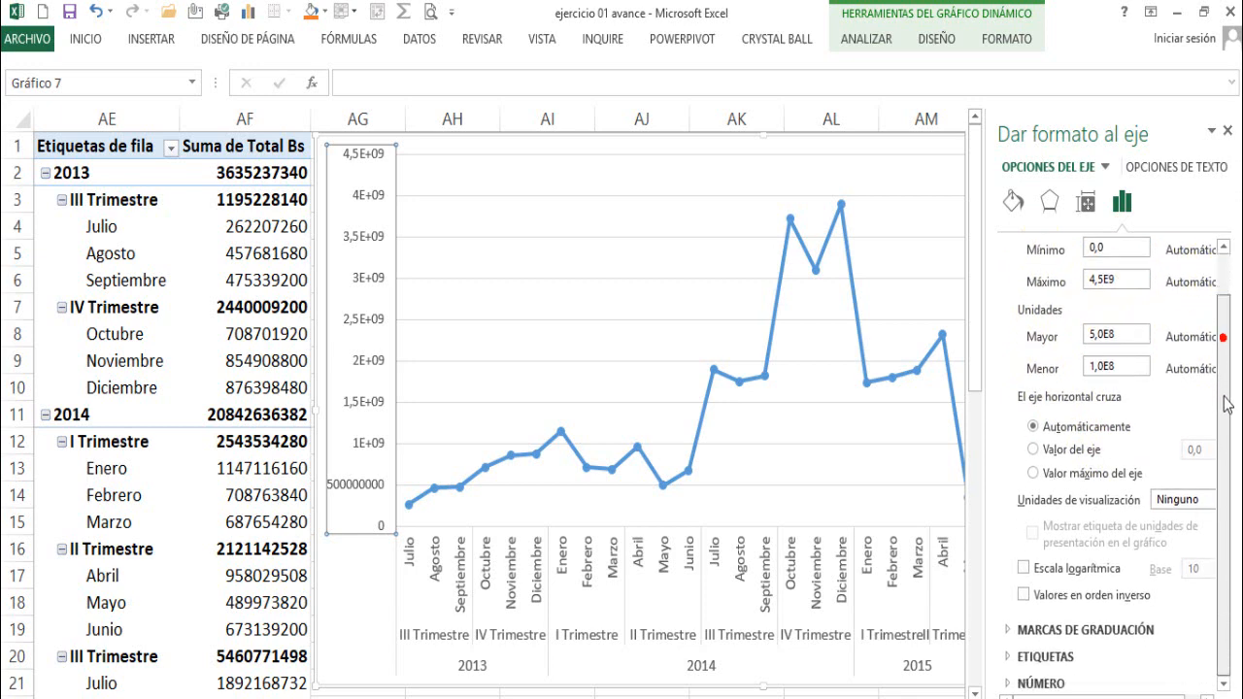
{"action": "left_click", "coordinate": [1041, 685]}
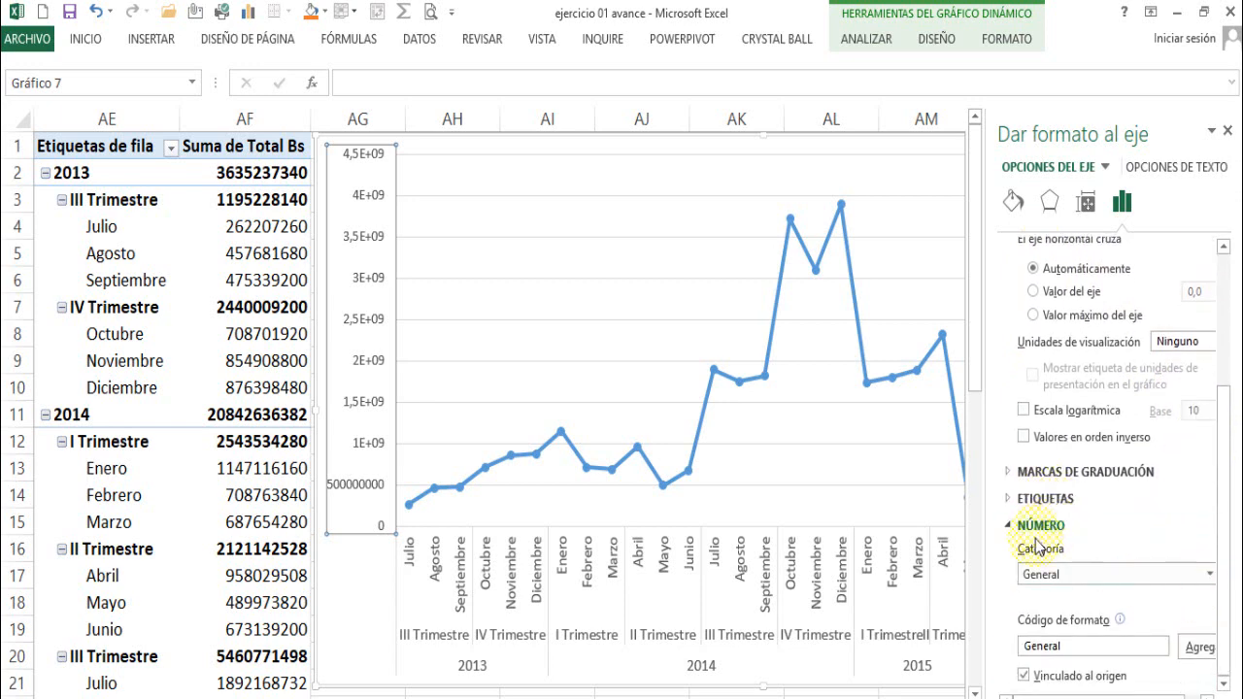
{"action": "left_click", "coordinate": [1209, 574]}
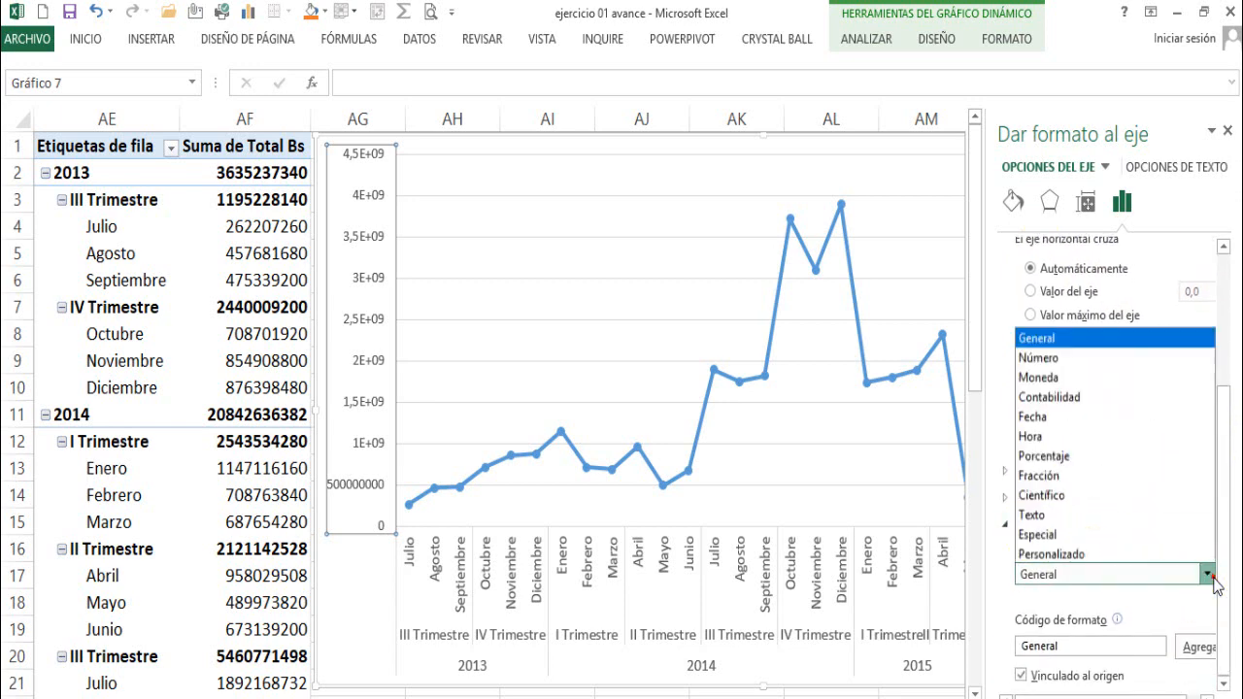
{"action": "left_click", "coordinate": [1037, 355]}
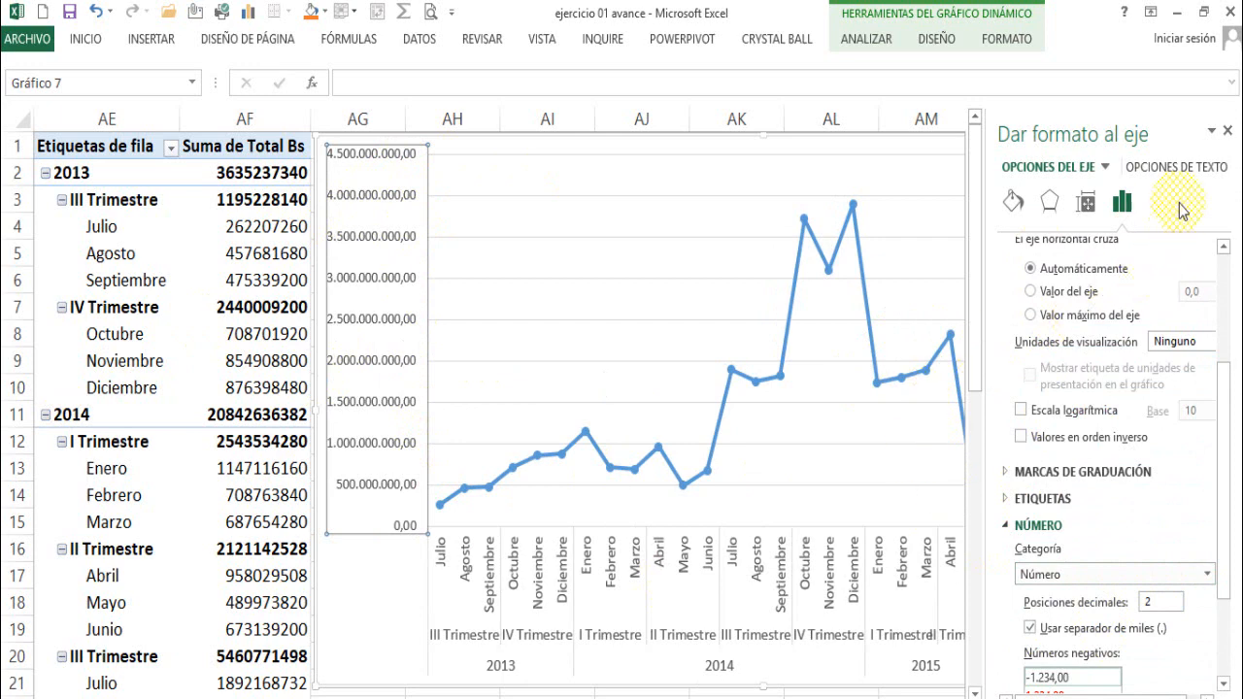
{"action": "left_click", "coordinate": [1228, 131]}
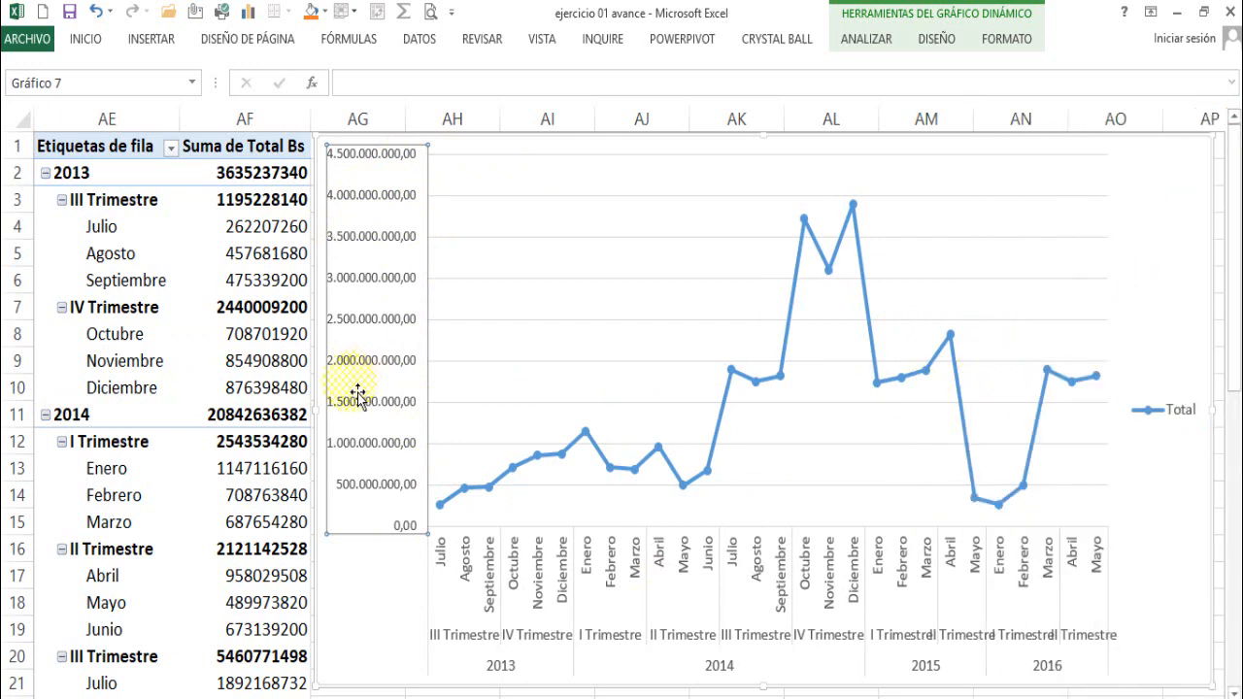
- Reduce the font size of the vertical axis labels to 6
{"action": "left_click", "coordinate": [94, 43]}
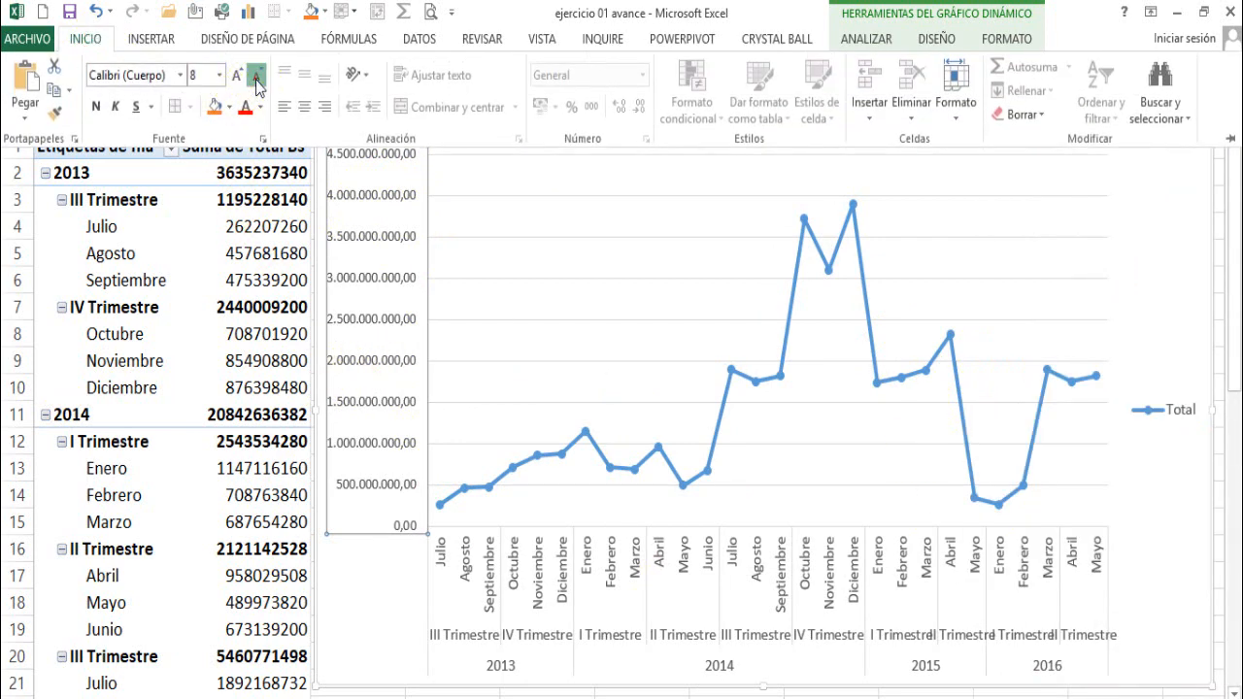
{"action": "left_click", "coordinate": [257, 77]}
{"action": "left_click", "coordinate": [258, 80]}
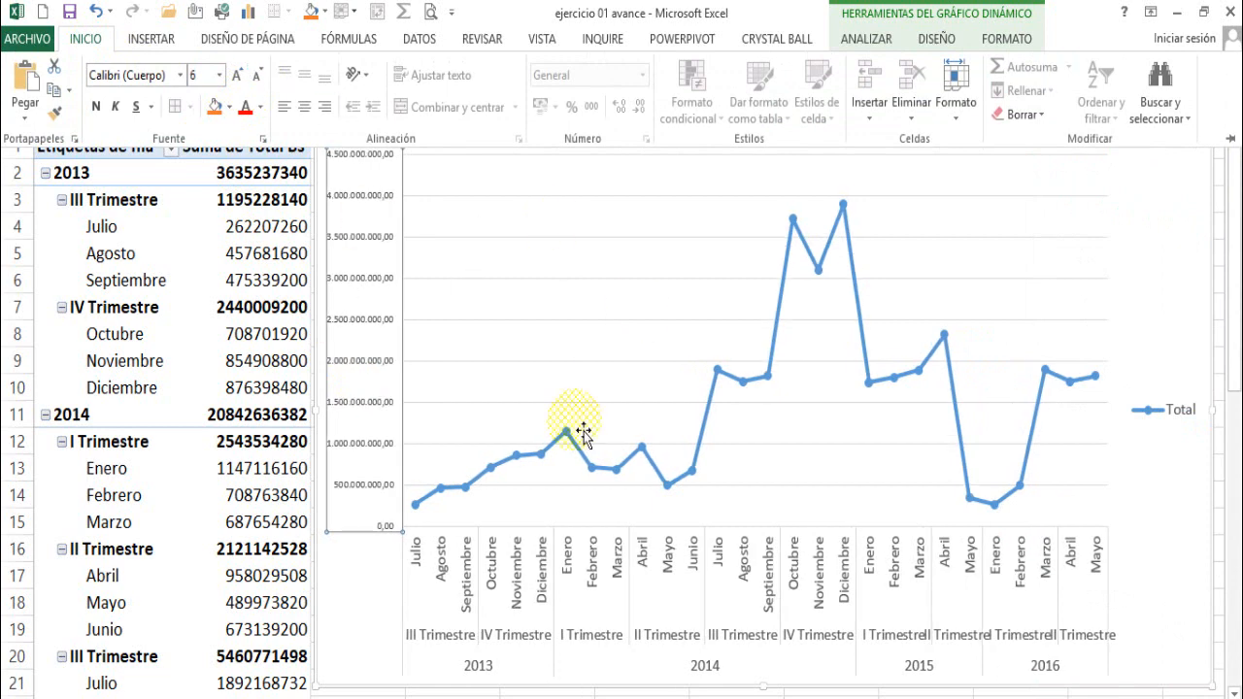
- Reduce the font size of the horizontal axis labels for months, quarters and years to 8
{"action": "left_click", "coordinate": [544, 561]}
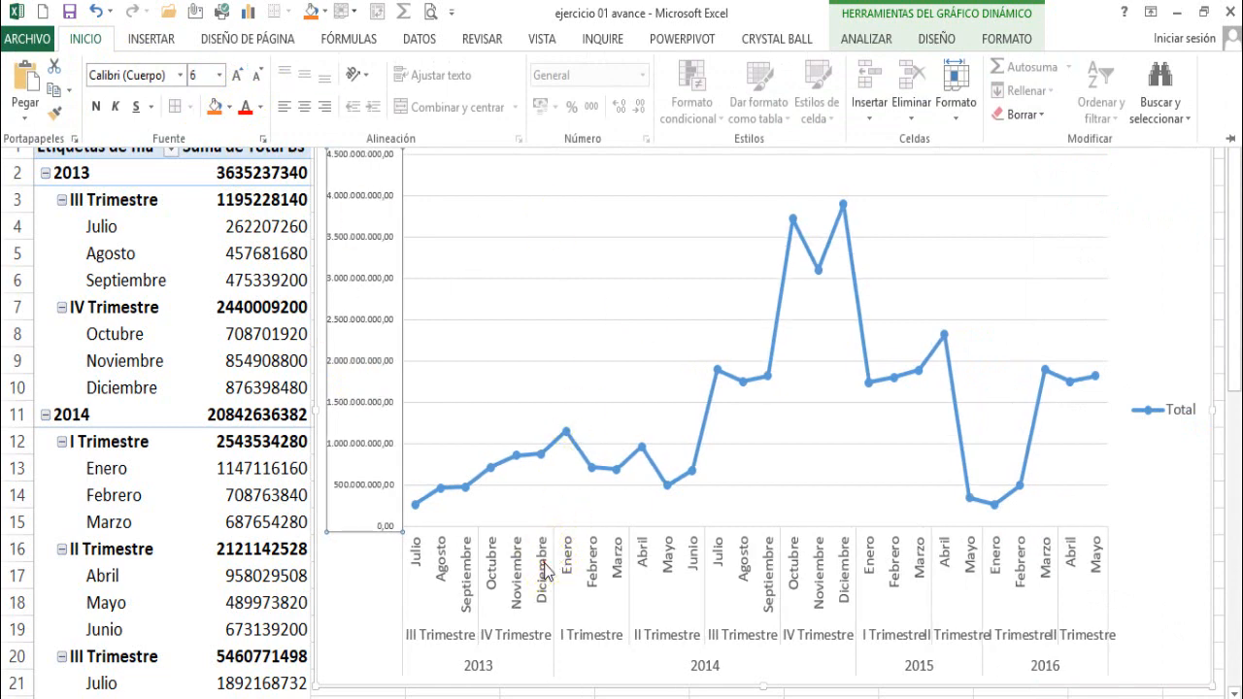
{"action": "left_click", "coordinate": [468, 583]}
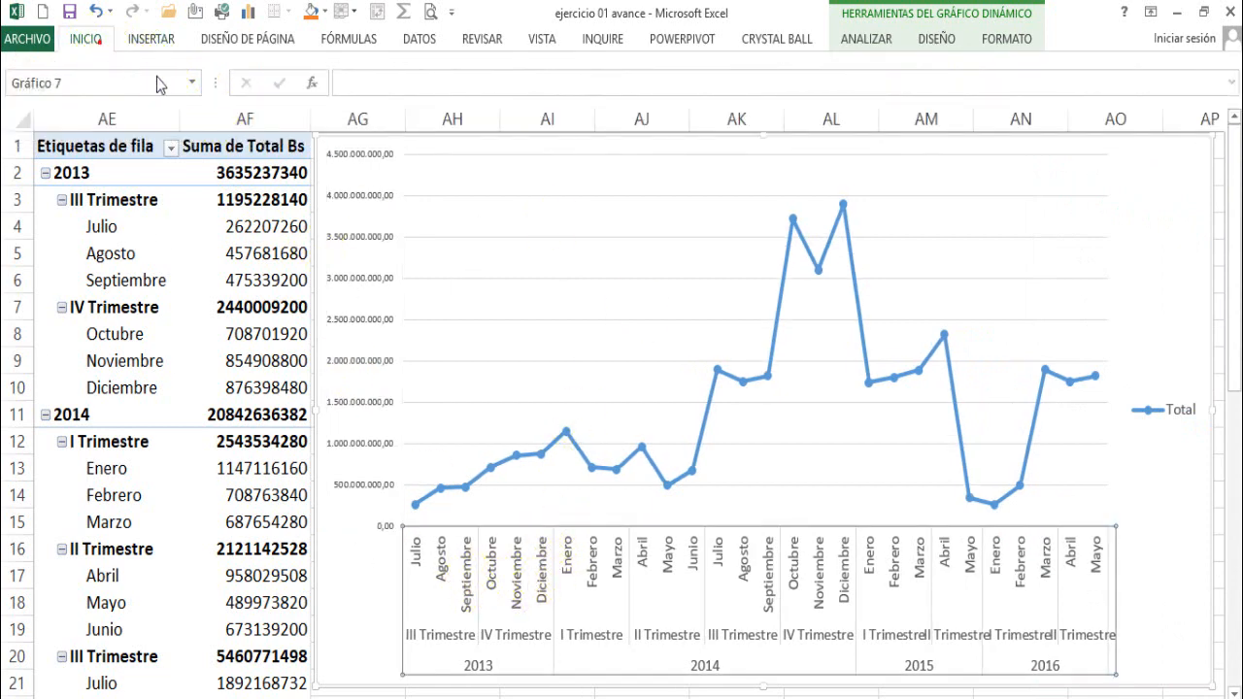
{"action": "left_click", "coordinate": [93, 39]}
{"action": "left_click", "coordinate": [258, 80]}
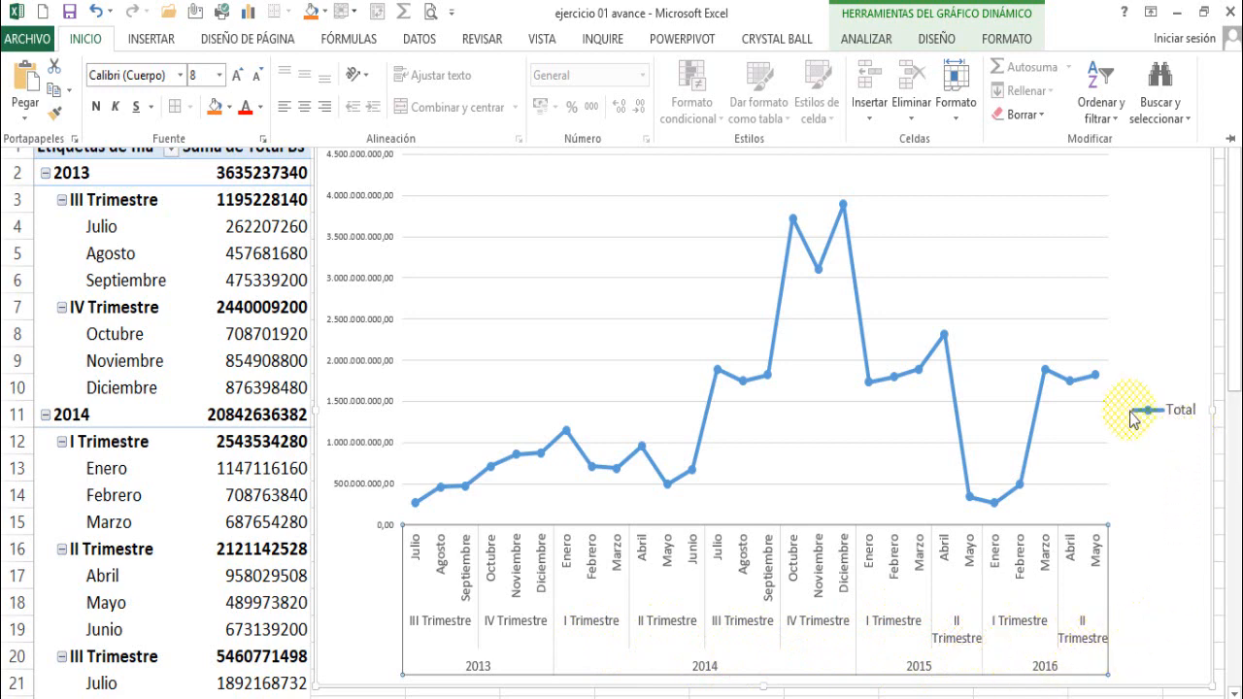
- Collapse the ribbon and delete the "Total" legend from the line chart
{"action": "key", "text": "ctrl+F1"}
{"action": "left_click", "coordinate": [1178, 418]}
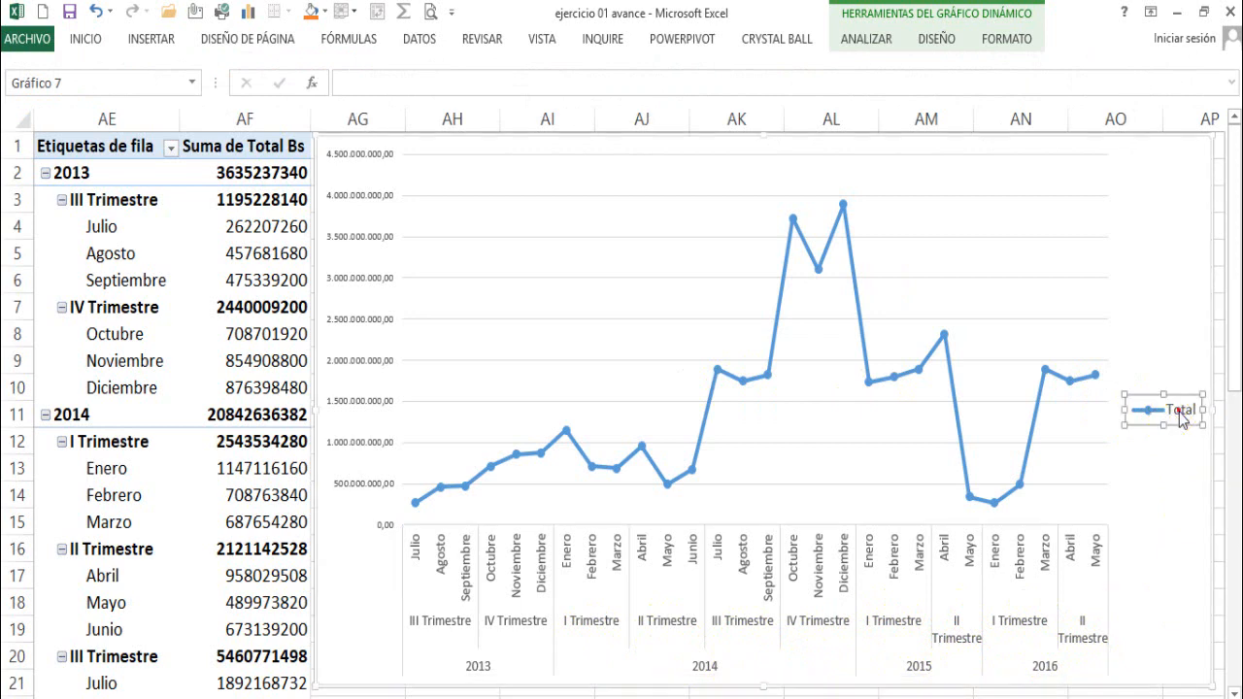
{"action": "key", "text": "Delete"}
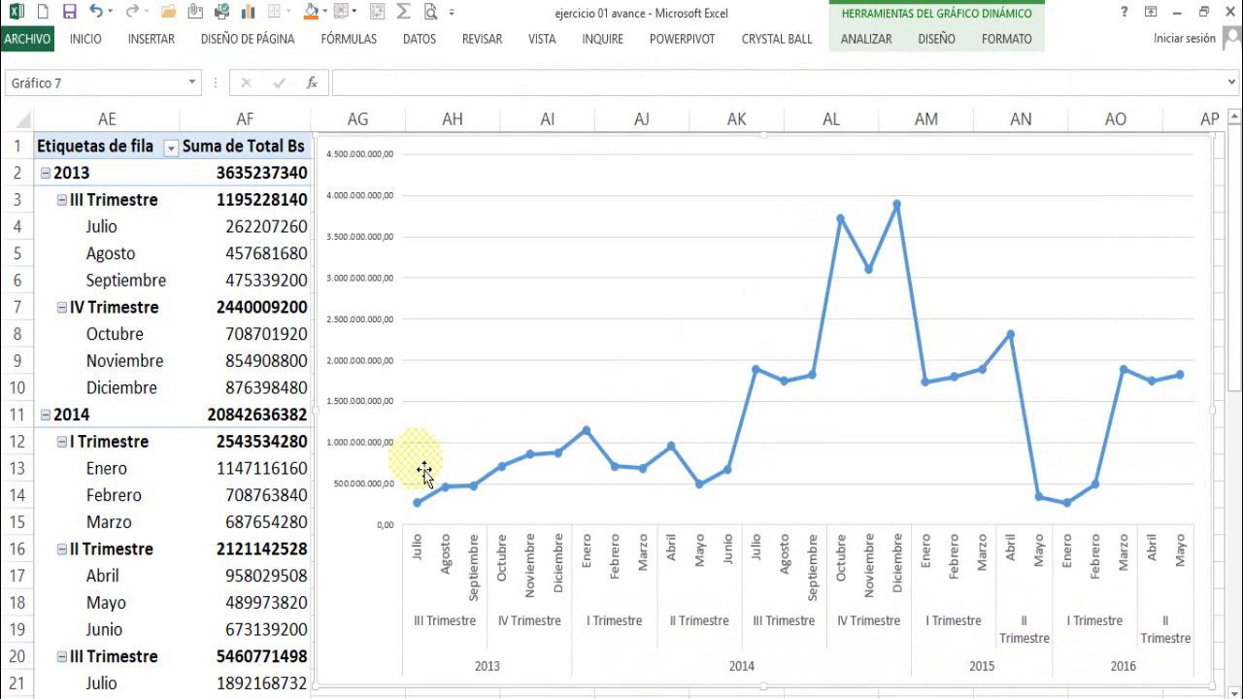
- Apply the dark-background chart style with the glowing blue line, and shift the chart slightly downward beside the pivot table
{"action": "scroll", "coordinate": [405, 490], "scroll_direction": "down", "scroll_amount": 1}
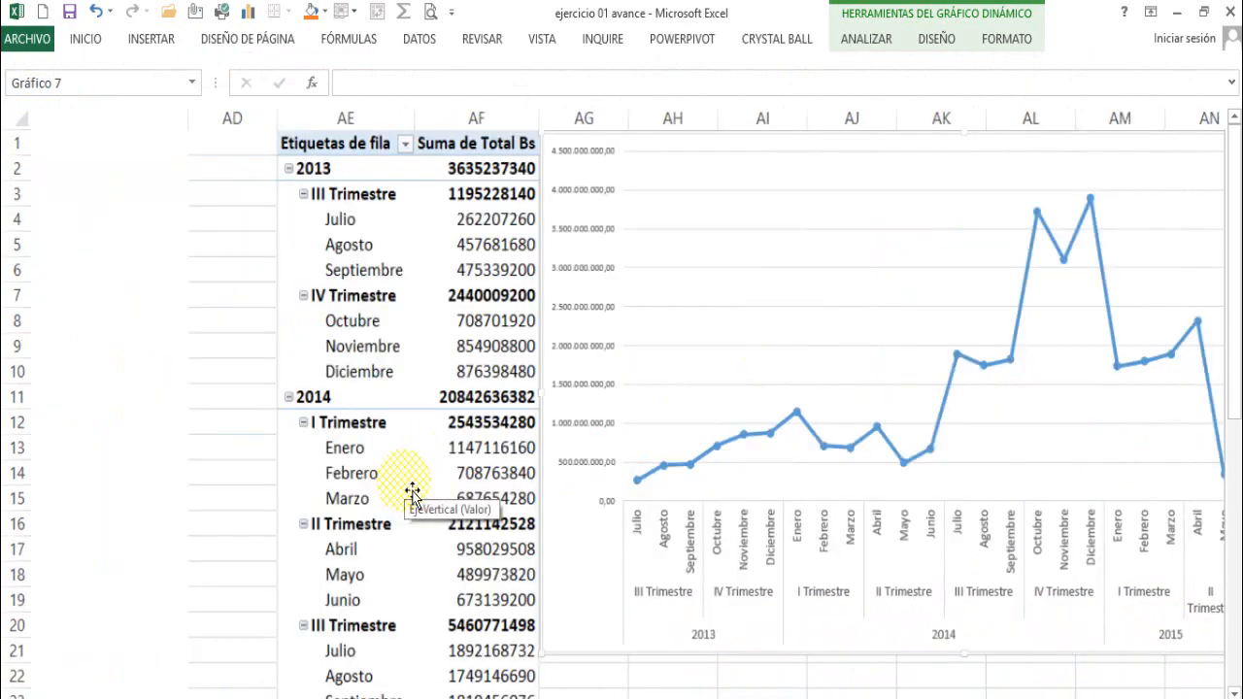
{"action": "scroll", "coordinate": [412, 493], "scroll_direction": "down", "scroll_amount": 1}
{"action": "scroll", "coordinate": [412, 492], "scroll_direction": "down", "scroll_amount": 1}
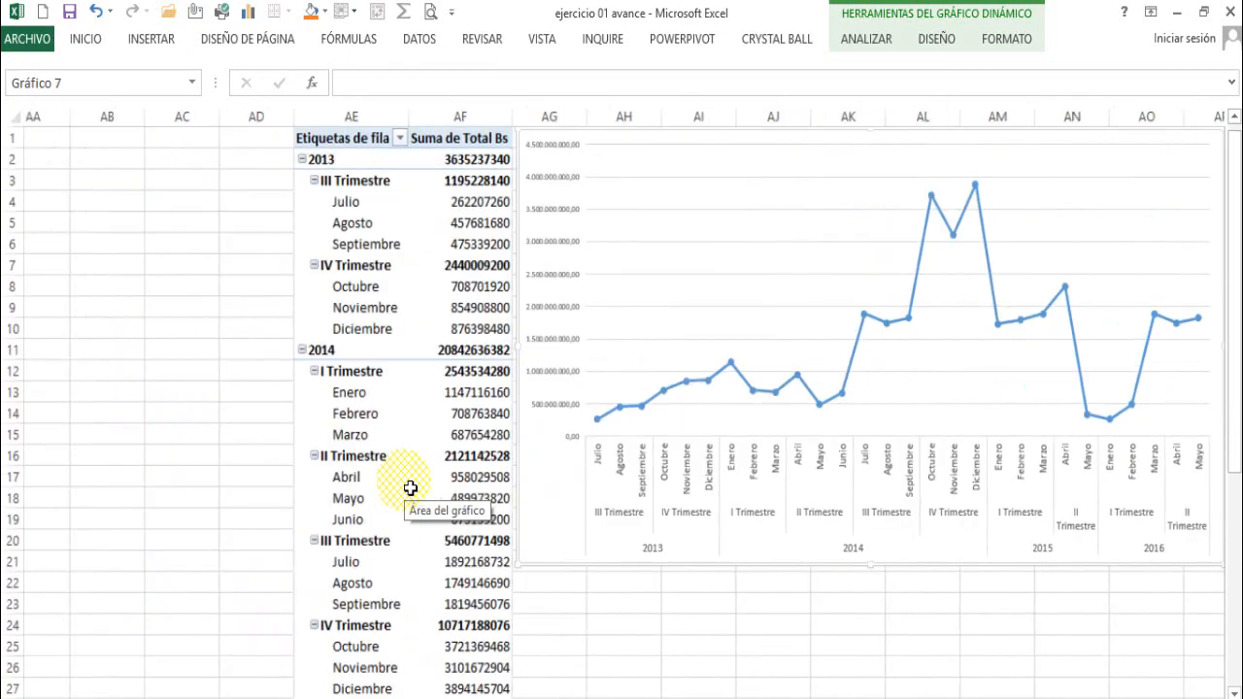
{"action": "scroll", "coordinate": [417, 496], "scroll_direction": "up", "scroll_amount": 1}
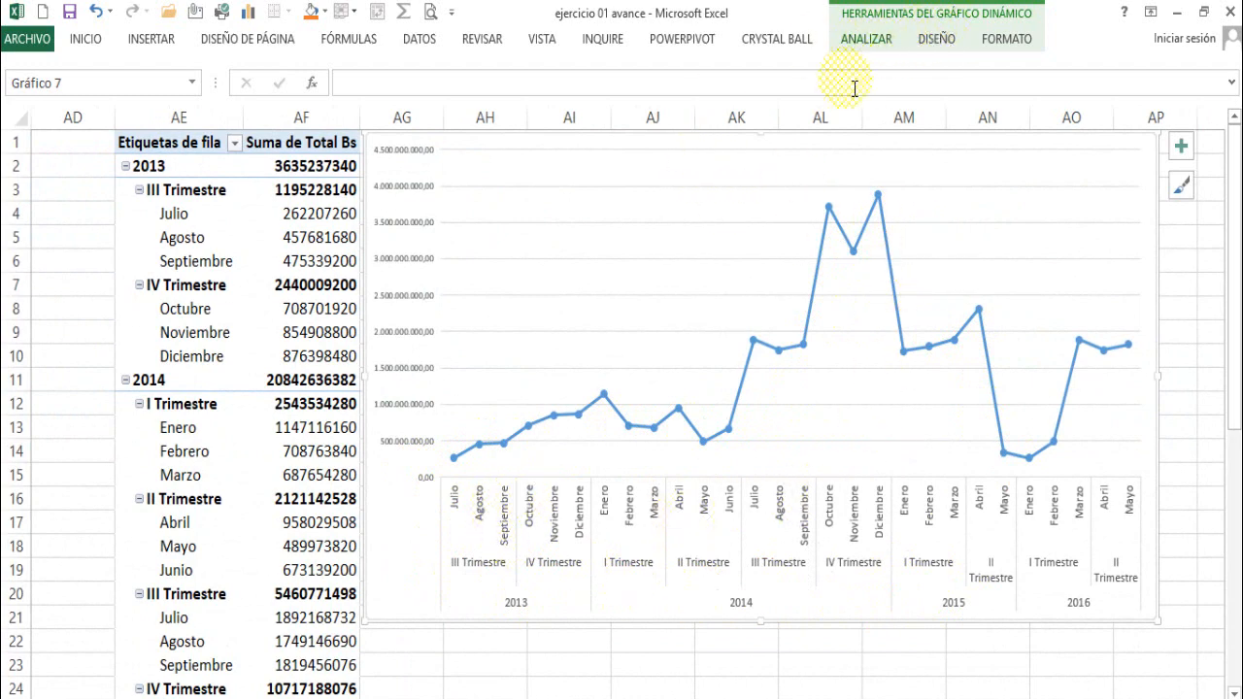
{"action": "left_click", "coordinate": [937, 41]}
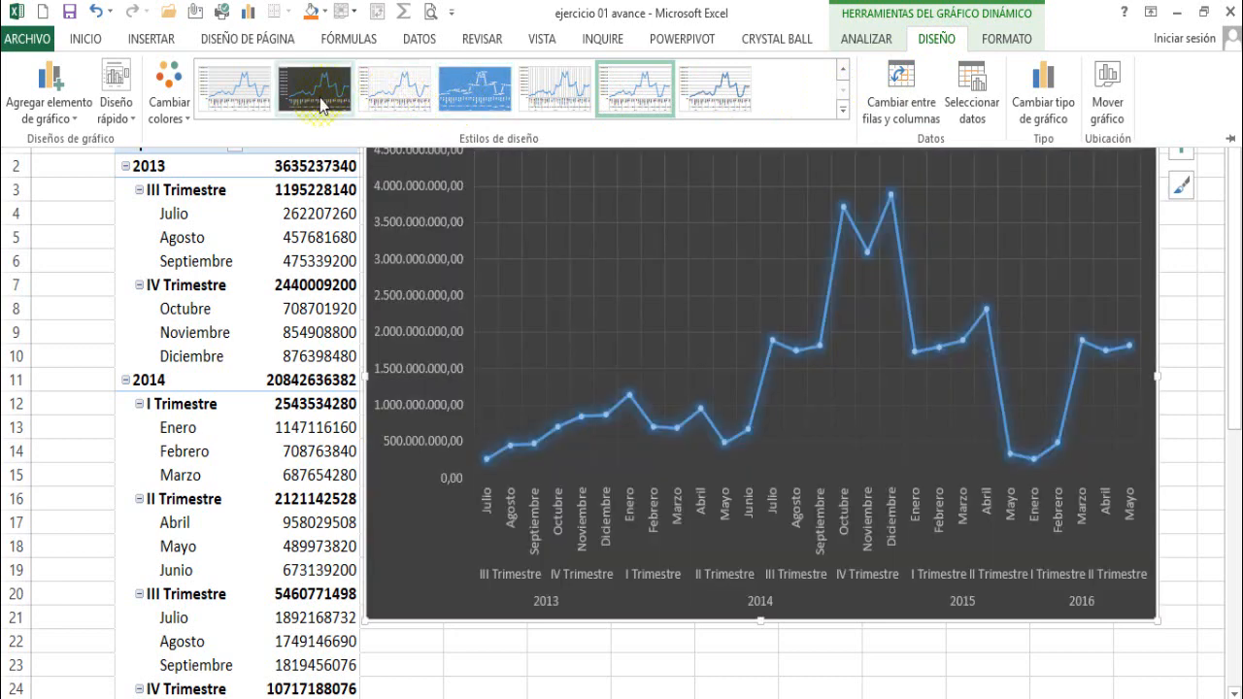
{"action": "left_click", "coordinate": [320, 105]}
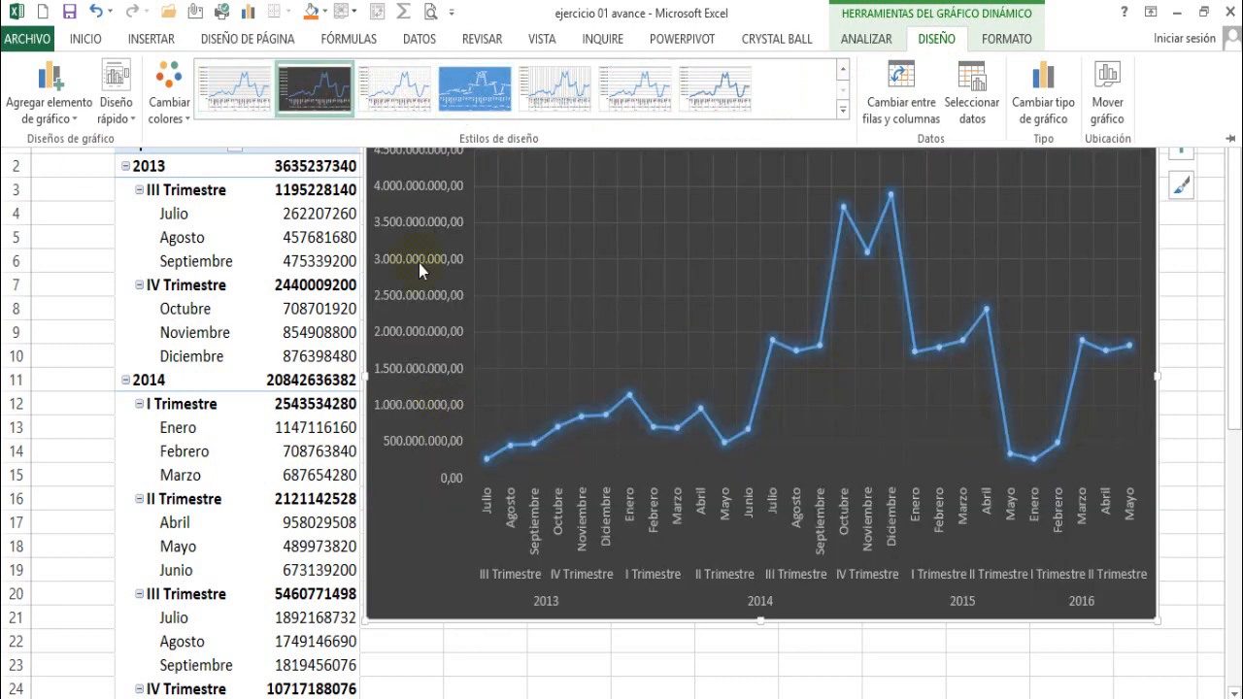
{"action": "left_click", "coordinate": [1226, 272]}
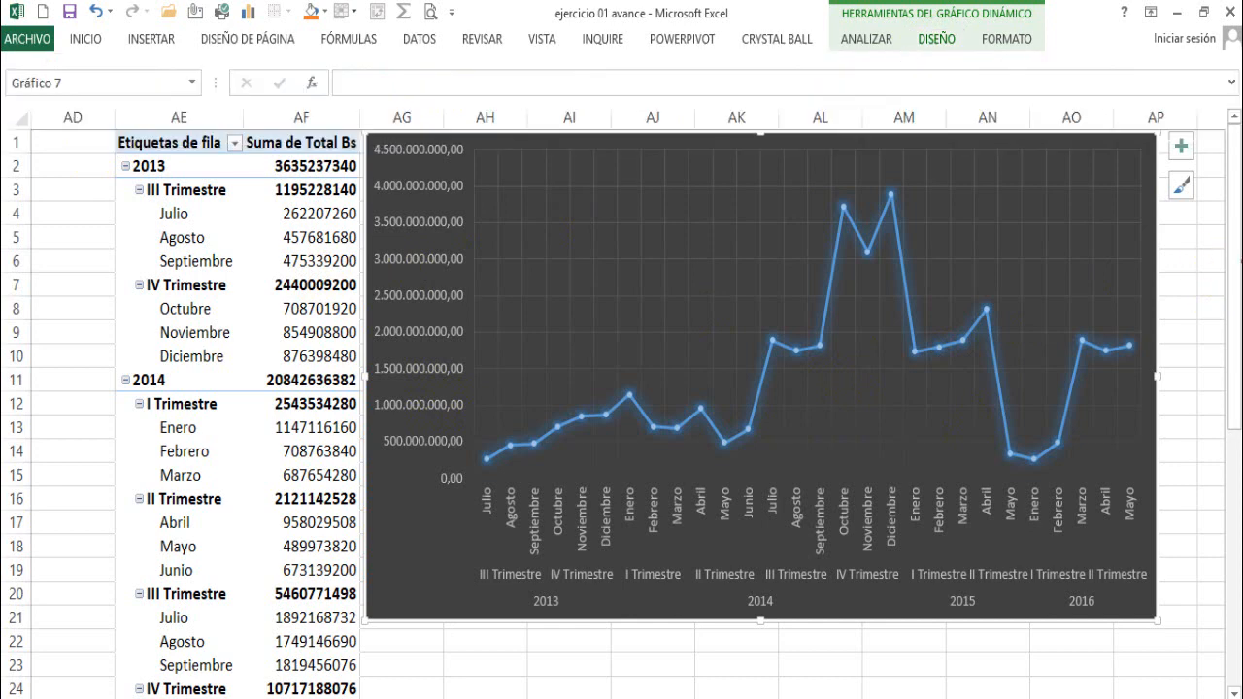
{"action": "mouse_move", "coordinate": [621, 148]}
{"action": "left_mouse_down"}
{"action": "mouse_move", "coordinate": [622, 168]}
{"action": "mouse_move", "coordinate": [620, 153]}
{"action": "left_mouse_up"}
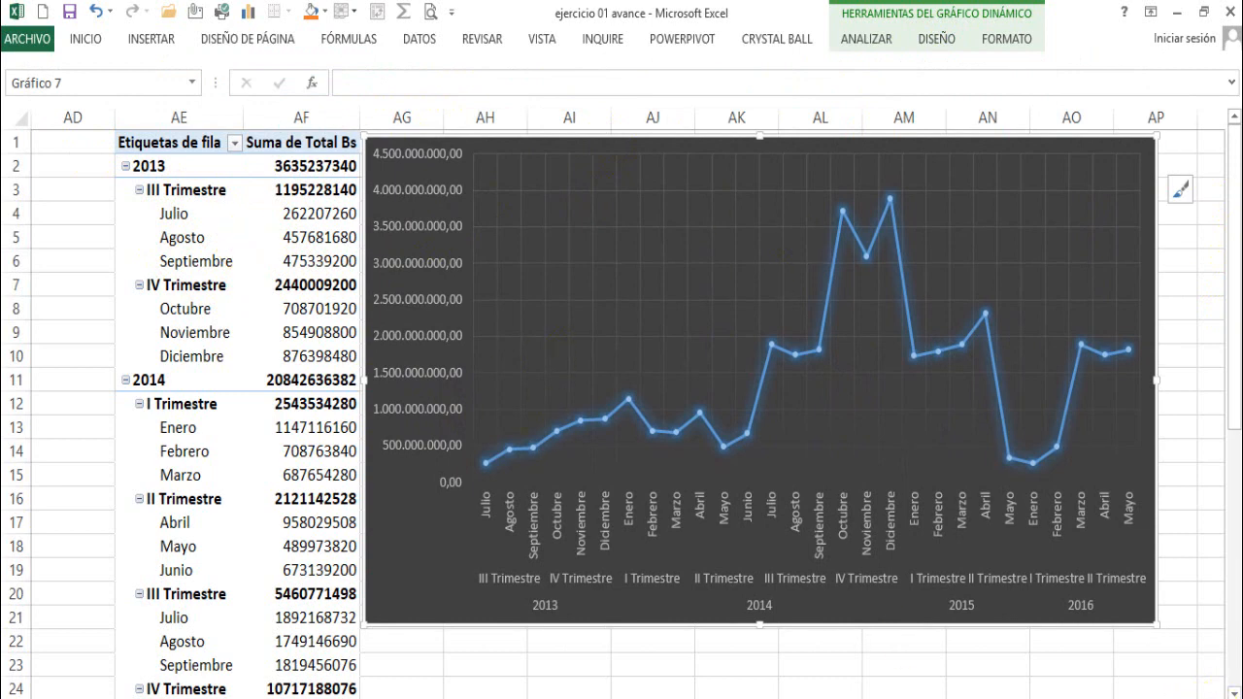
{"action": "left_click", "coordinate": [1214, 697]}
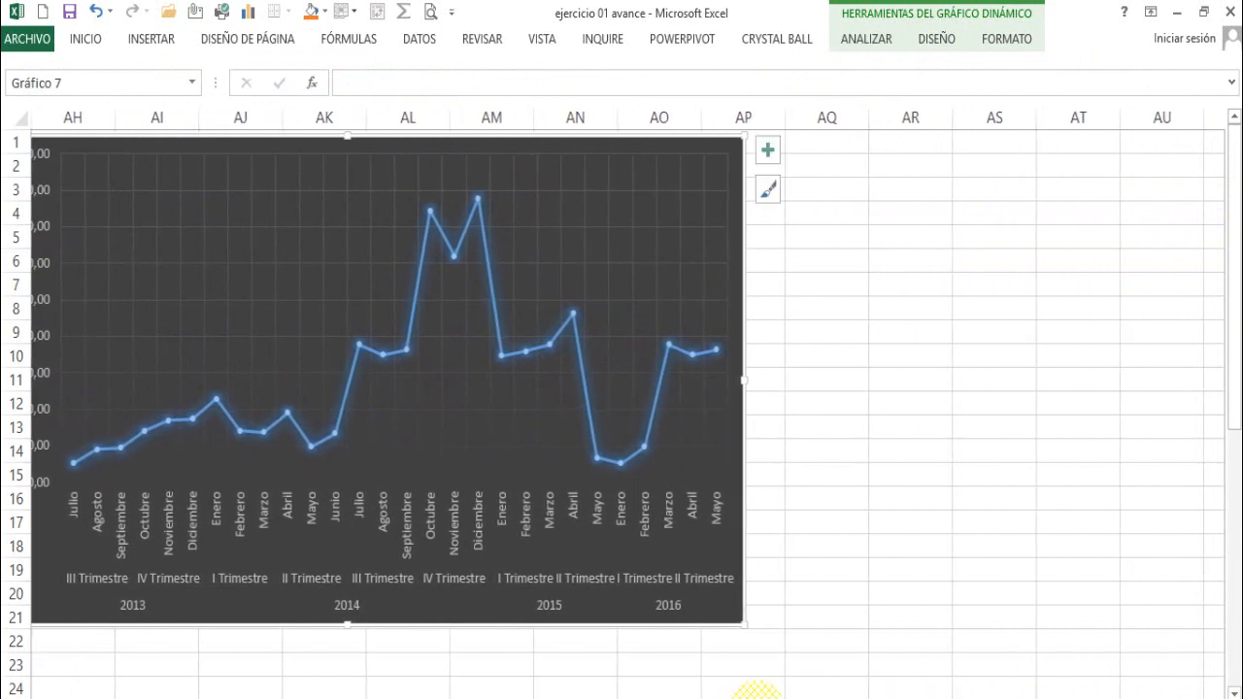
- Increase the height of the line chart so that it extends down to row 23
{"action": "left_click", "coordinate": [756, 697]}
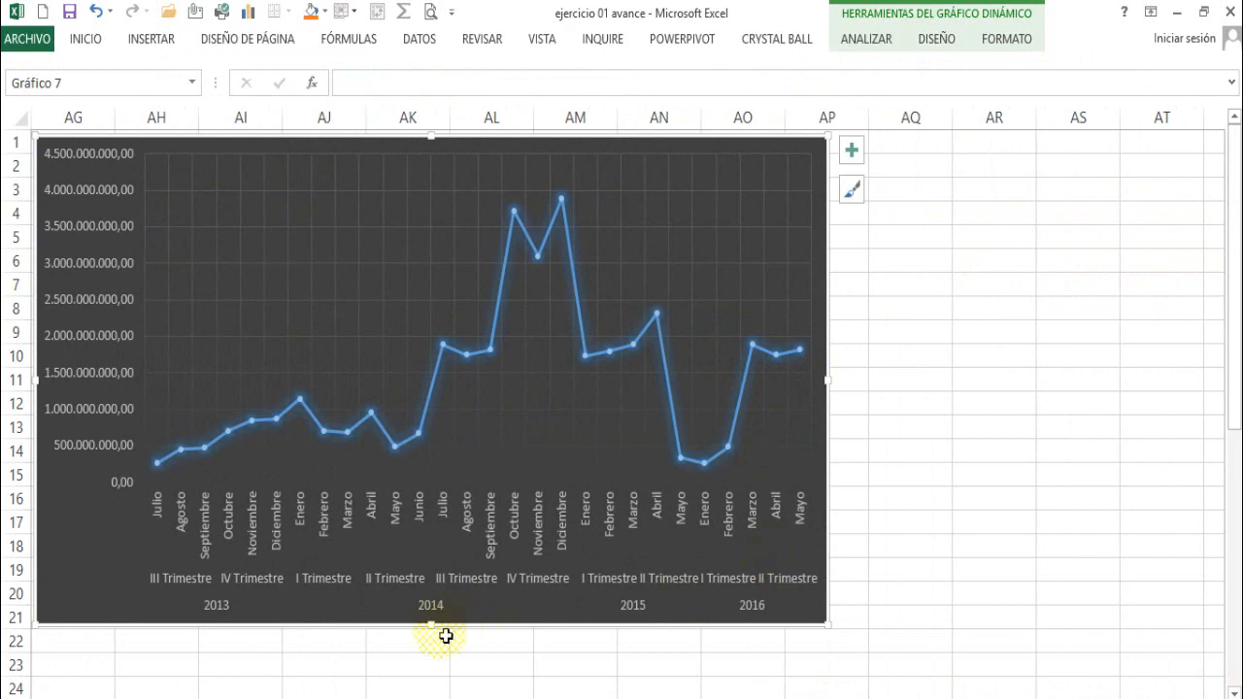
{"action": "left_click_drag", "start_coordinate": [434, 636], "coordinate": [438, 682]}
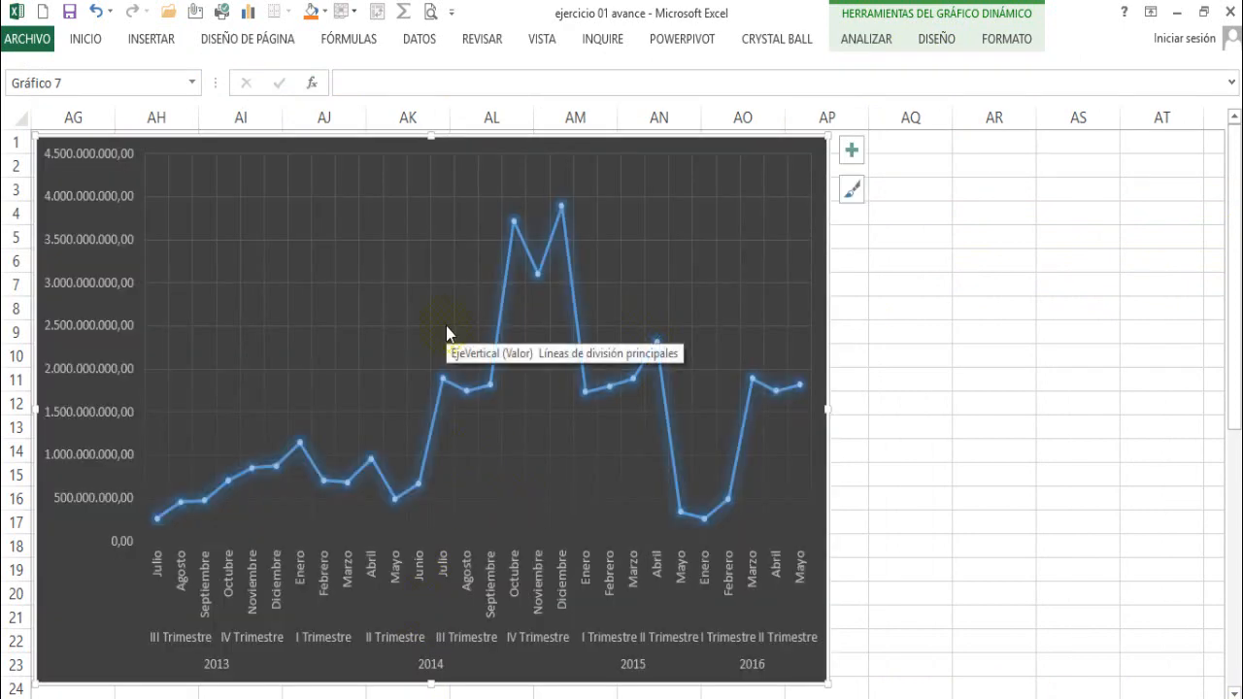
- Insert a slicer for the Categoria field and place it beside the line chart, over columns AR to AT
{"action": "left_click", "coordinate": [155, 40]}
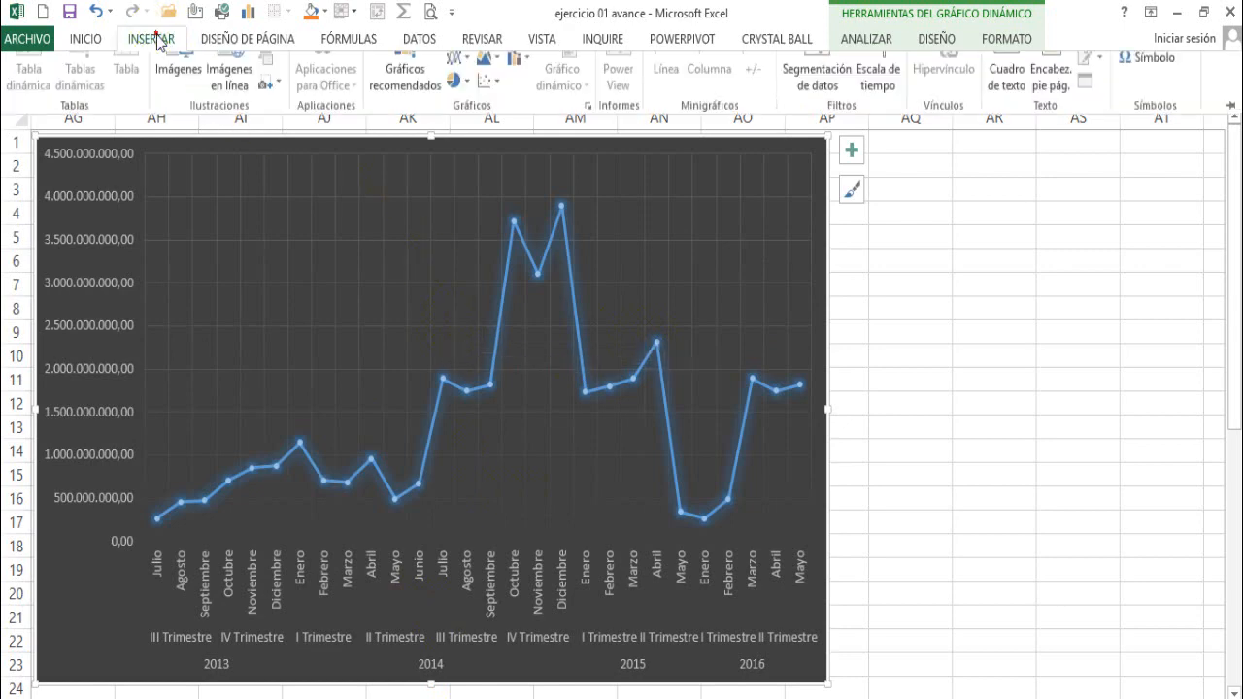
{"action": "left_click", "coordinate": [818, 83]}
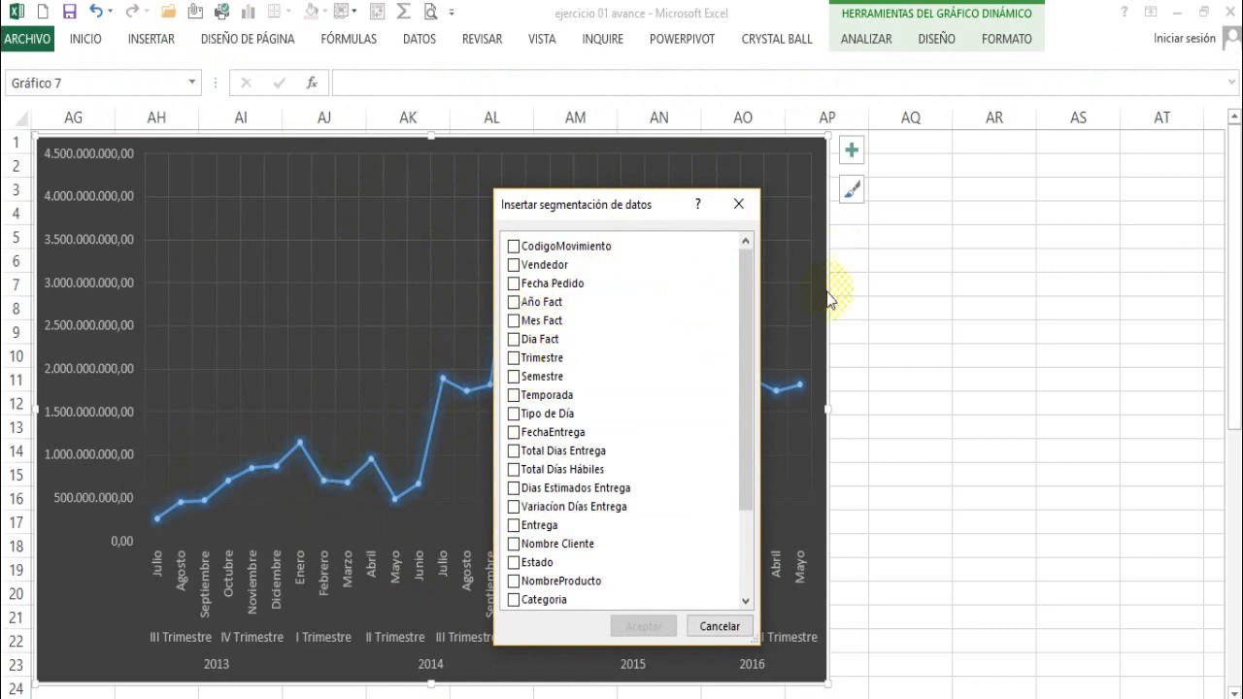
{"action": "left_click_drag", "start_coordinate": [744, 327], "coordinate": [741, 411]}
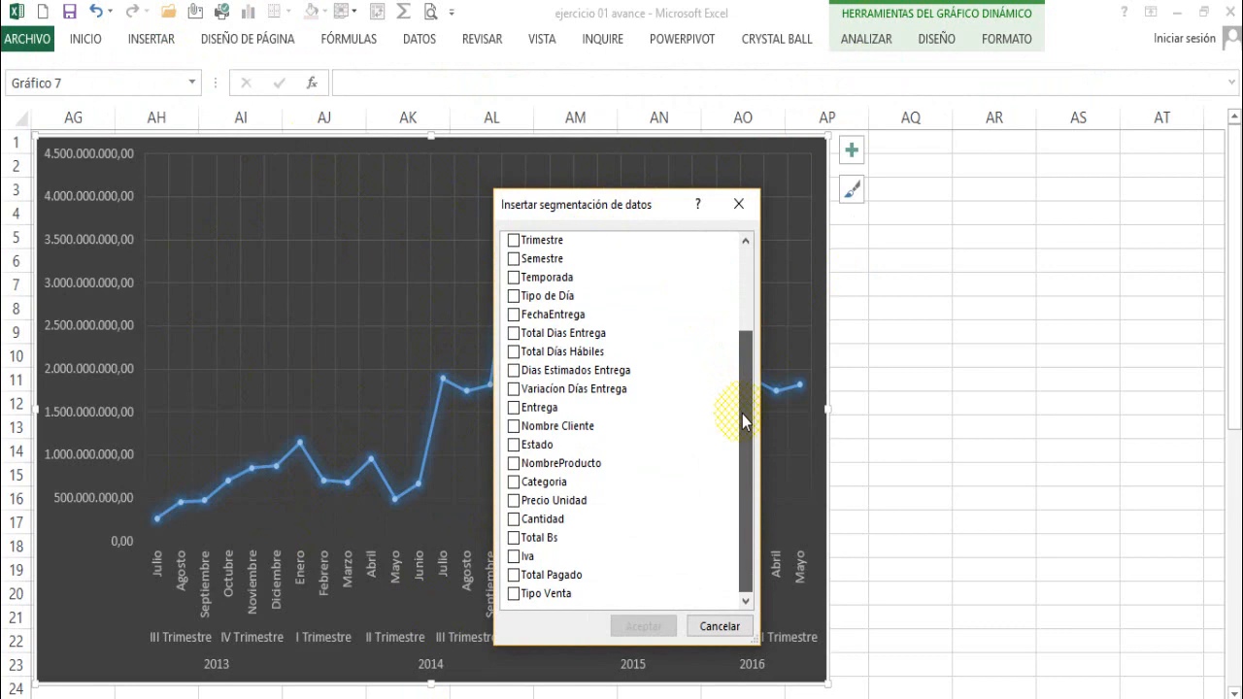
{"action": "left_click", "coordinate": [514, 482]}
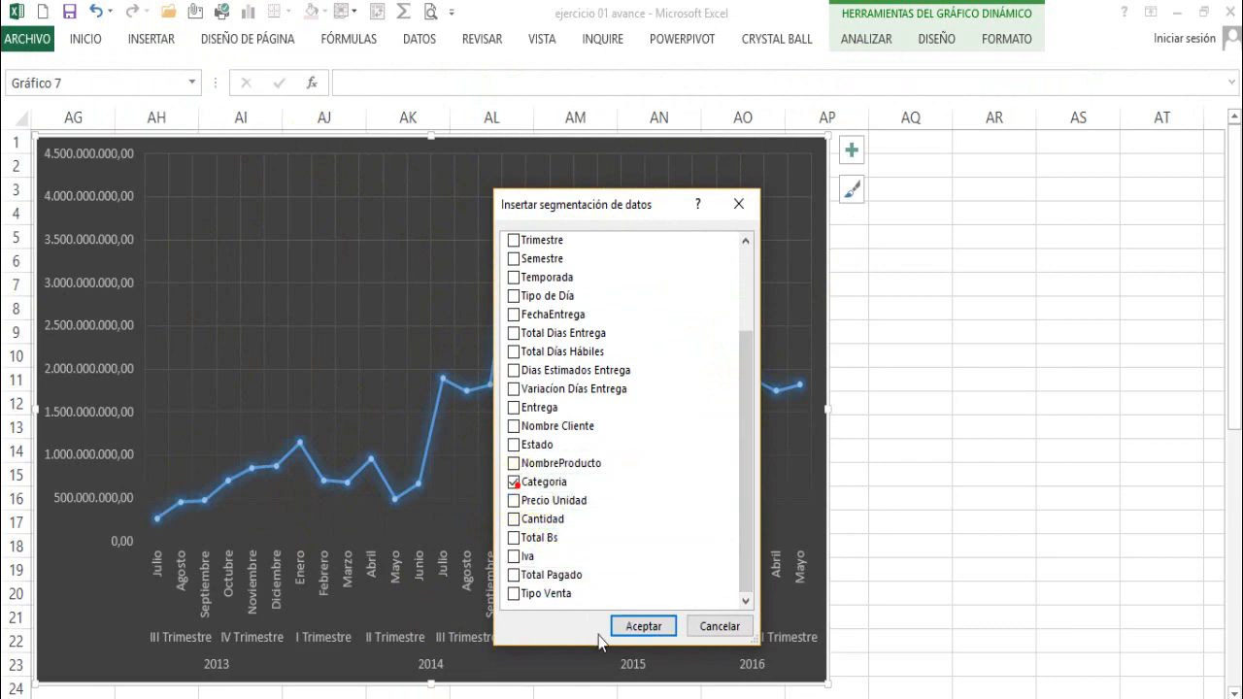
{"action": "left_click", "coordinate": [641, 626]}
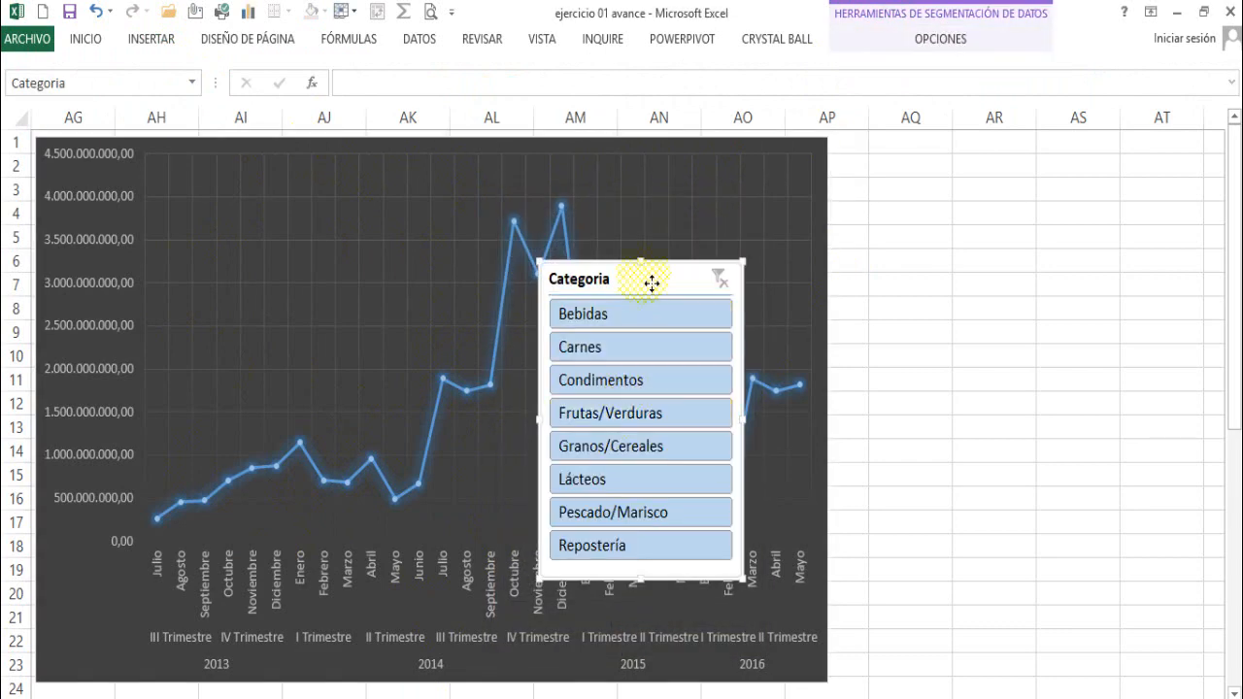
{"action": "left_click_drag", "start_coordinate": [644, 276], "coordinate": [1116, 165]}
- Widen the line chart to fill the gap up to the Categoria slicer, reaching the edge of column AR
{"action": "left_click", "coordinate": [832, 377]}
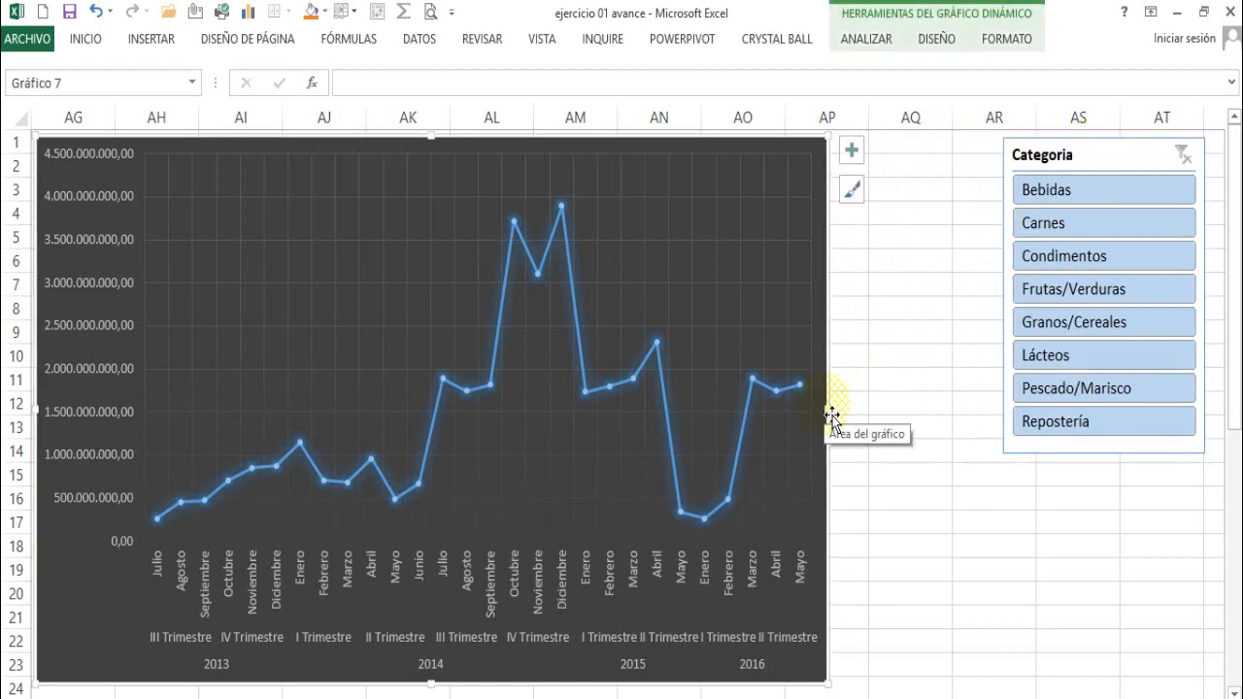
{"action": "left_click_drag", "start_coordinate": [838, 425], "coordinate": [1001, 433]}
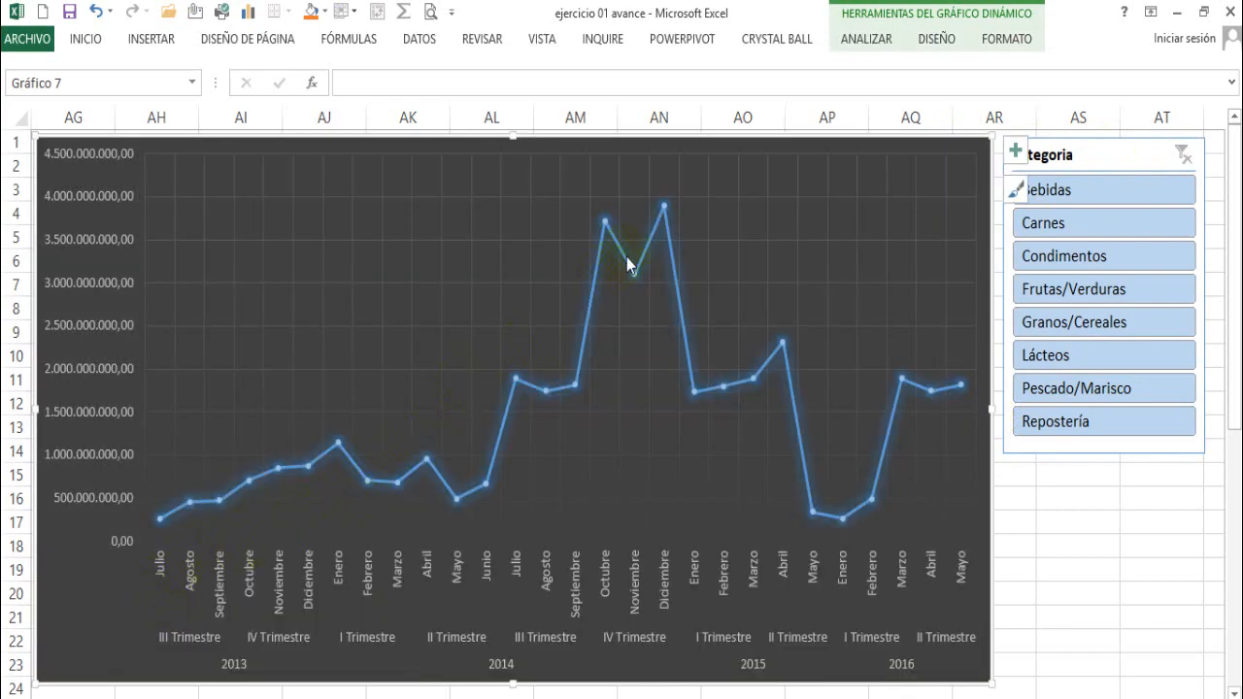